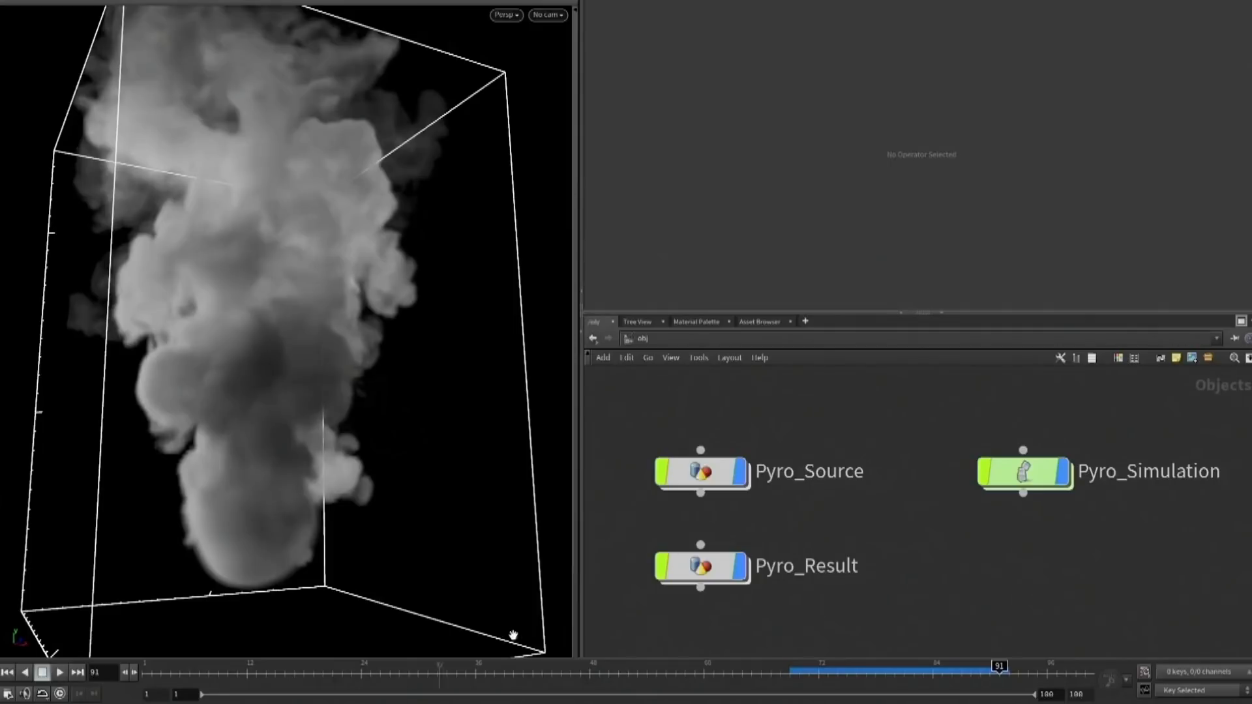
Add a TOP Network at object level above the pyro objects and go inside it
key(Tab)
text(geo)
key(Return)
click(897, 423)
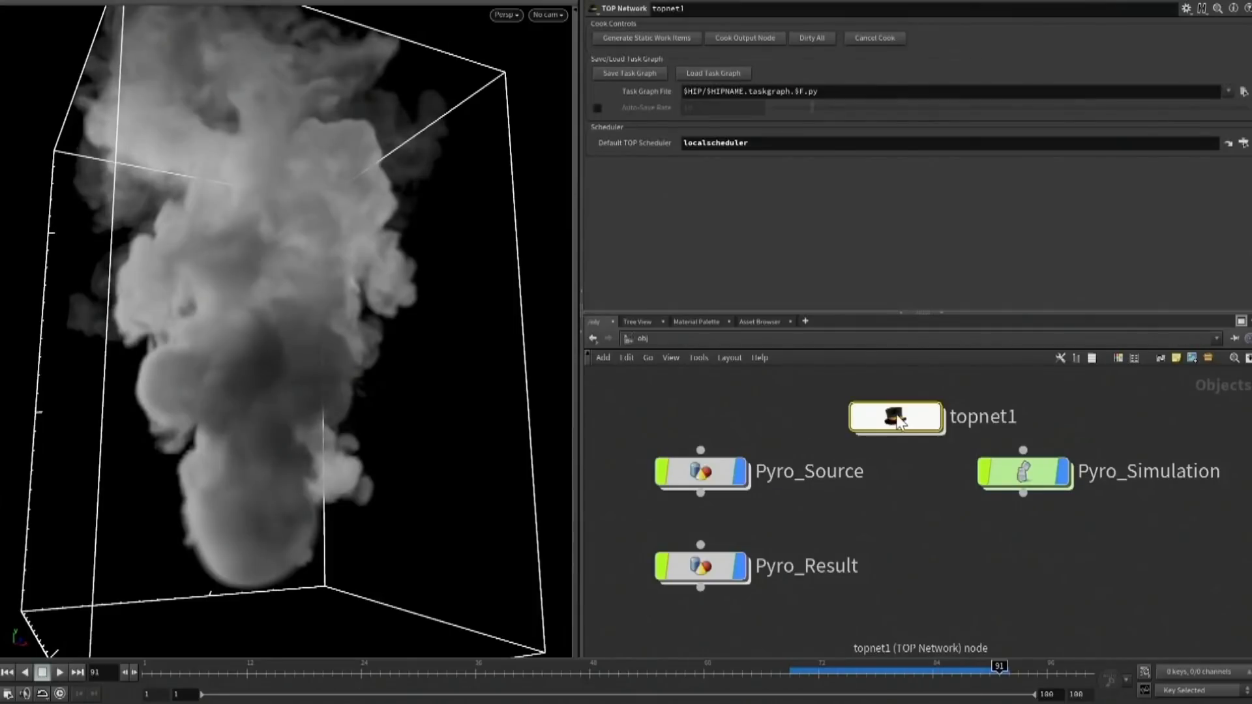
double_click(899, 421)
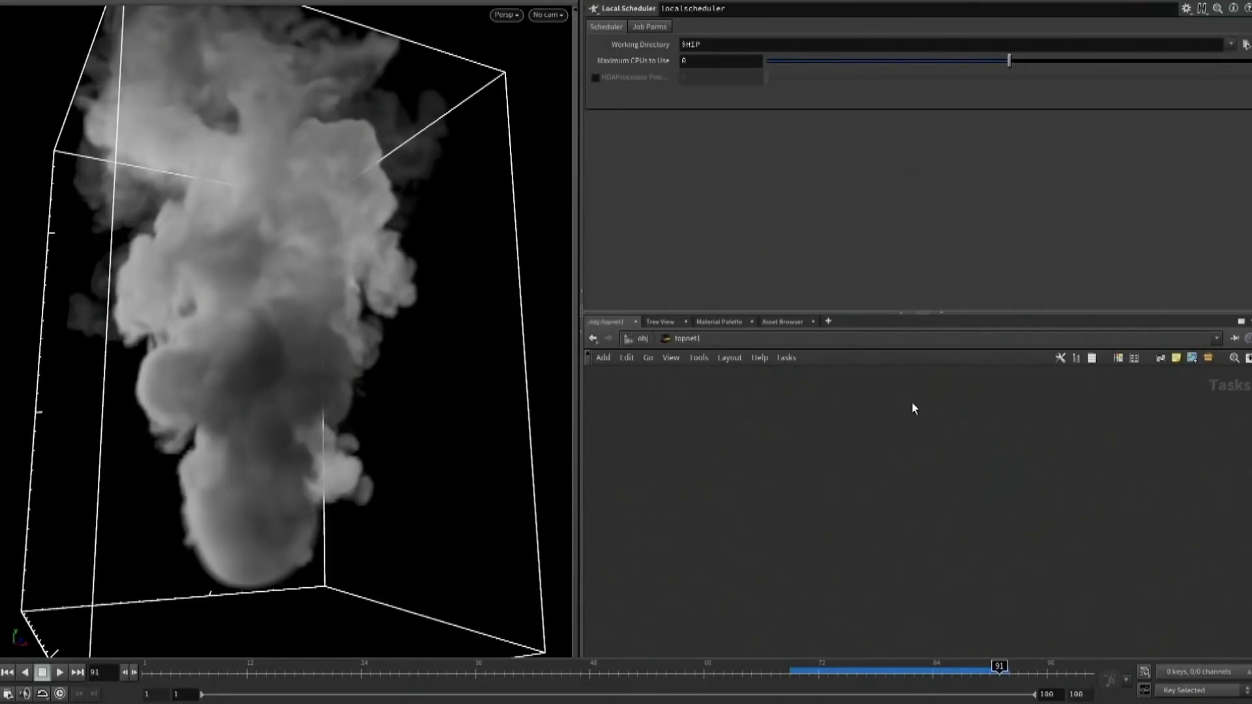
Add a ROP Geometry Output node to the task network
key(Tab)
text(rop)
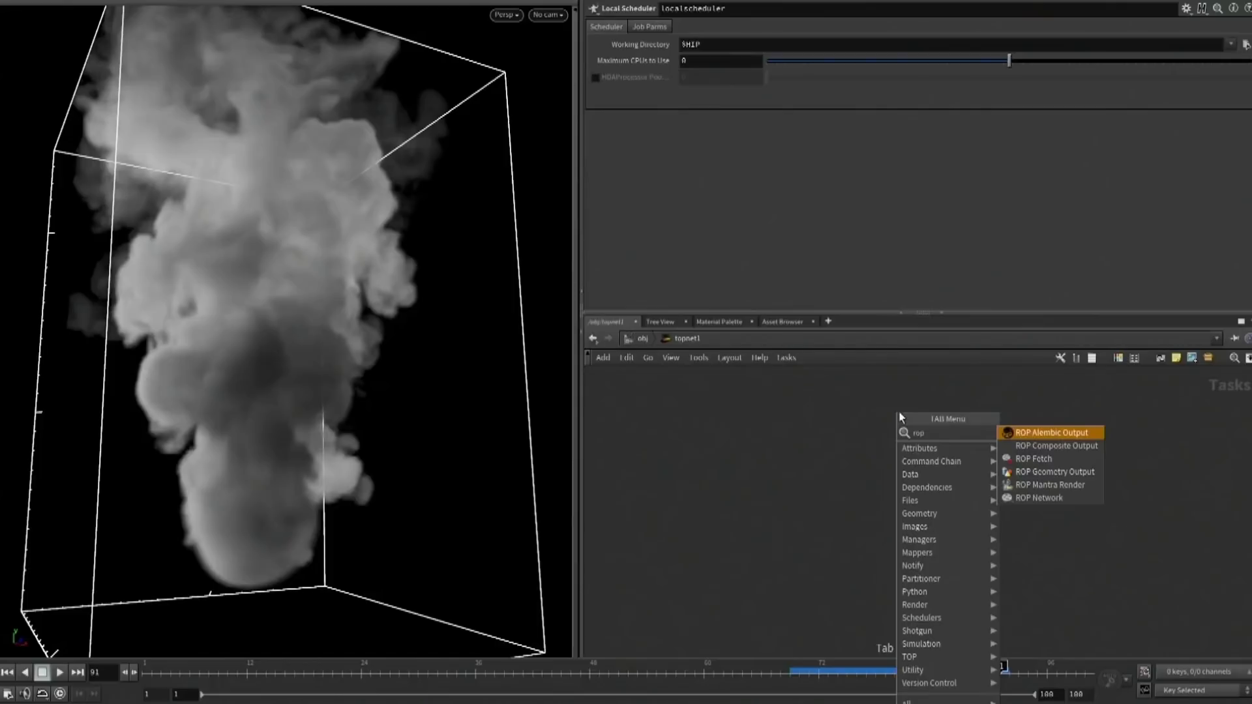
click(1041, 471)
click(885, 448)
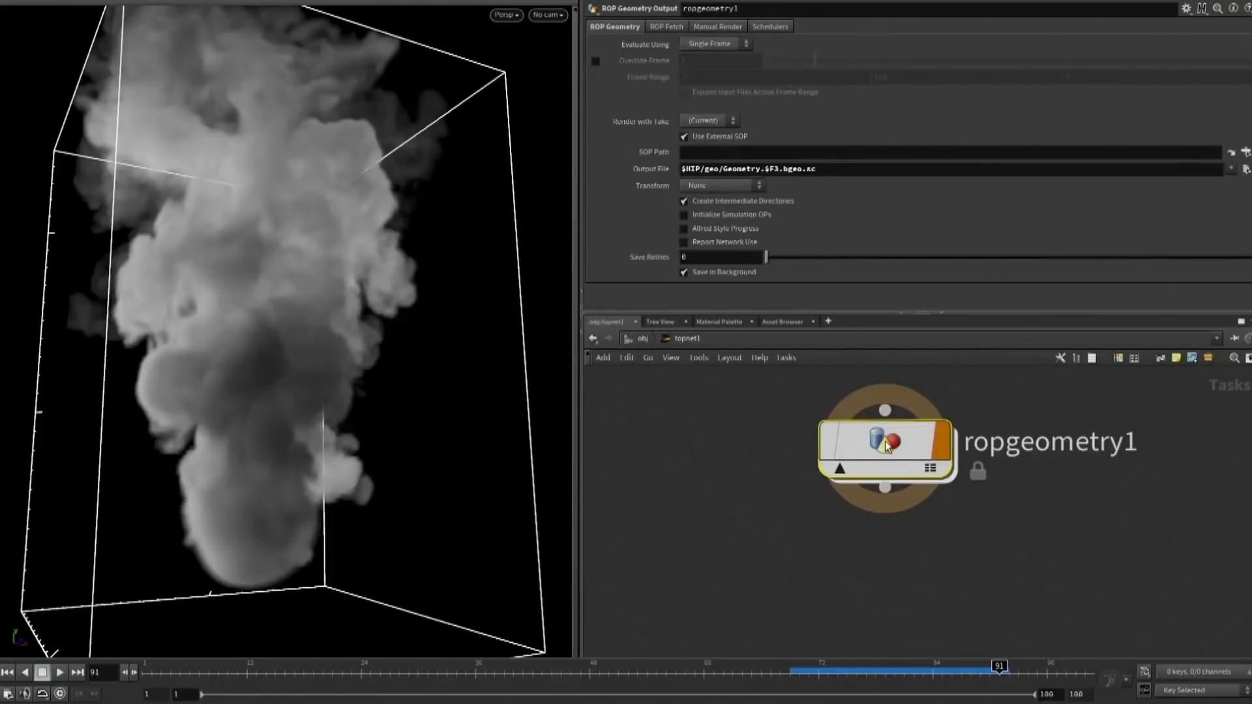
Set the geometry output's SOP path to /obj/Pyro_Result/import_pyrofields and evaluate it over a Frame Range
click(1245, 152)
click(1207, 95)
click(1143, 260)
click(711, 44)
click(708, 70)
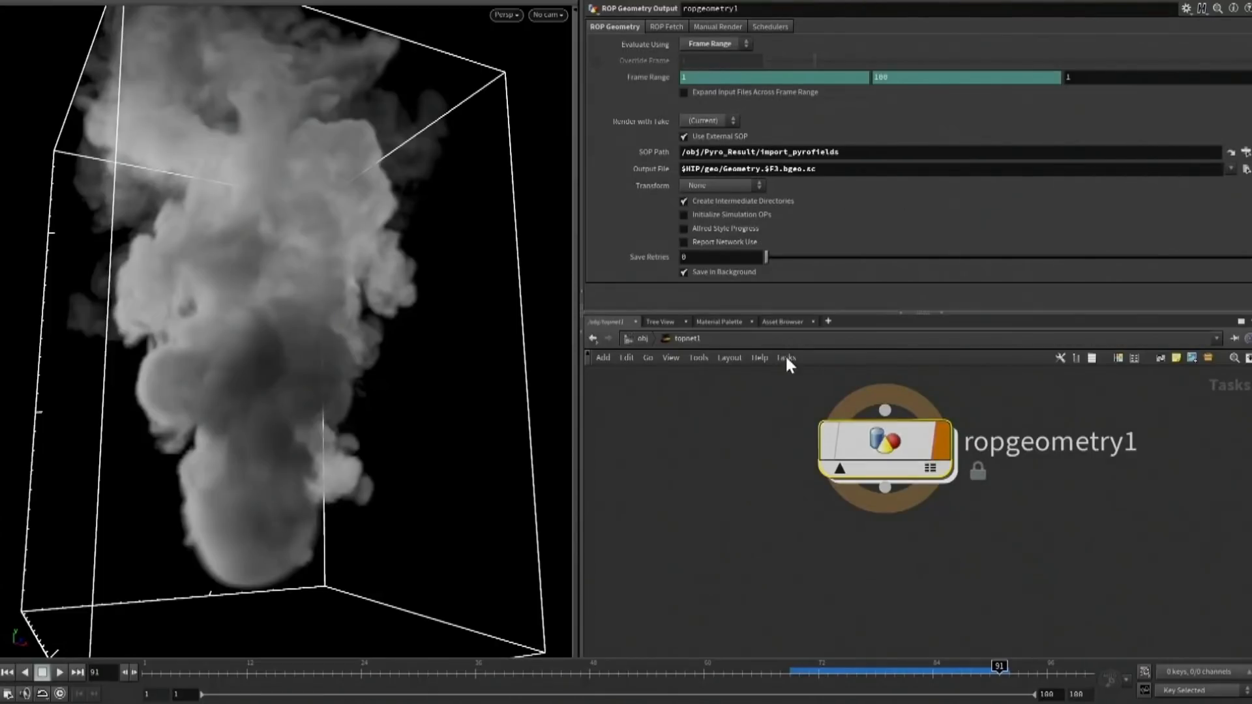
Cook the output node and turn the task graph performance display on and off to compare the frames' cook times
click(787, 357)
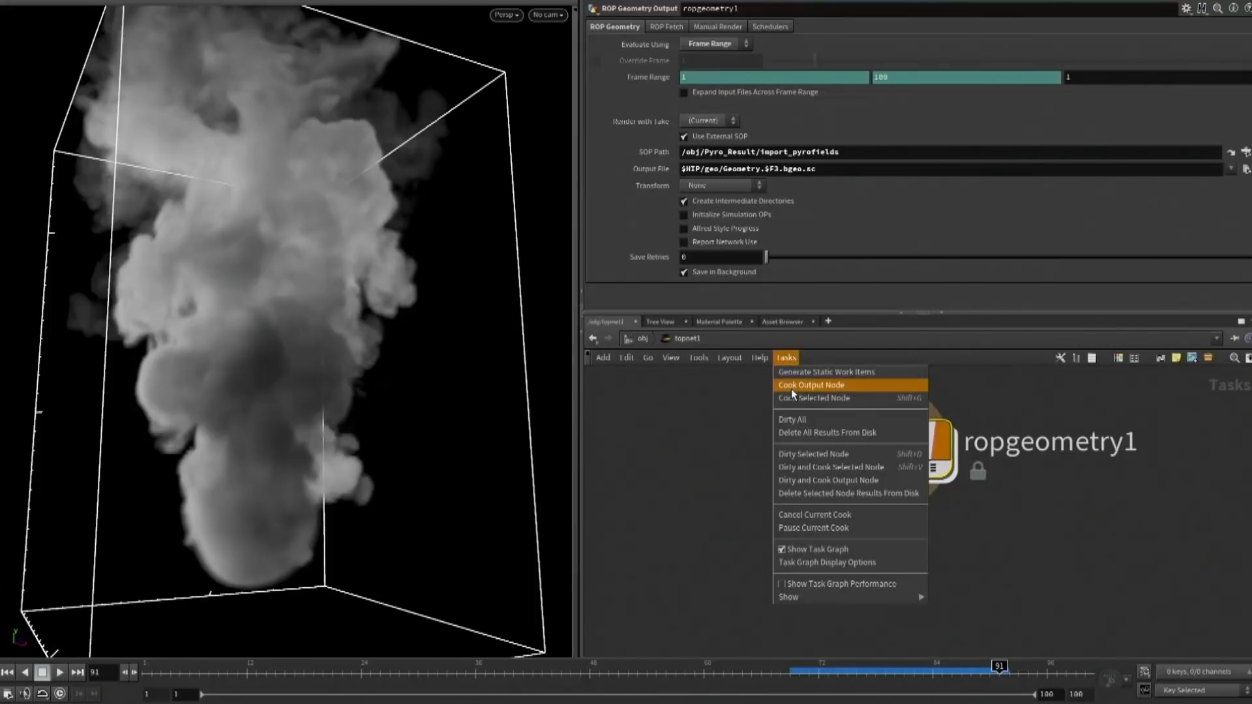
click(791, 386)
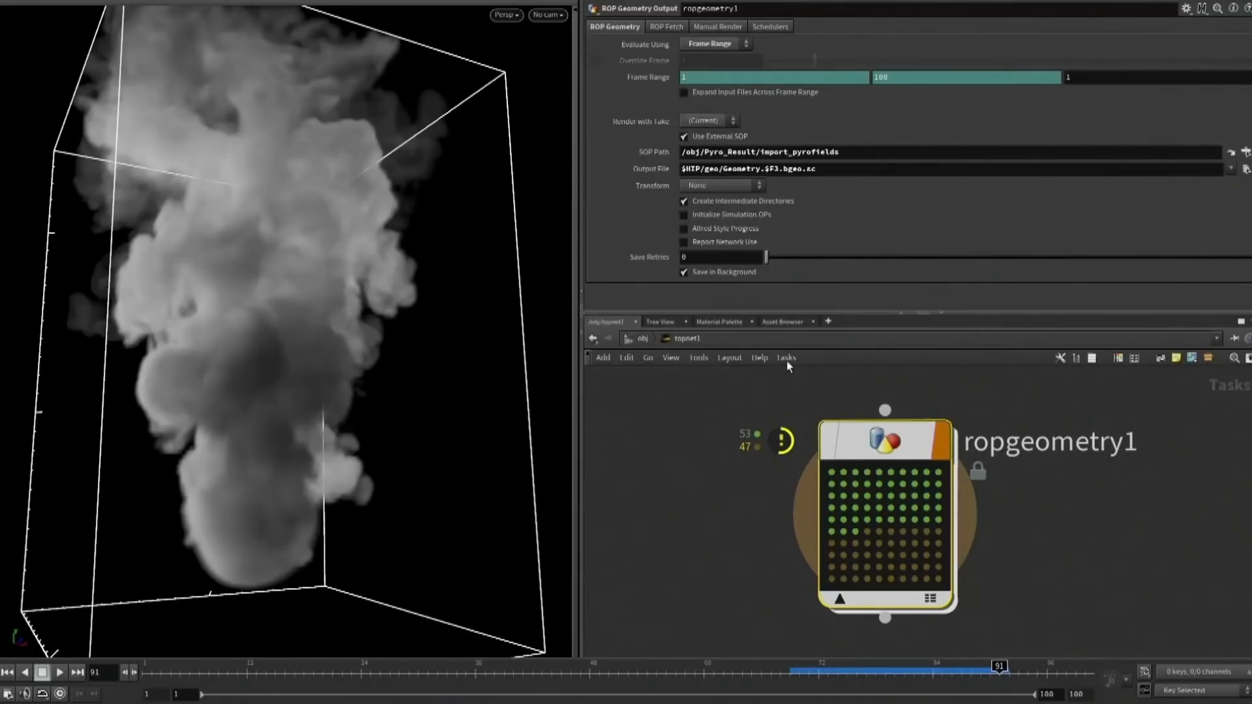
click(786, 358)
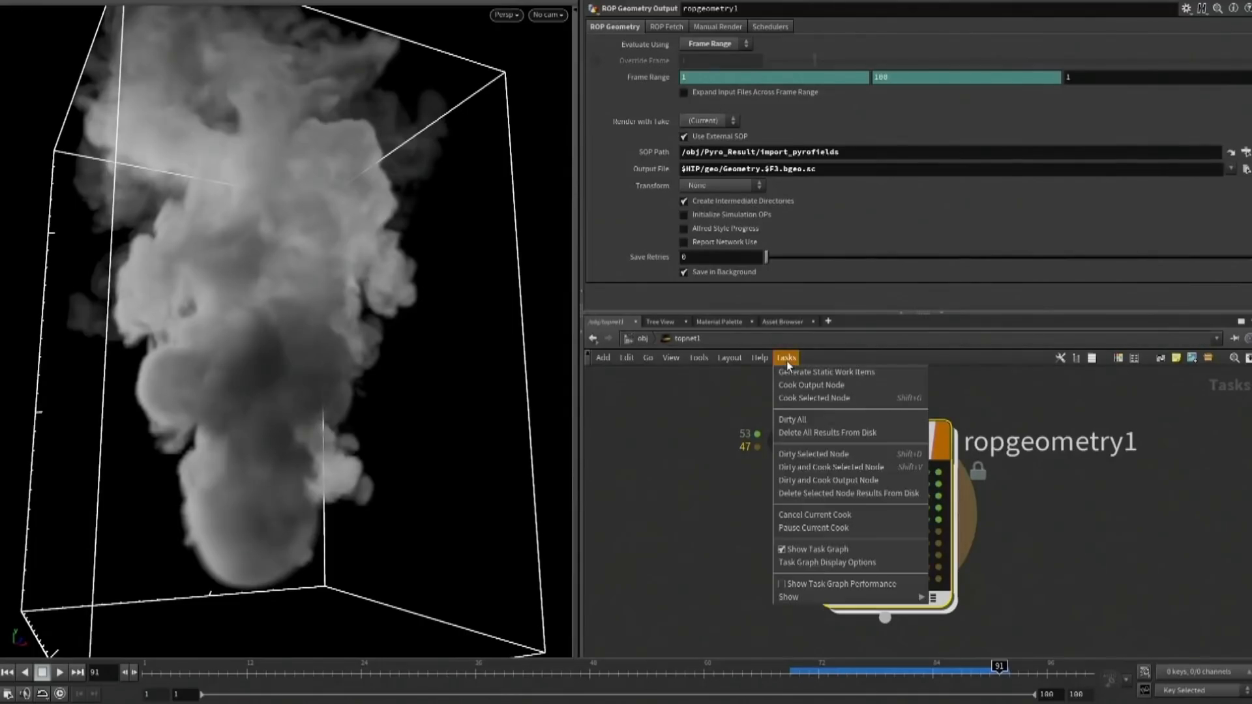
click(780, 585)
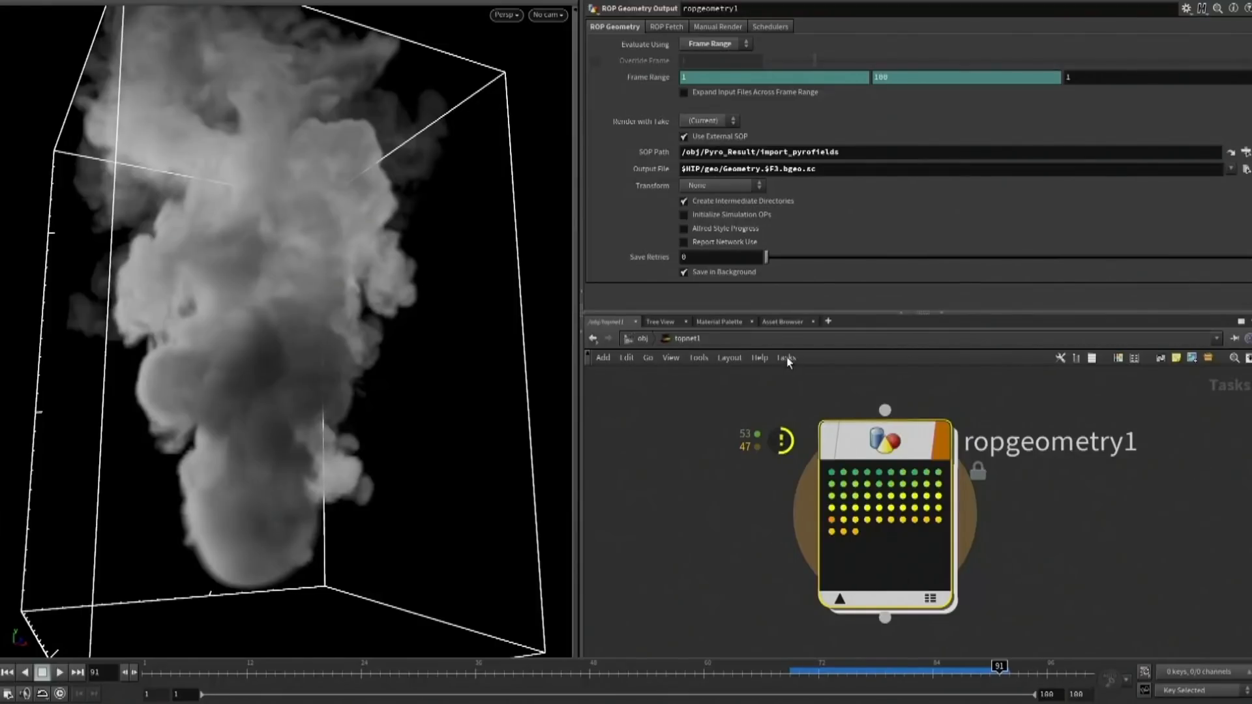
click(786, 358)
click(807, 584)
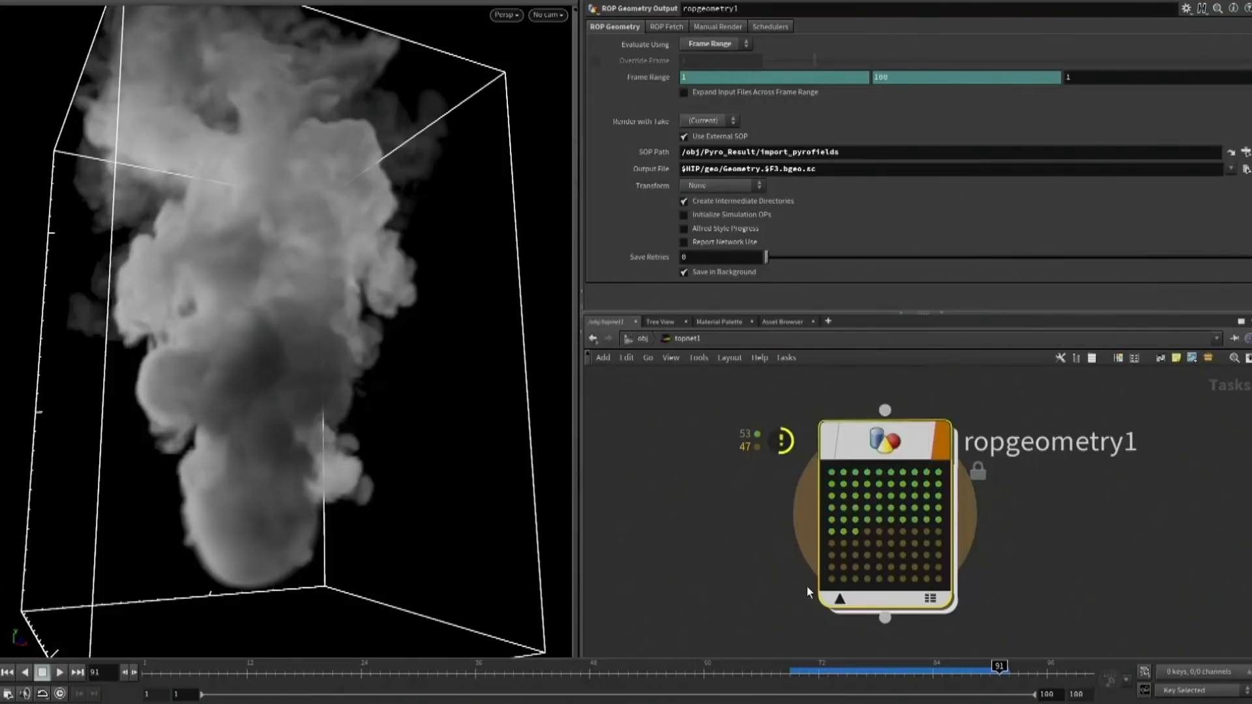
Enable All Frames in One Batch for ropgeometry1 and cook the selected node
click(665, 29)
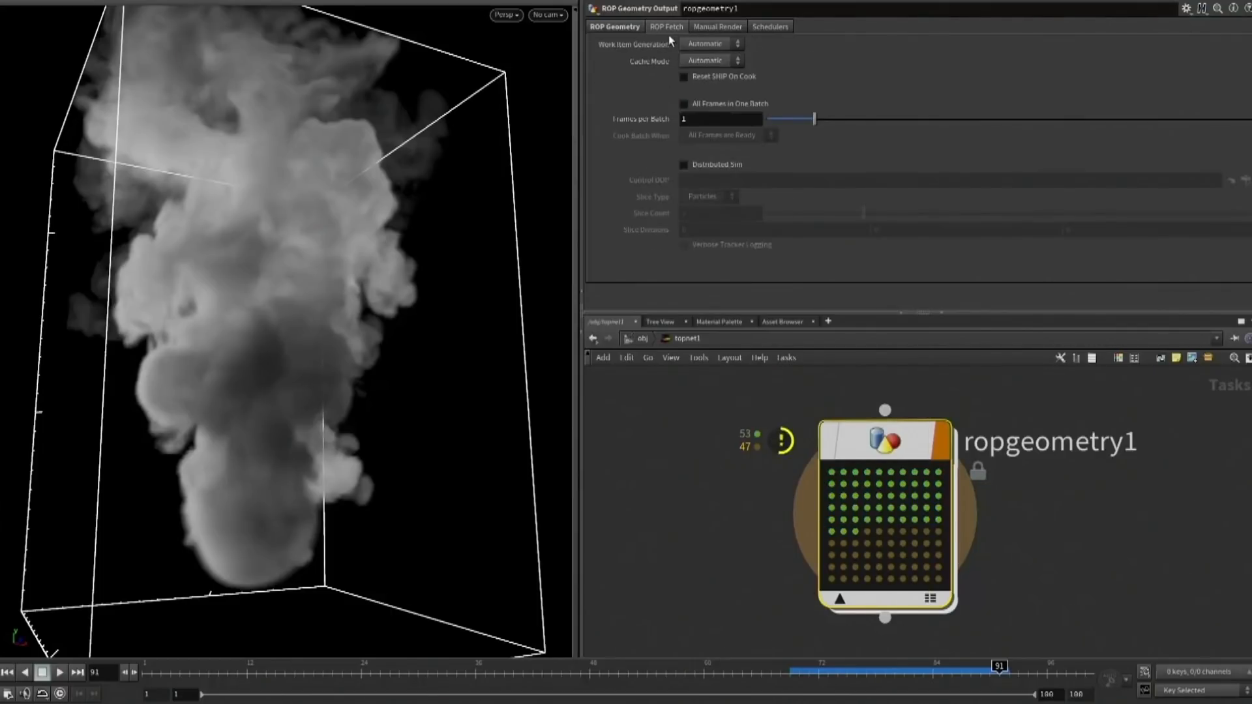
click(705, 104)
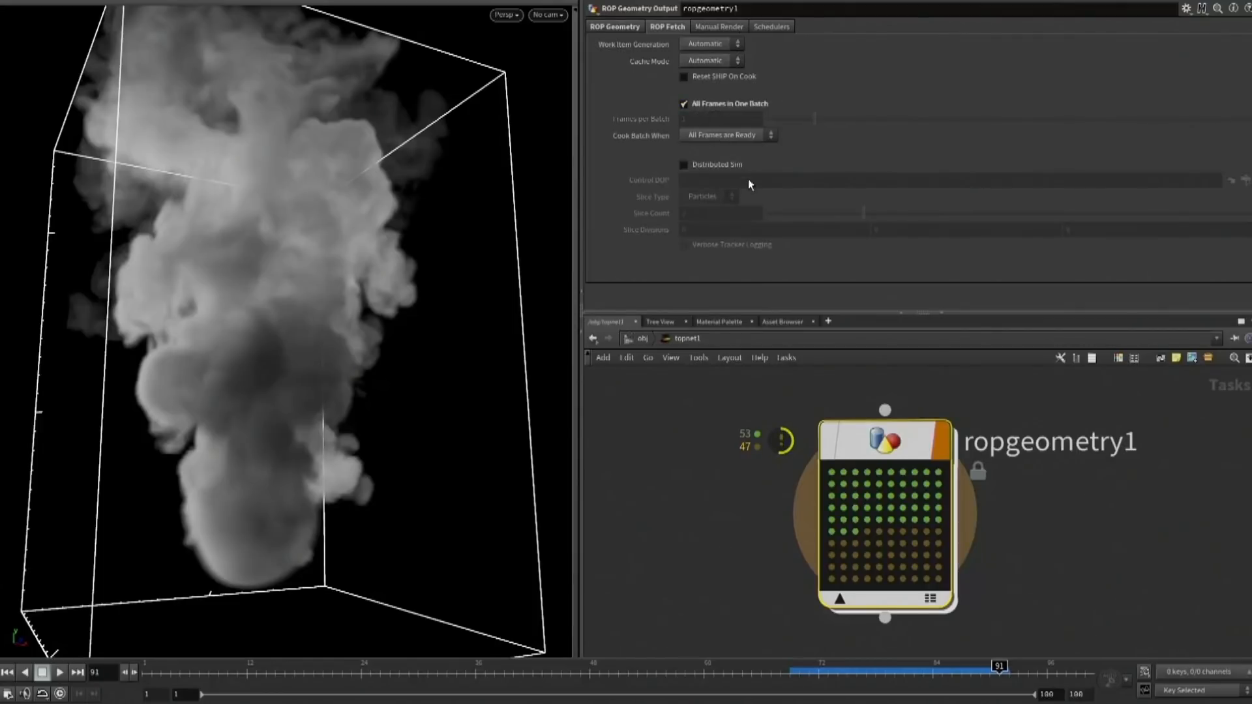
click(787, 359)
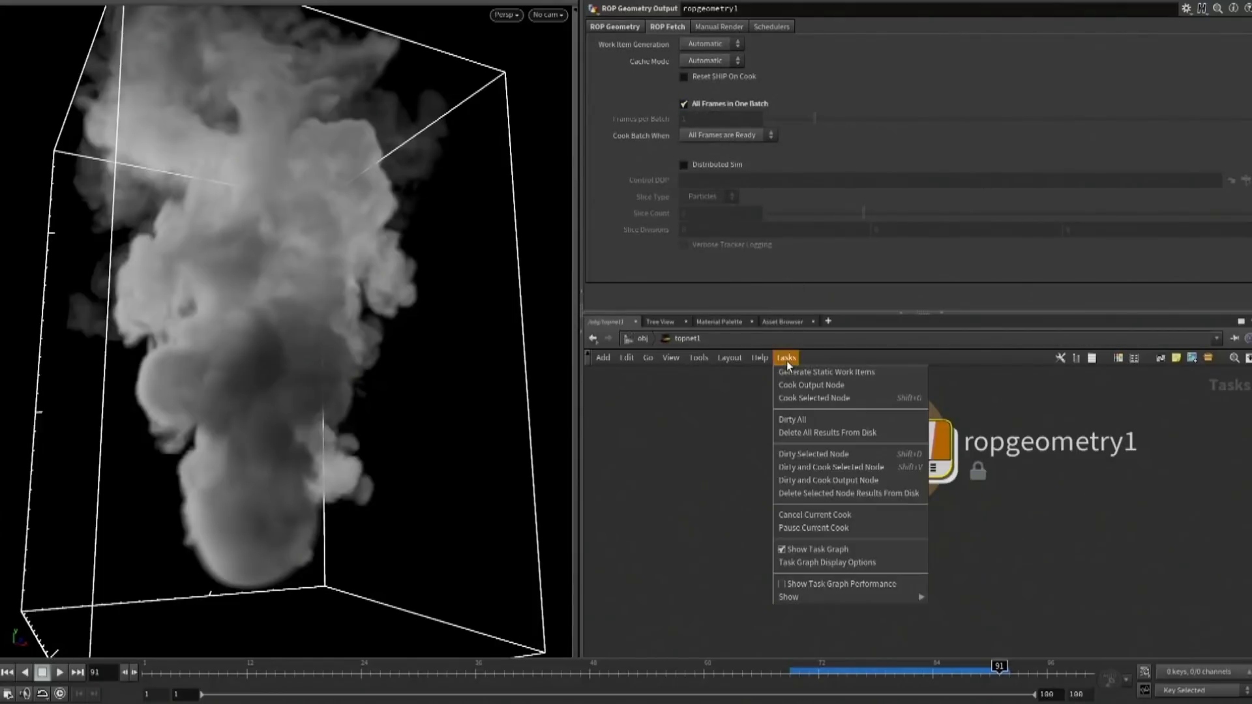
click(786, 399)
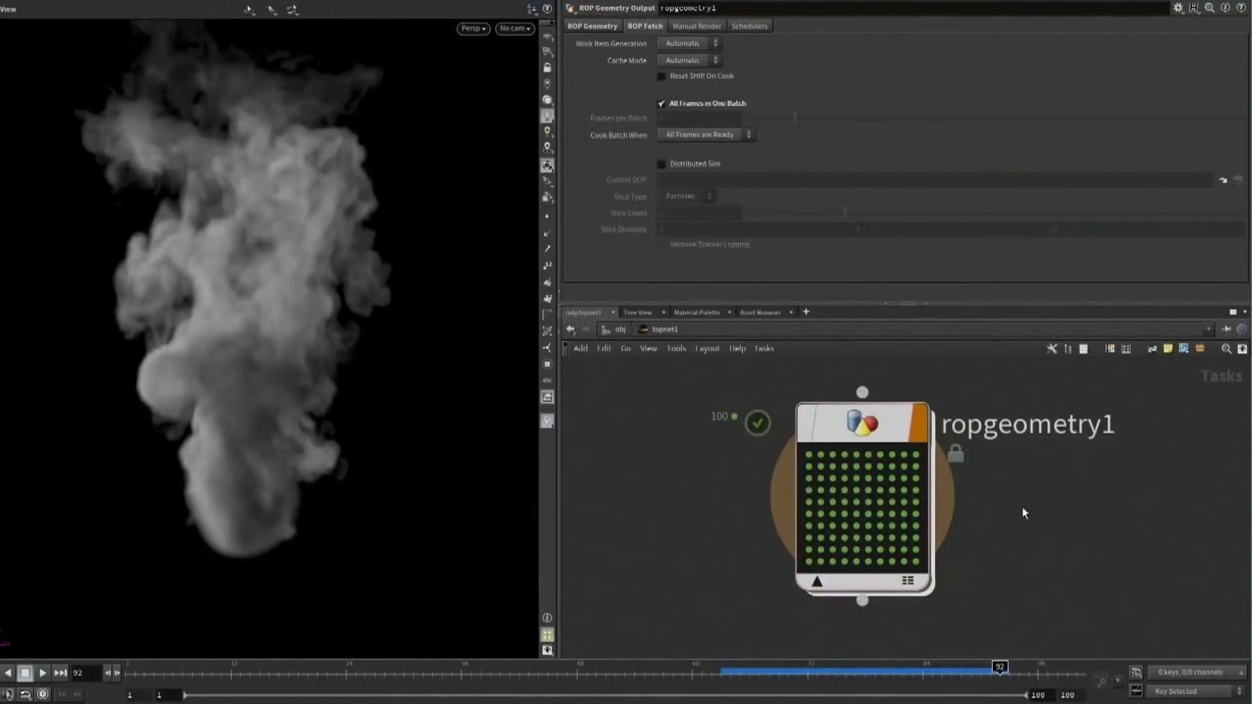
Add a ROP Mantra Render node connected to the output of ropgeometry1
scroll(1026, 511, down, 3)
click(887, 488)
click(890, 527)
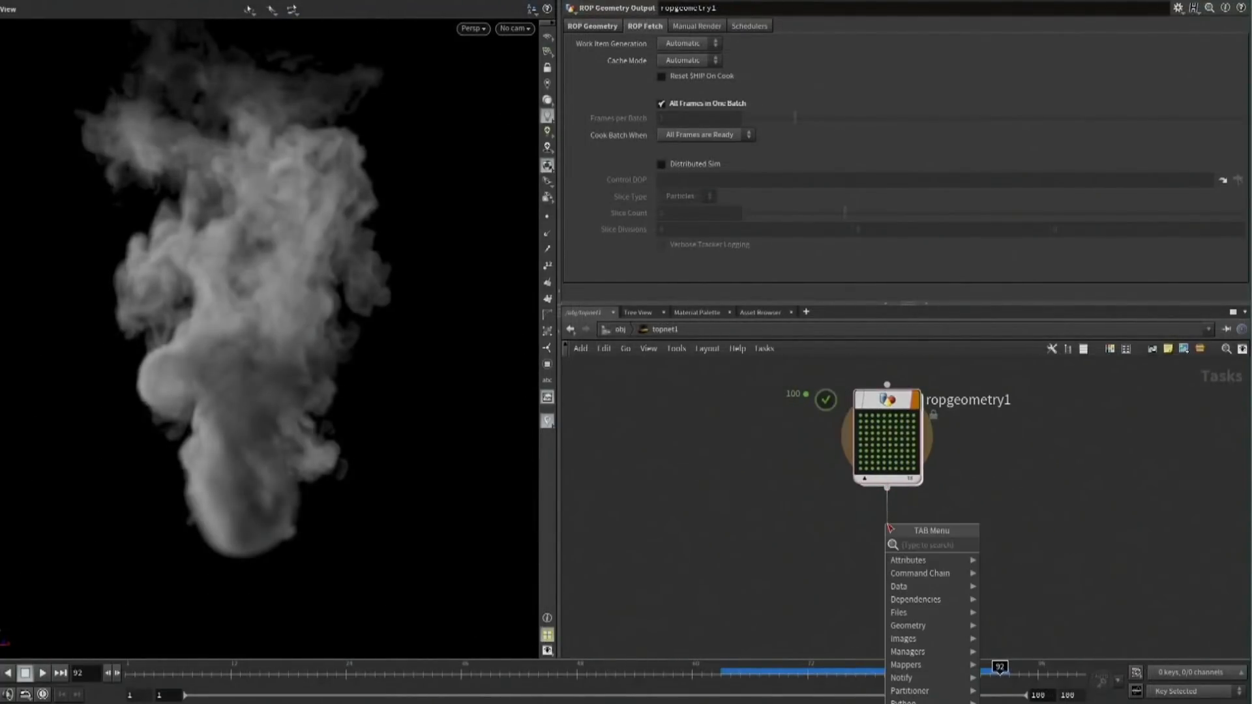
text(mantra)
key(Return)
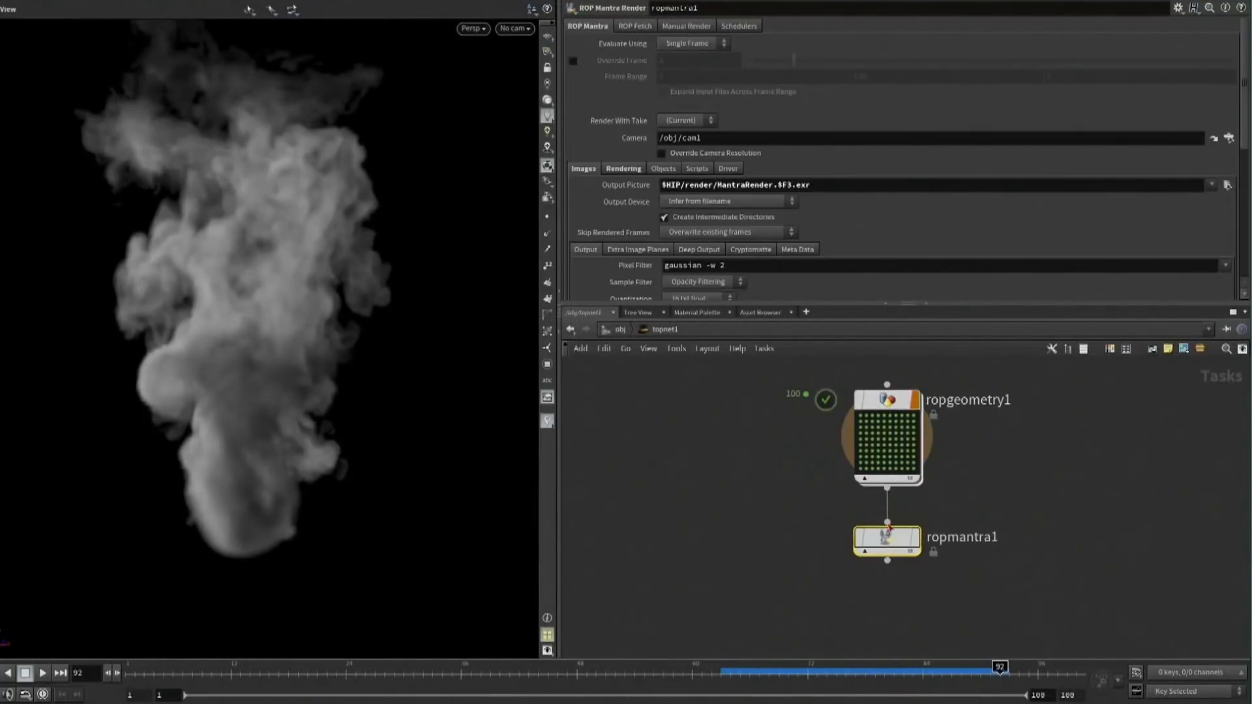
Generate the work items of ropmantra1 and select one of them to trace its upstream dependency
right_click(888, 543)
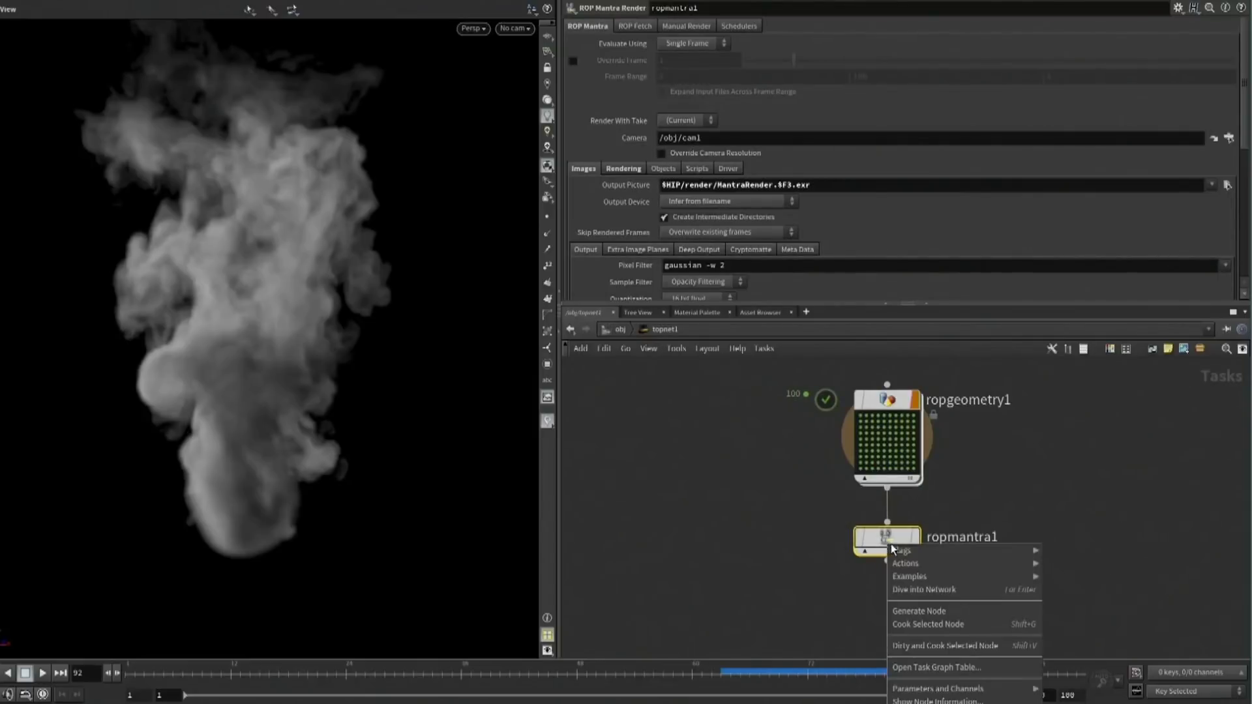
click(913, 611)
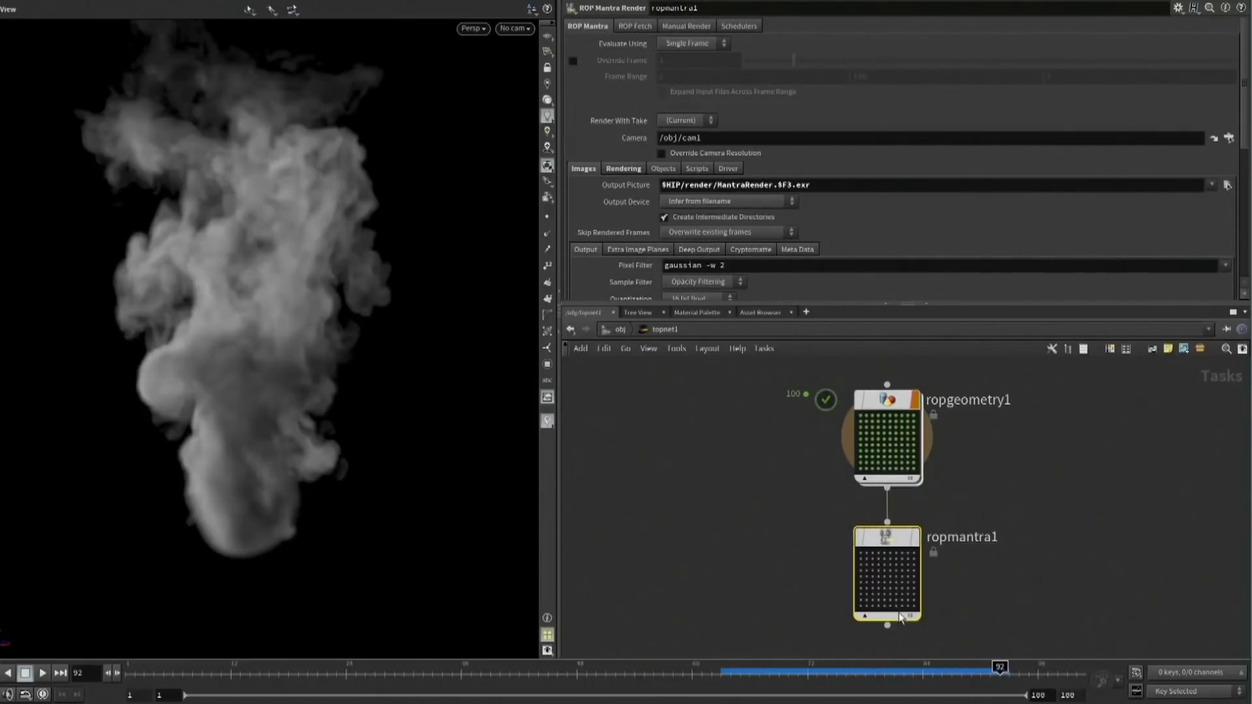
click(891, 579)
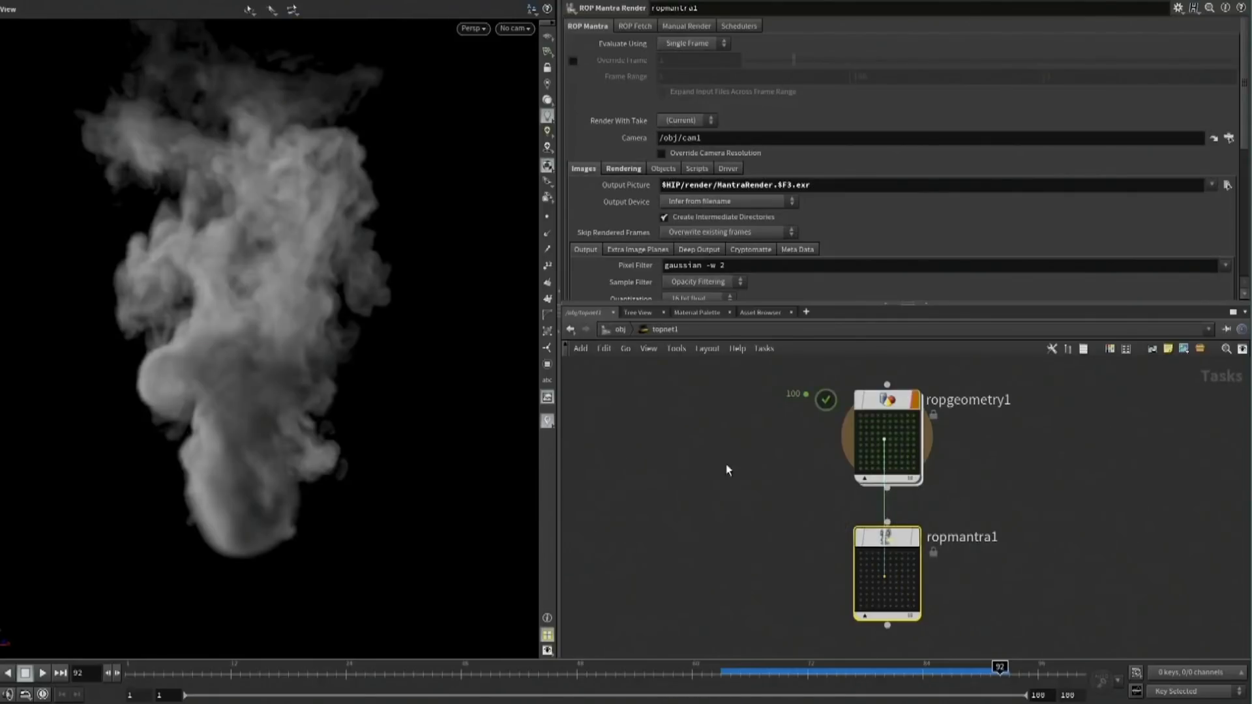
key(u)
click(724, 590)
double_click(717, 599)
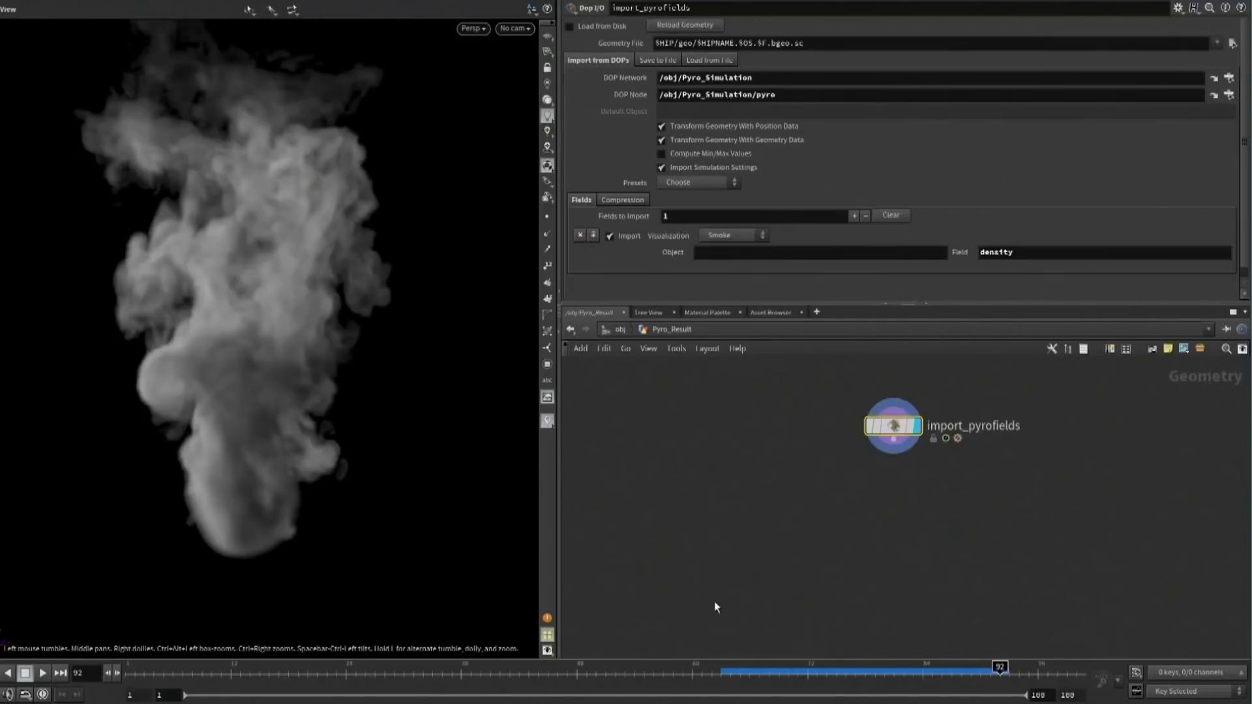
key(Tab)
text(file)
key(Return)
click(898, 525)
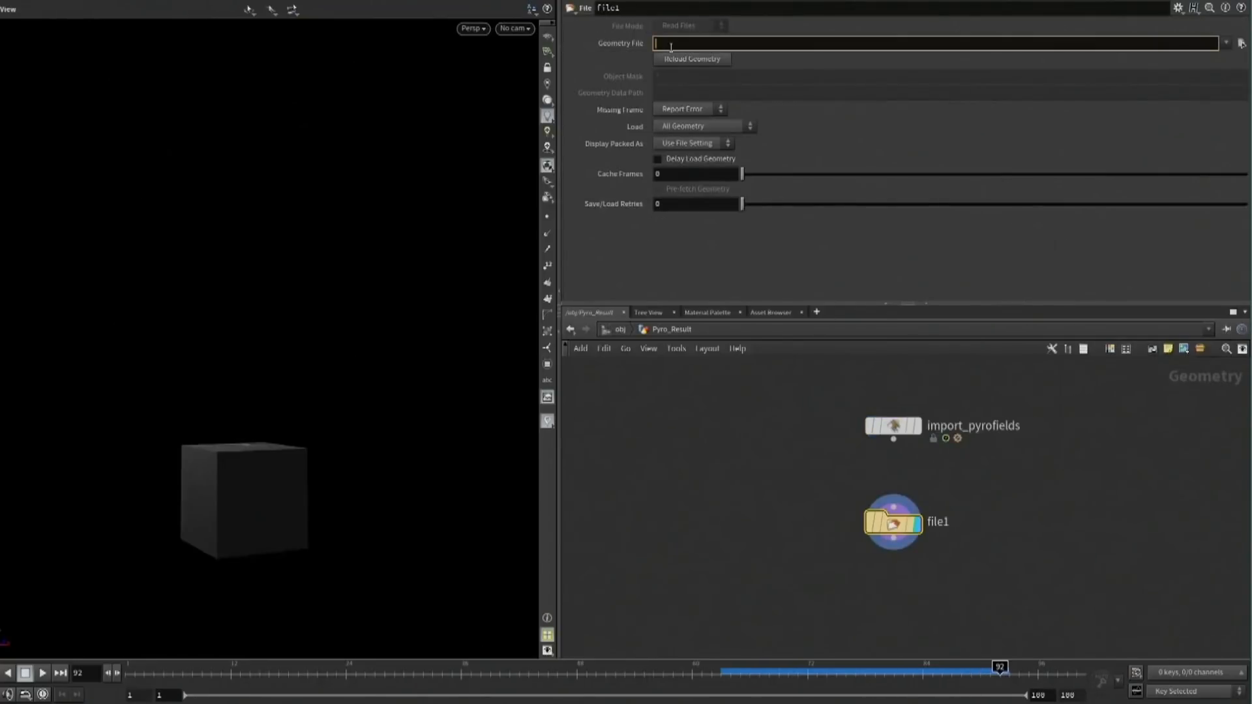
text(`@pdg_input)
key(Return)
Return to topnet1 and select several ropmantra1 work items to preview their cached smoke frames in the viewport
click(620, 329)
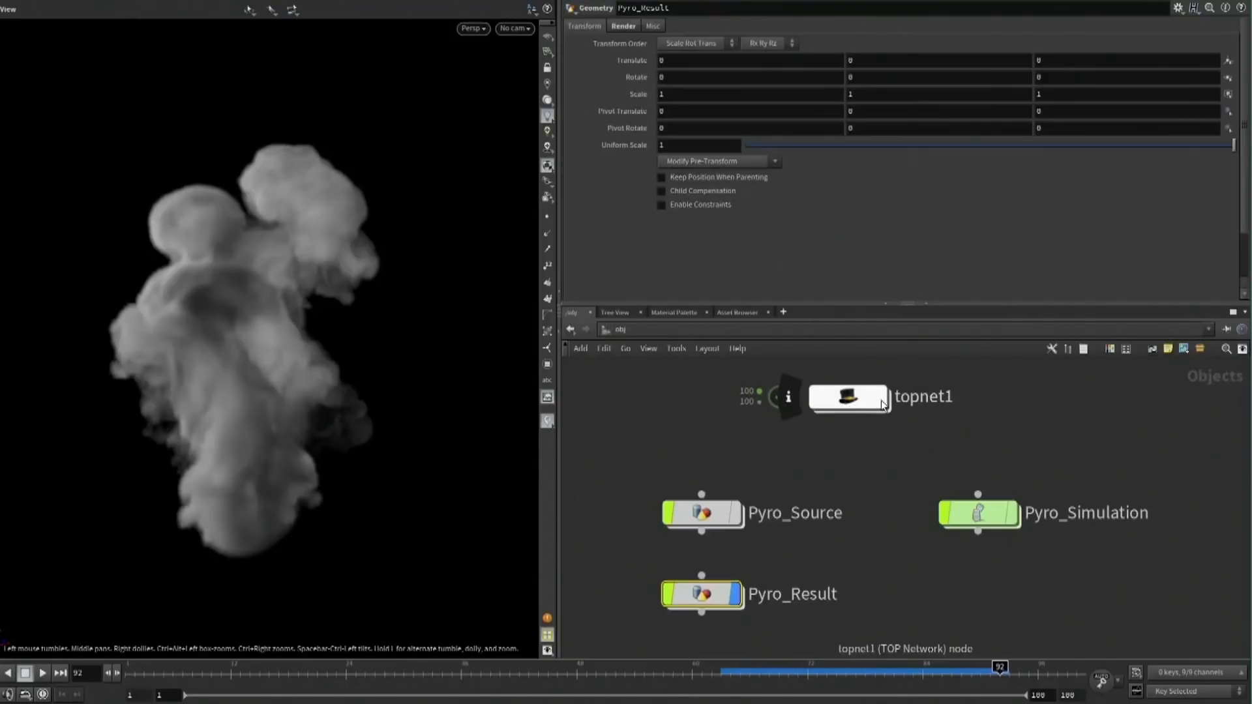
double_click(850, 397)
click(881, 559)
click(888, 559)
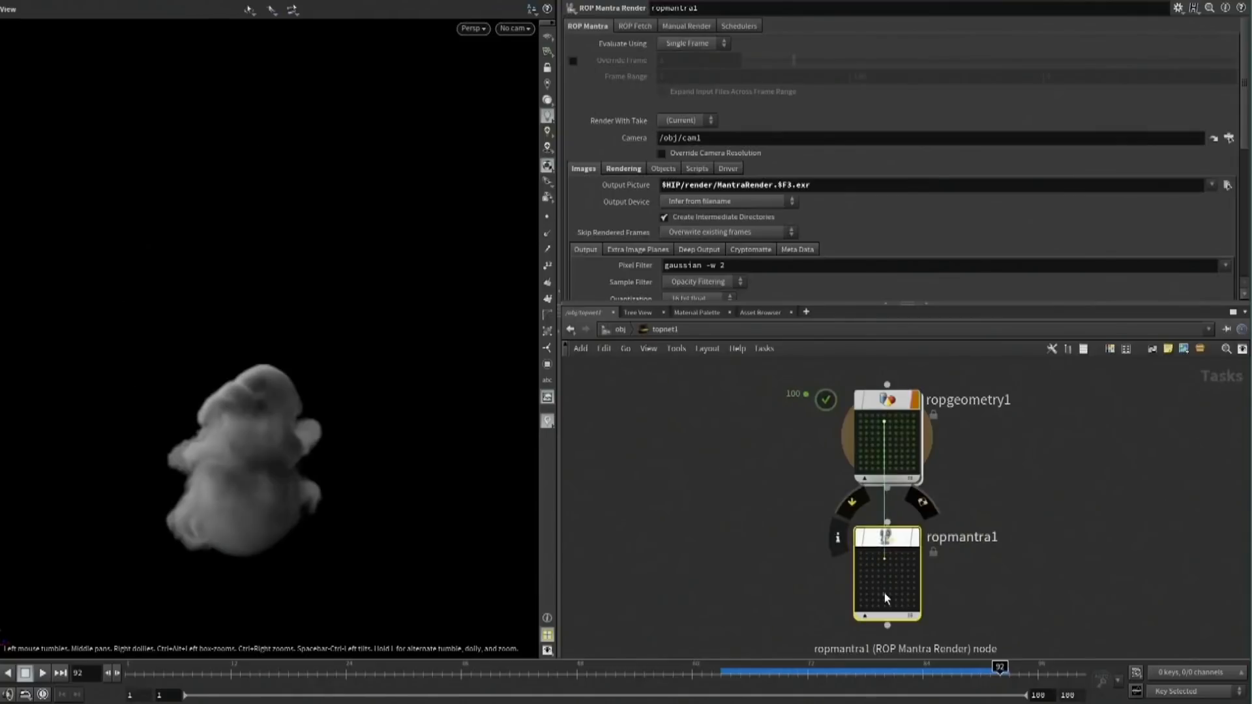
click(885, 594)
click(900, 592)
click(901, 565)
click(887, 590)
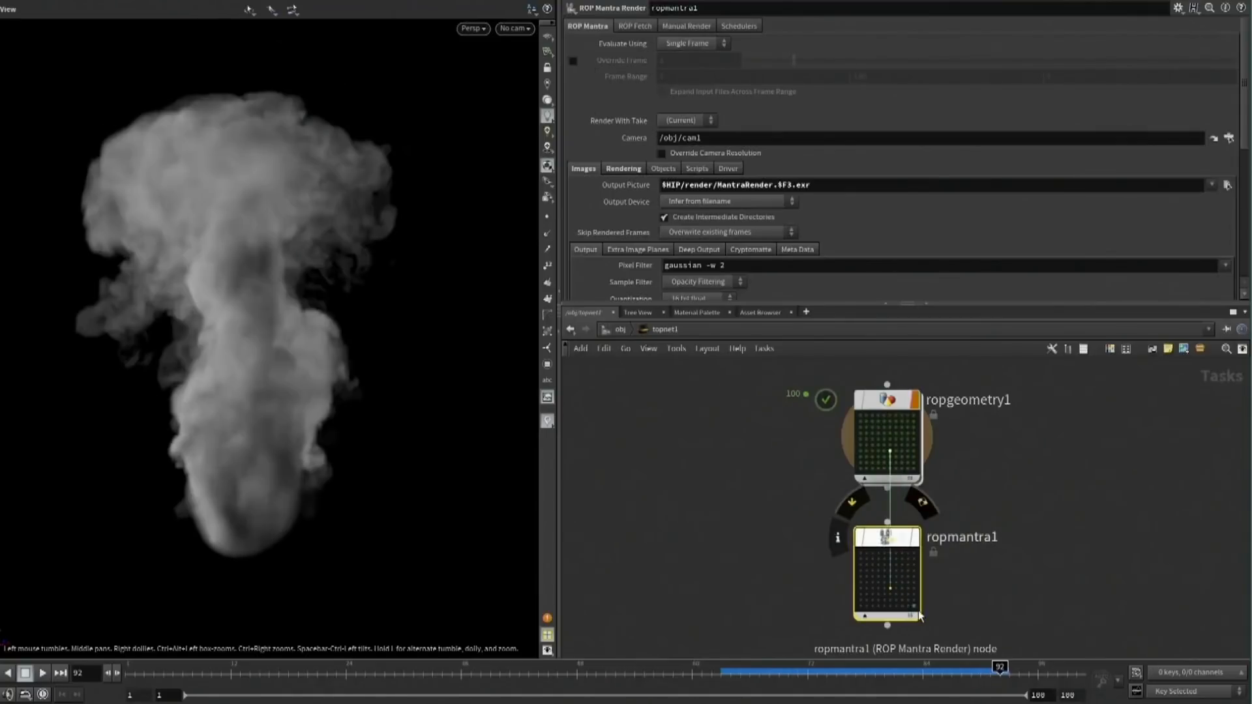
click(912, 606)
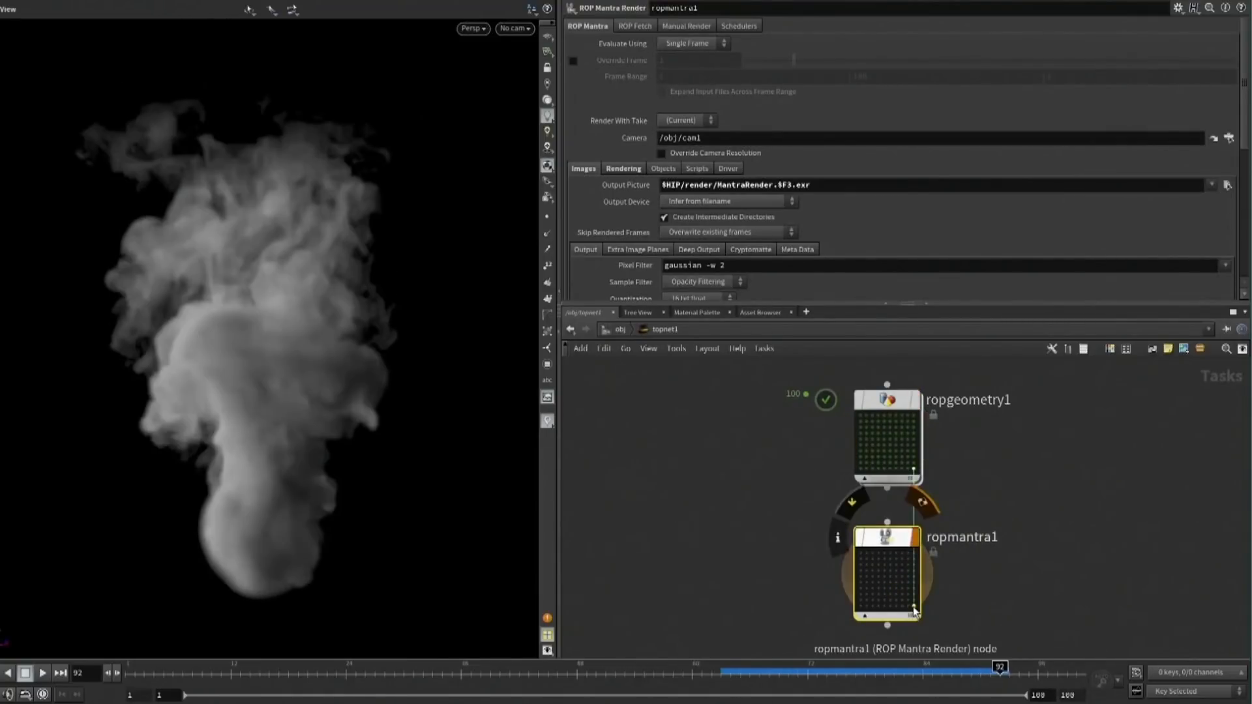
Look through the scene camera in the viewport and cook ropmantra1 to render the frames
click(513, 28)
click(511, 98)
click(763, 348)
click(774, 390)
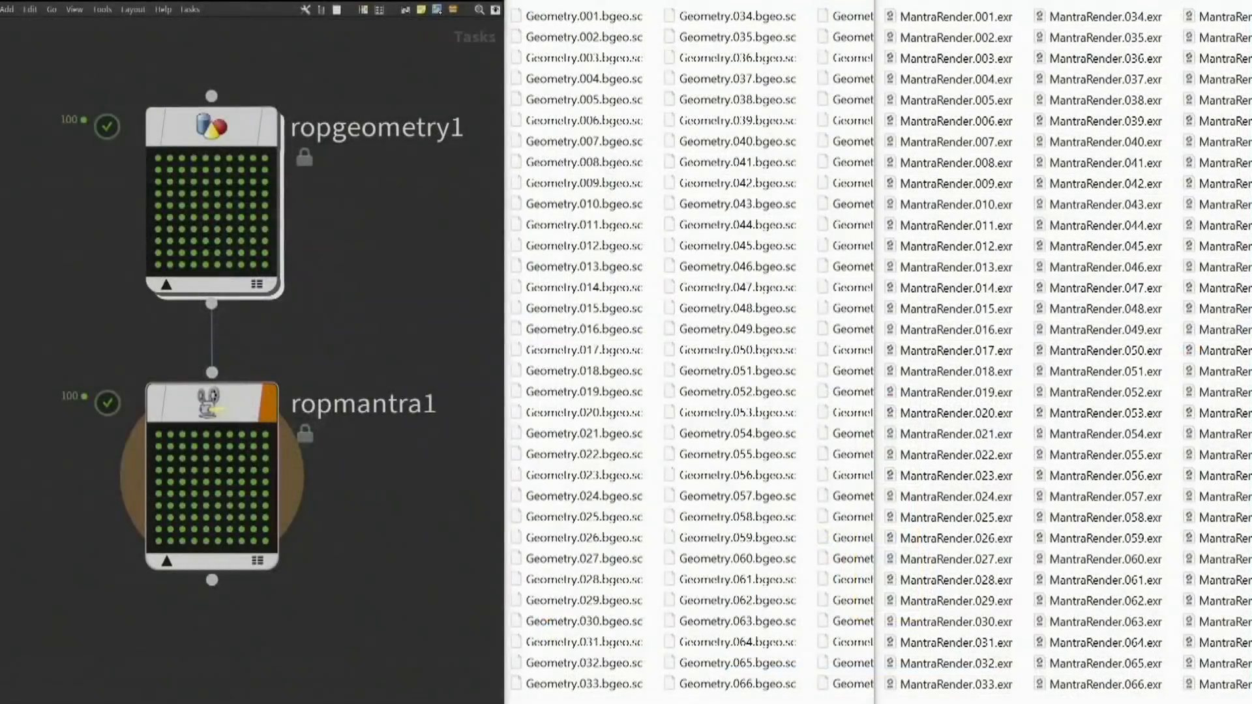
Delete all the task results from disk and cook the output node again
click(191, 9)
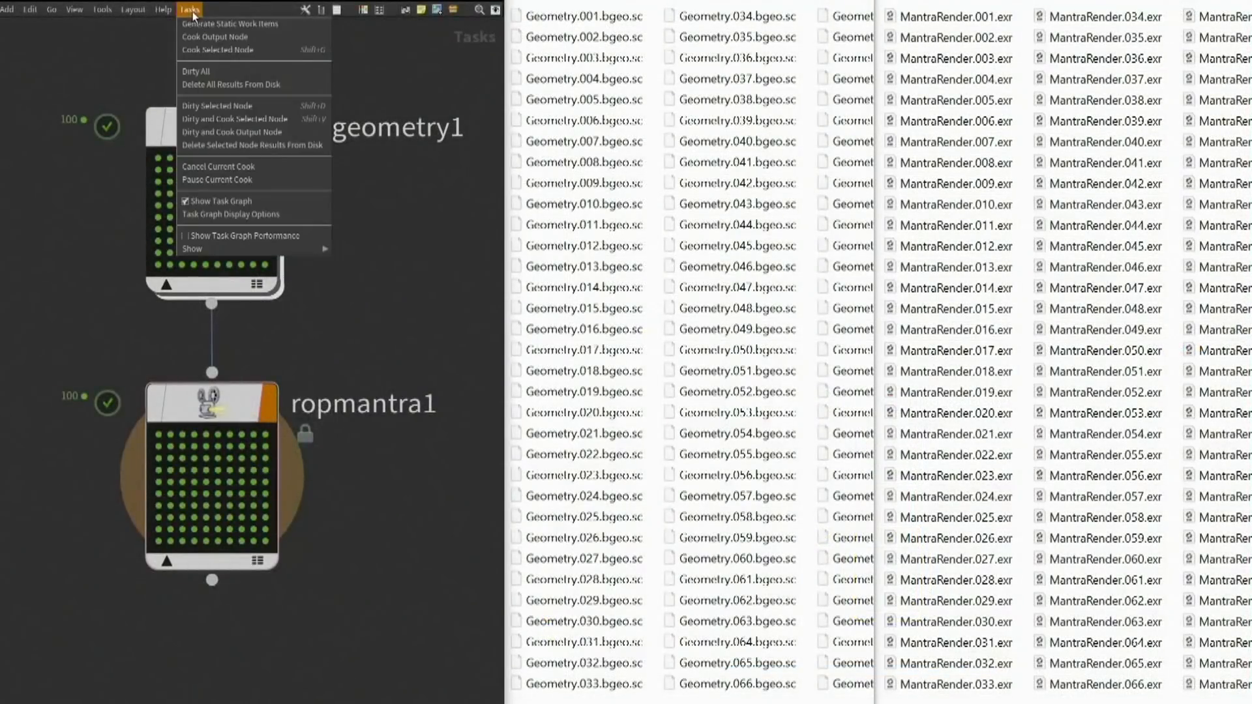
click(230, 84)
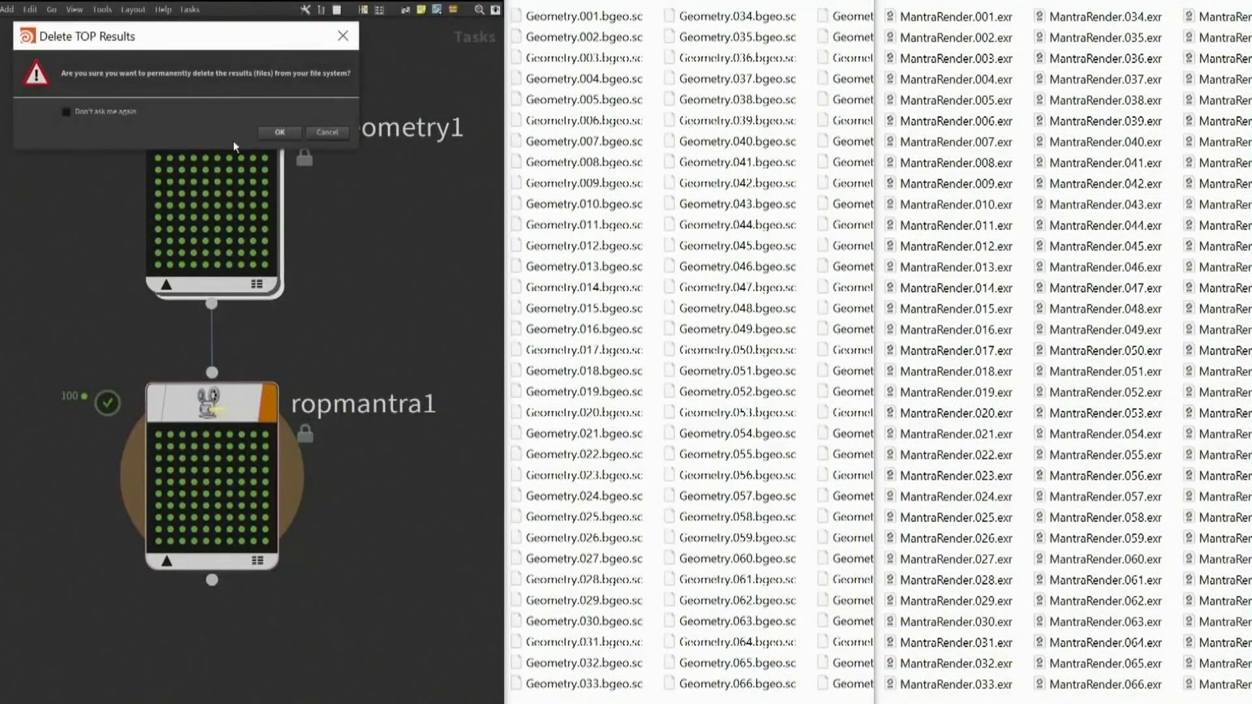
click(185, 10)
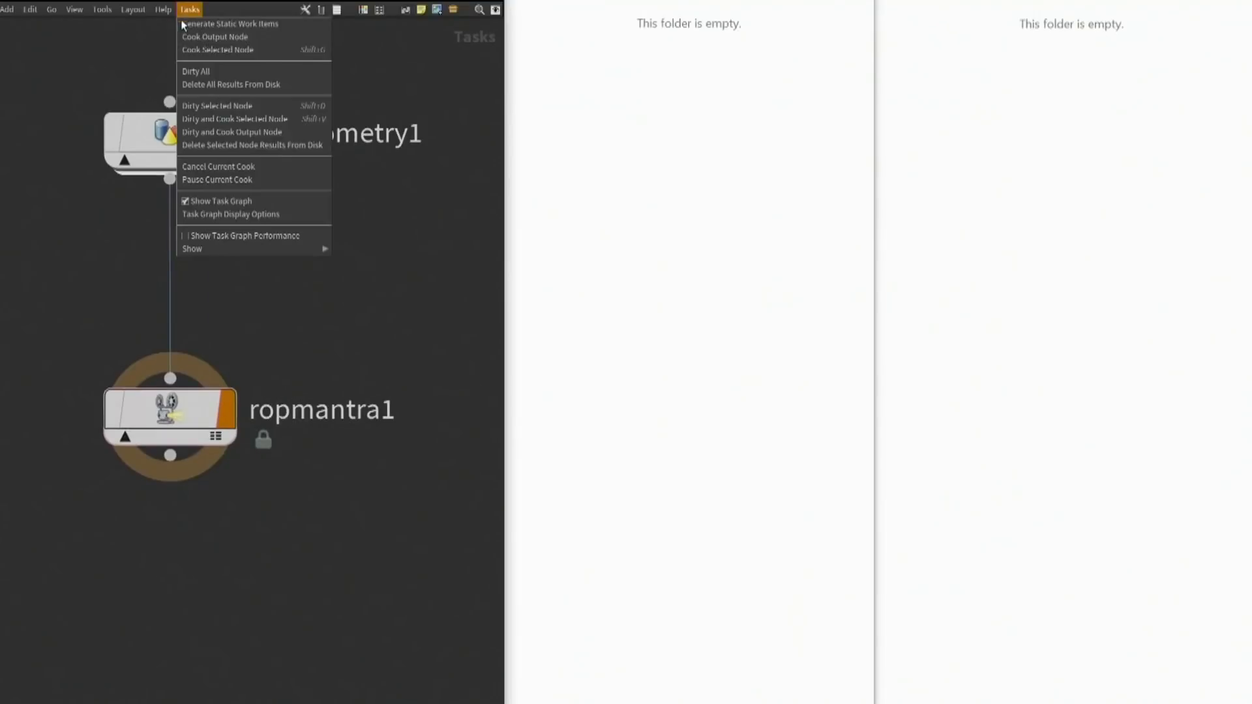
click(186, 35)
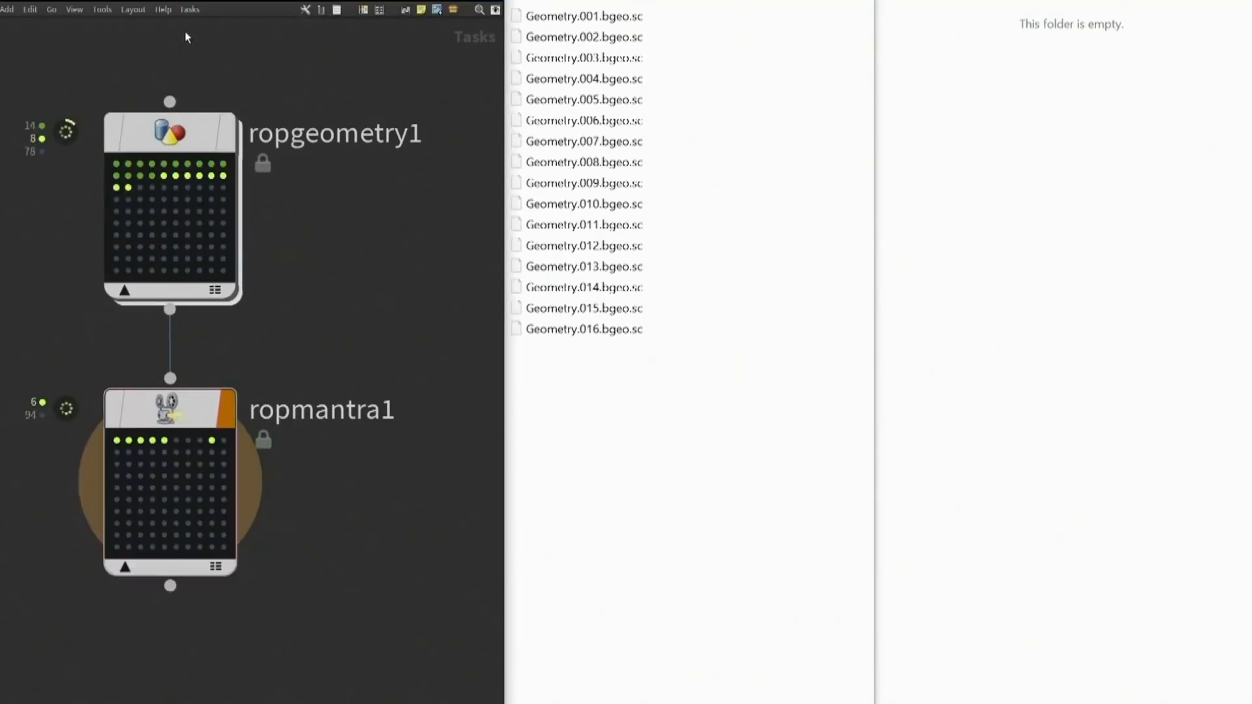
Open the task details of ropgeometry1's frame 36 work item and inspect its output geometry in GPlay, closing the viewer when done
click(176, 200)
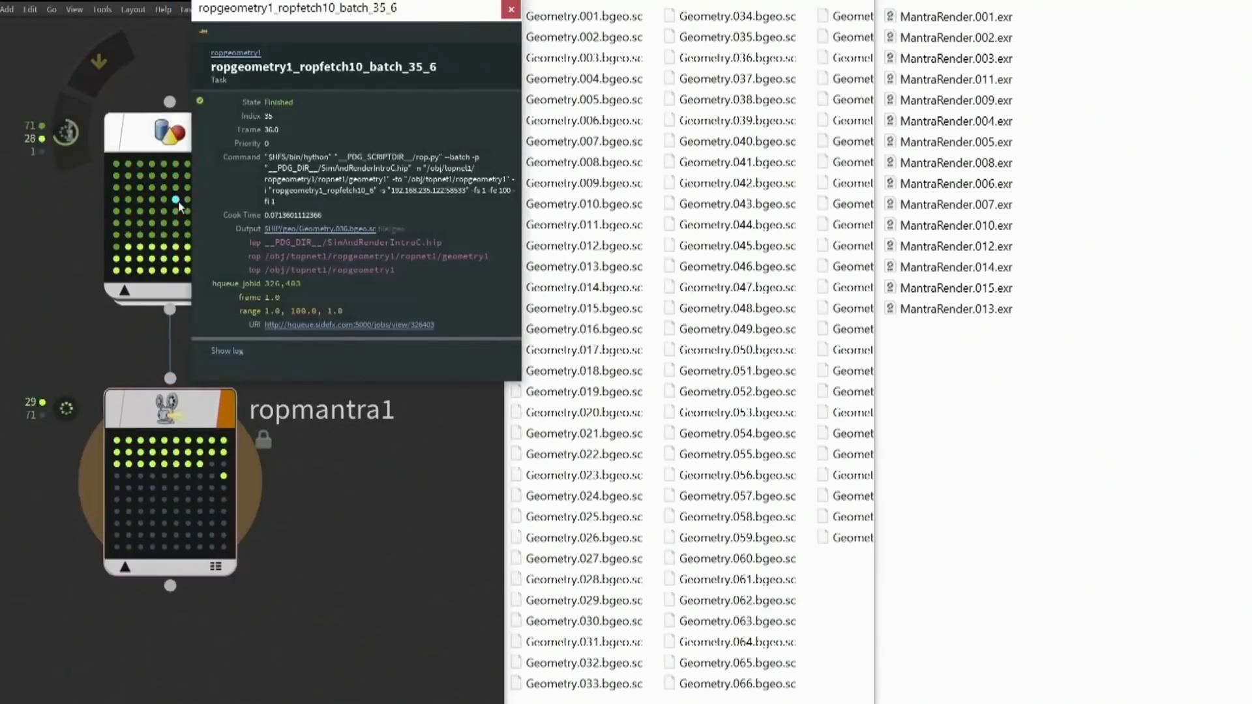
click(292, 230)
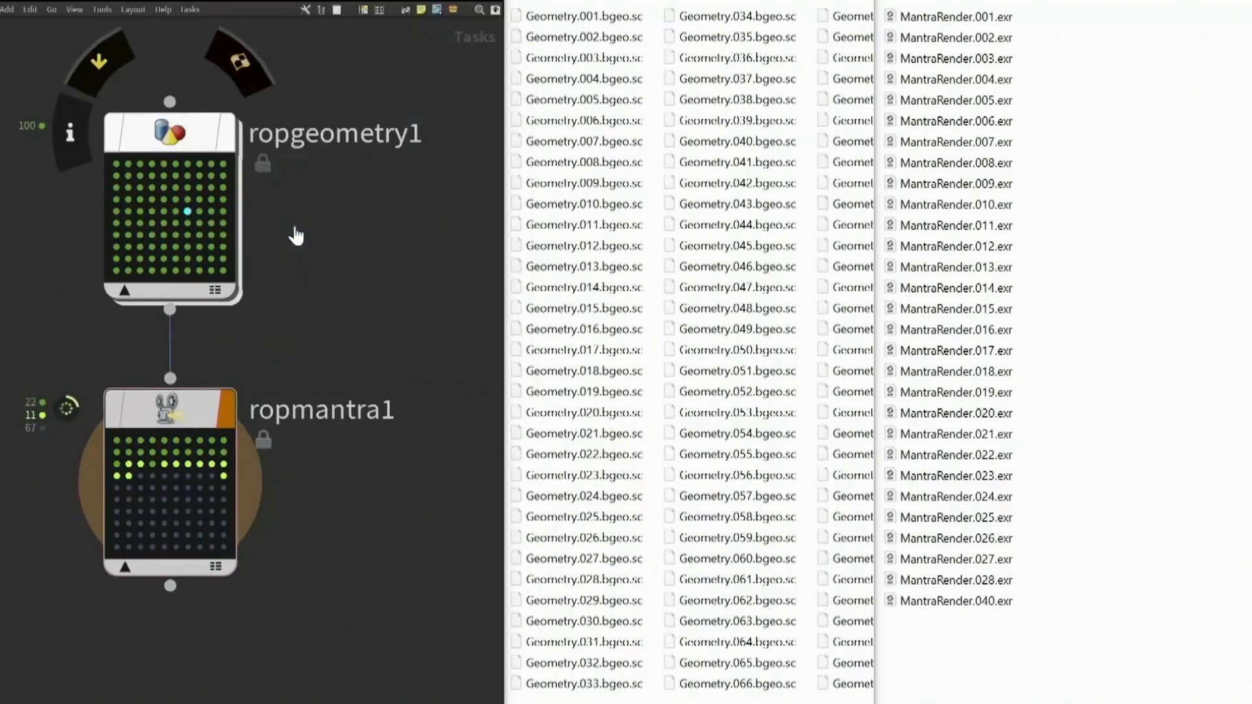
drag(287, 329, 787, 585)
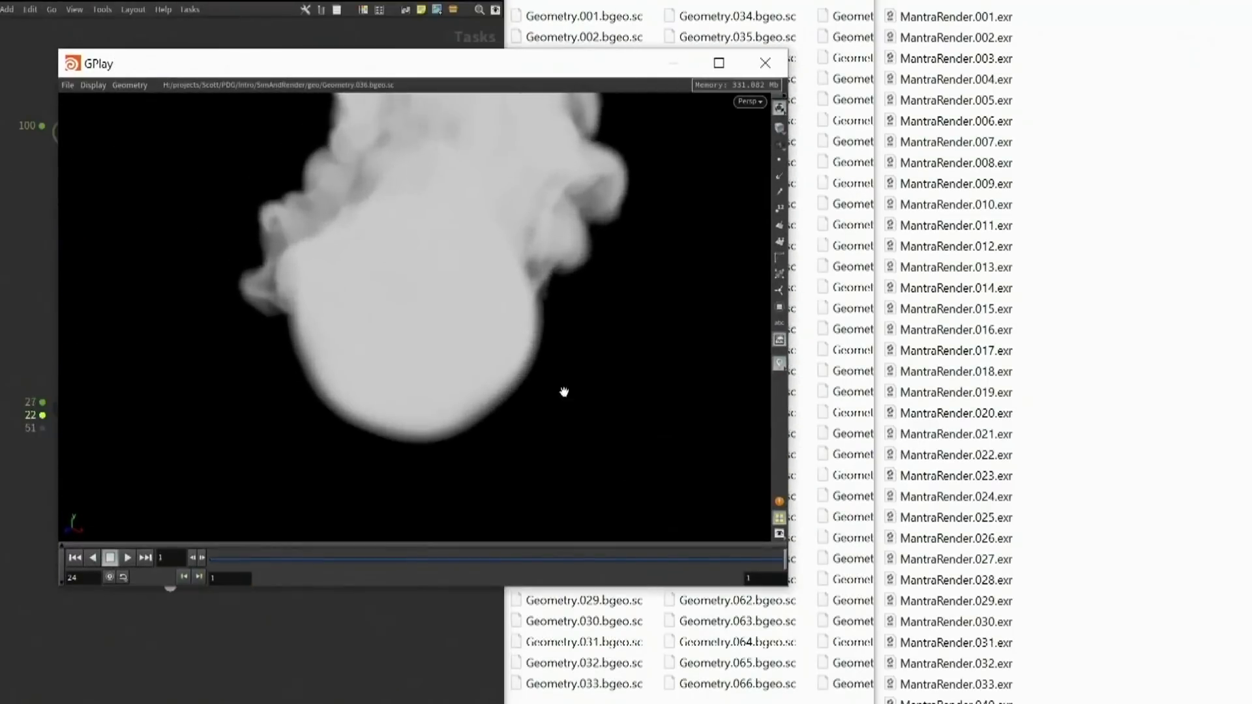
drag(461, 406, 497, 260)
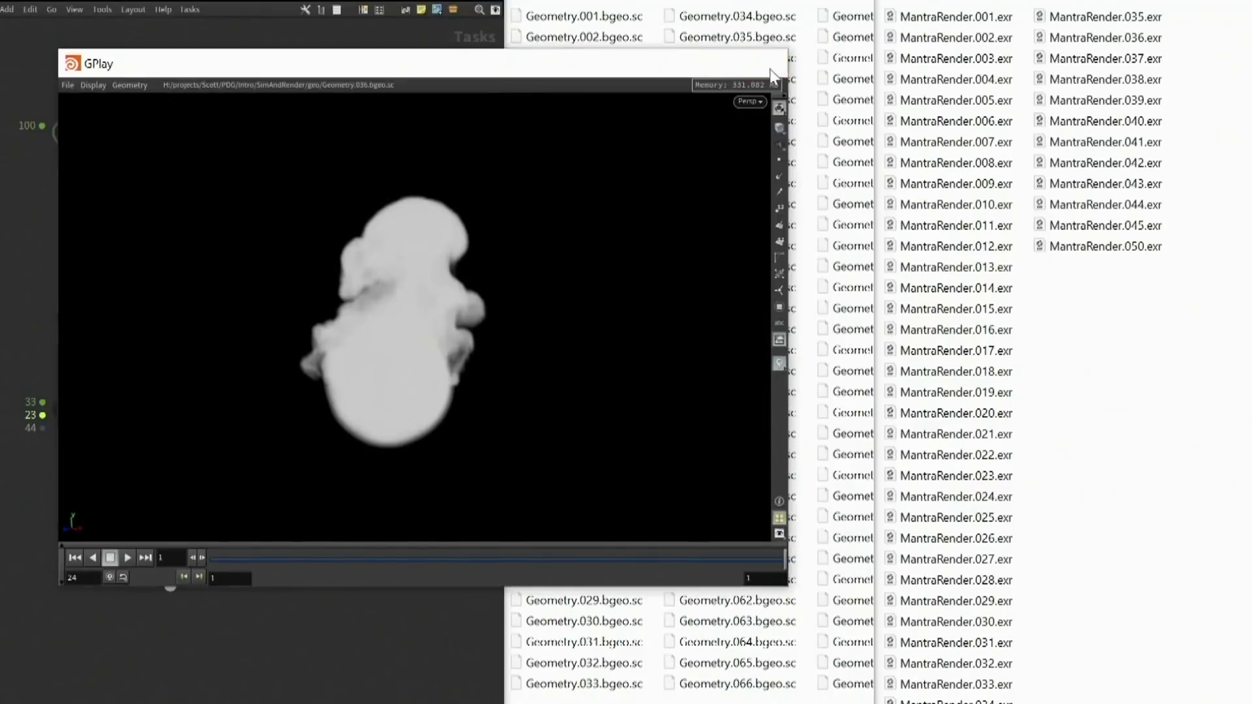
click(765, 63)
mouse_move(177, 478)
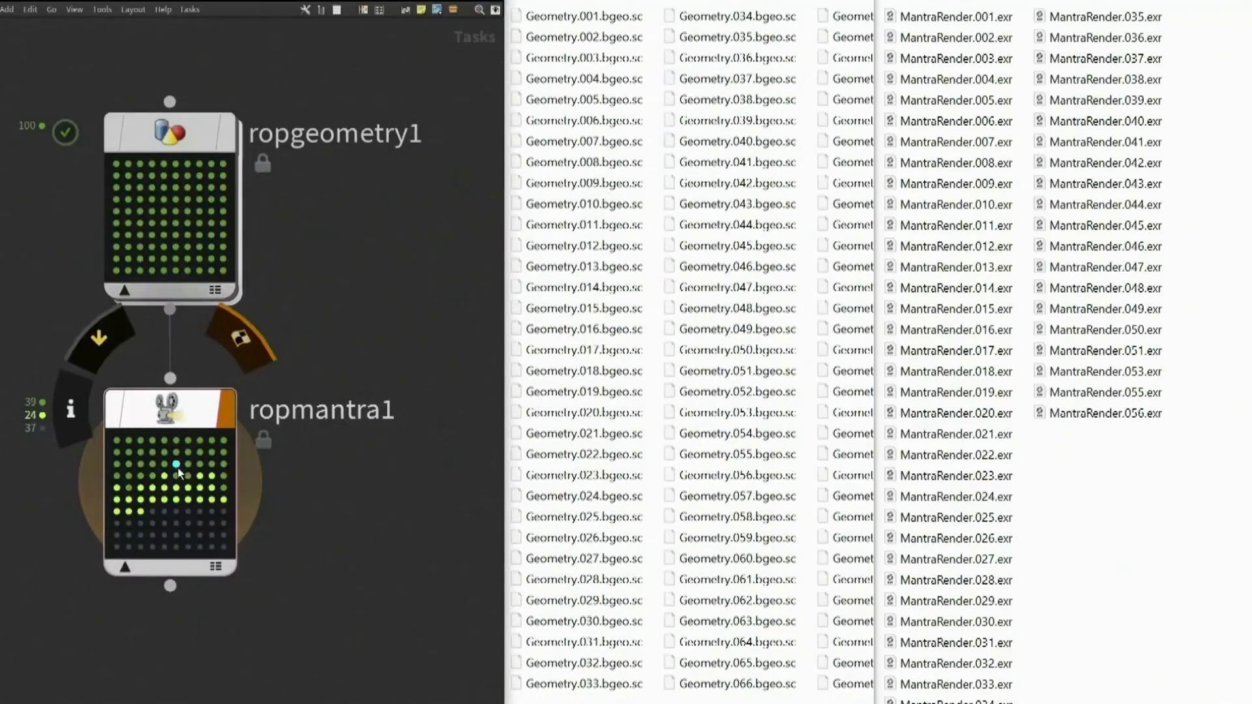
Open one of ropmantra1's work items to view its output in a separate window
click(177, 478)
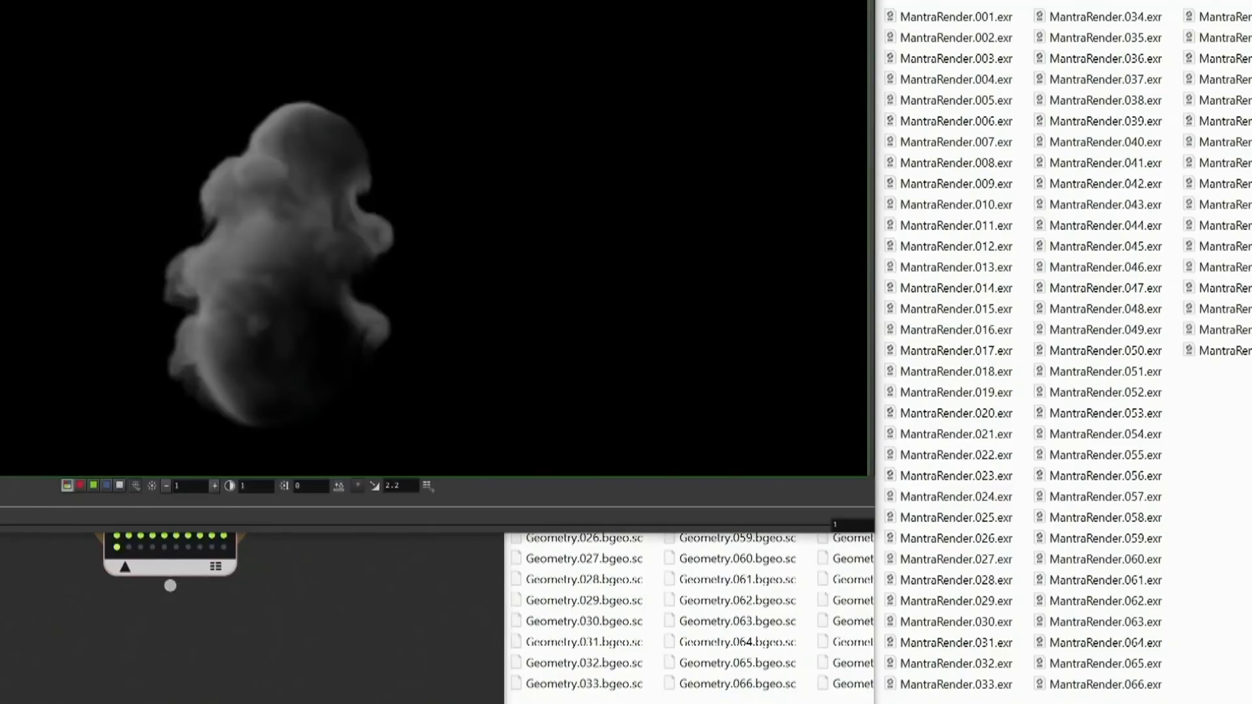
drag(243, 0, 590, 0)
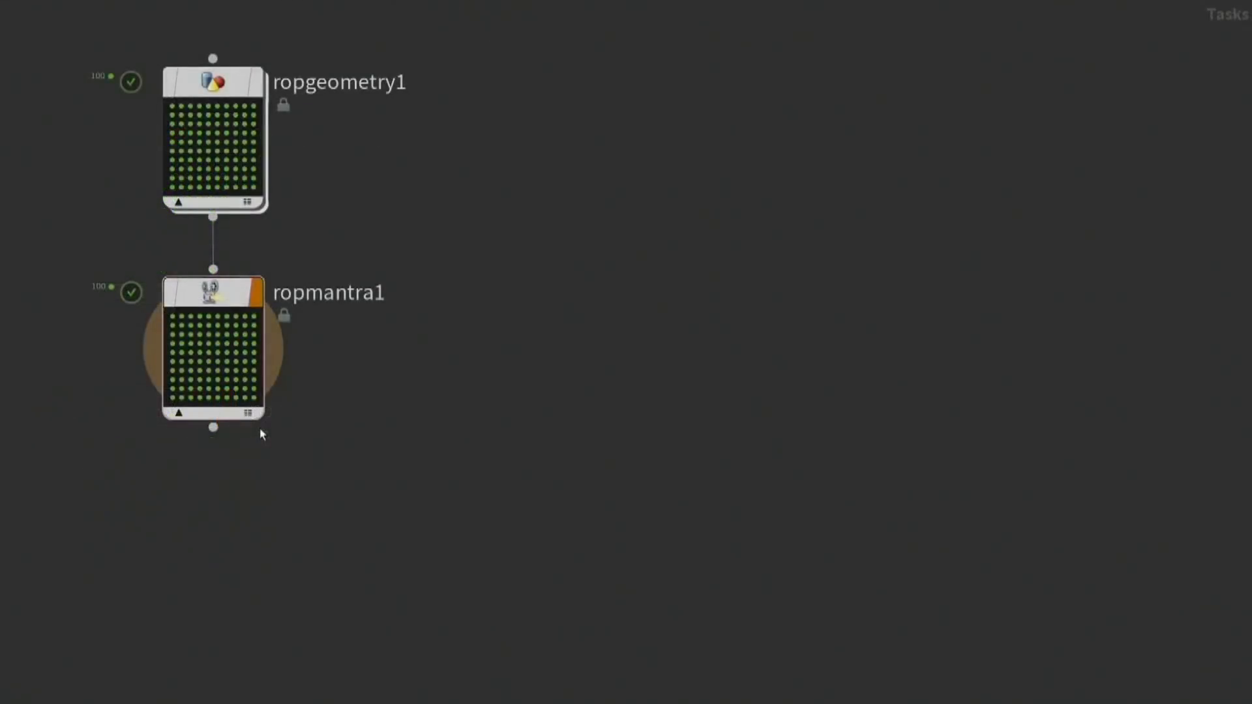
Add an FFmpeg Encode Video node connected below ropmantra1
drag(213, 428, 217, 513)
text(ff)
key(Return)
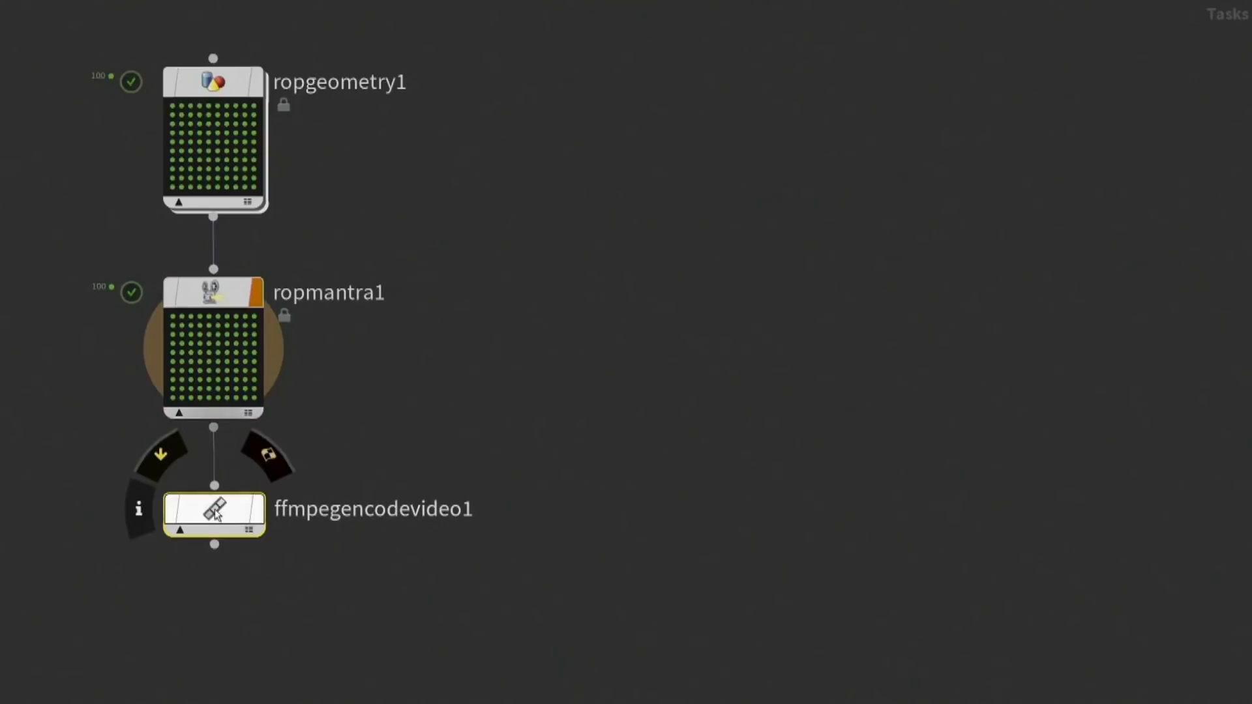
Generate ffmpegencodevideo1's work items and examine how one of them depends on the upstream render and geometry tasks
right_click(216, 514)
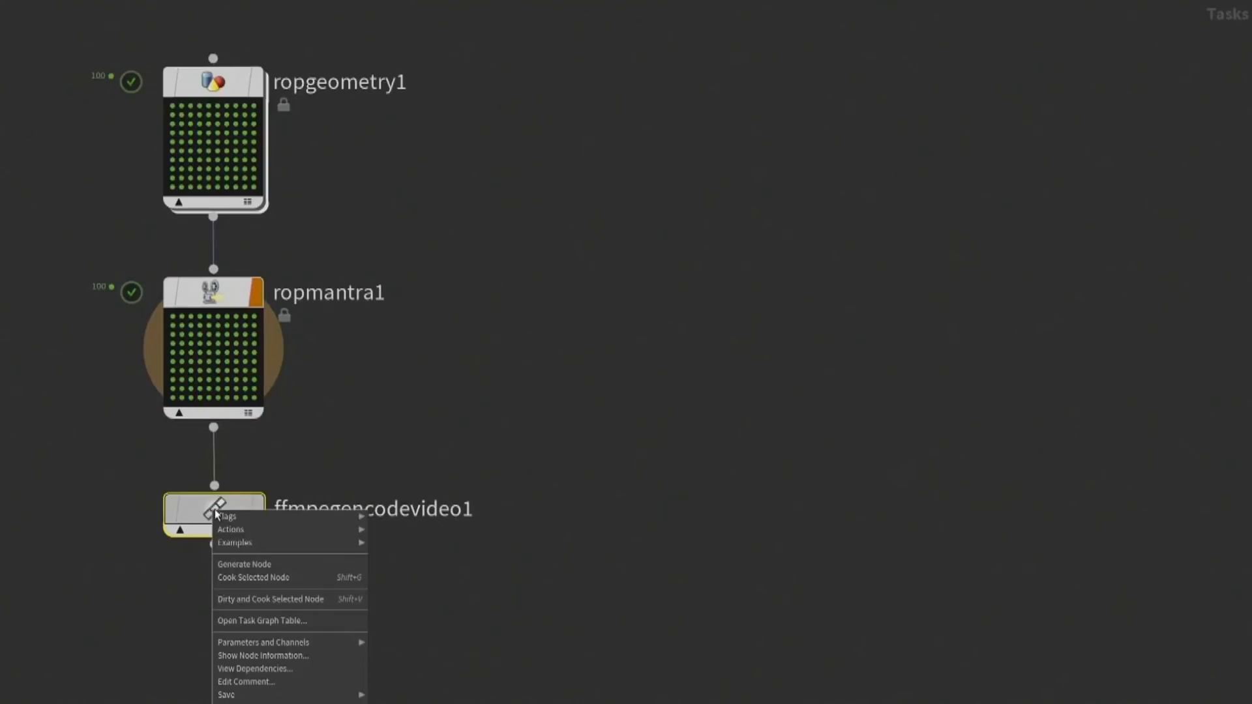
click(229, 562)
click(247, 608)
click(226, 567)
click(183, 542)
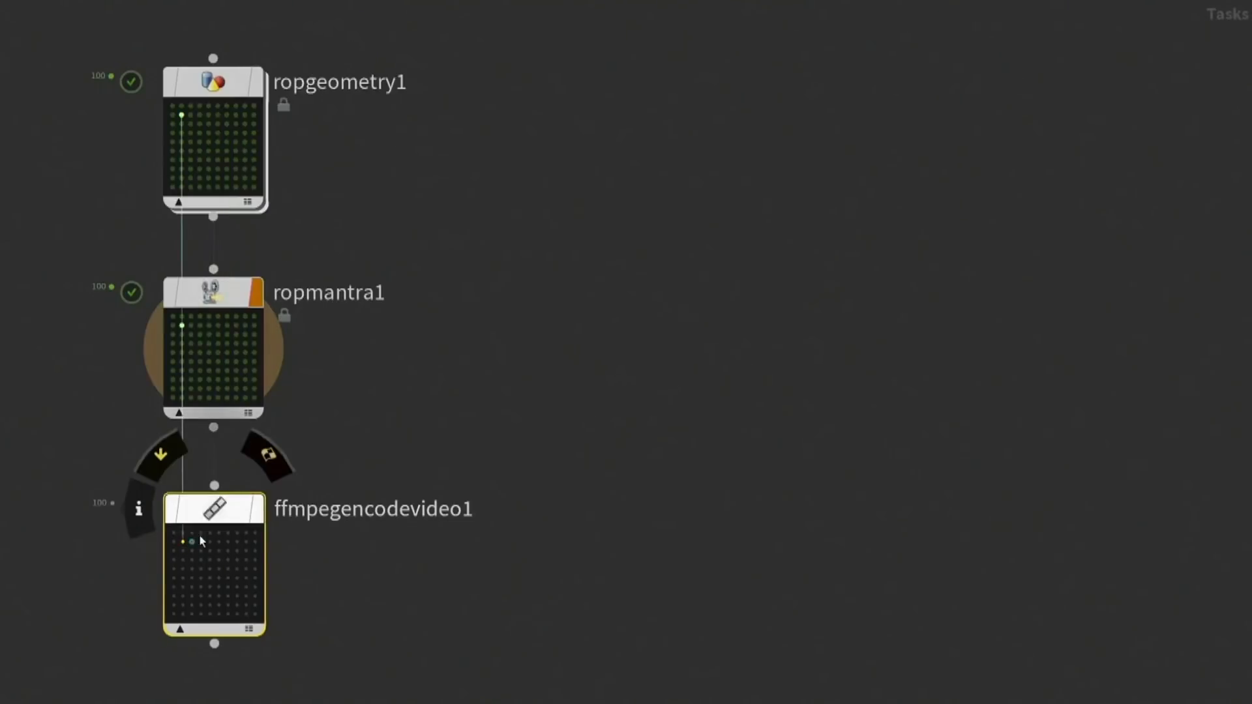
Move ffmpegencodevideo1 farther below ropmantra1 and add a Wait for All node to the network
drag(217, 513, 217, 570)
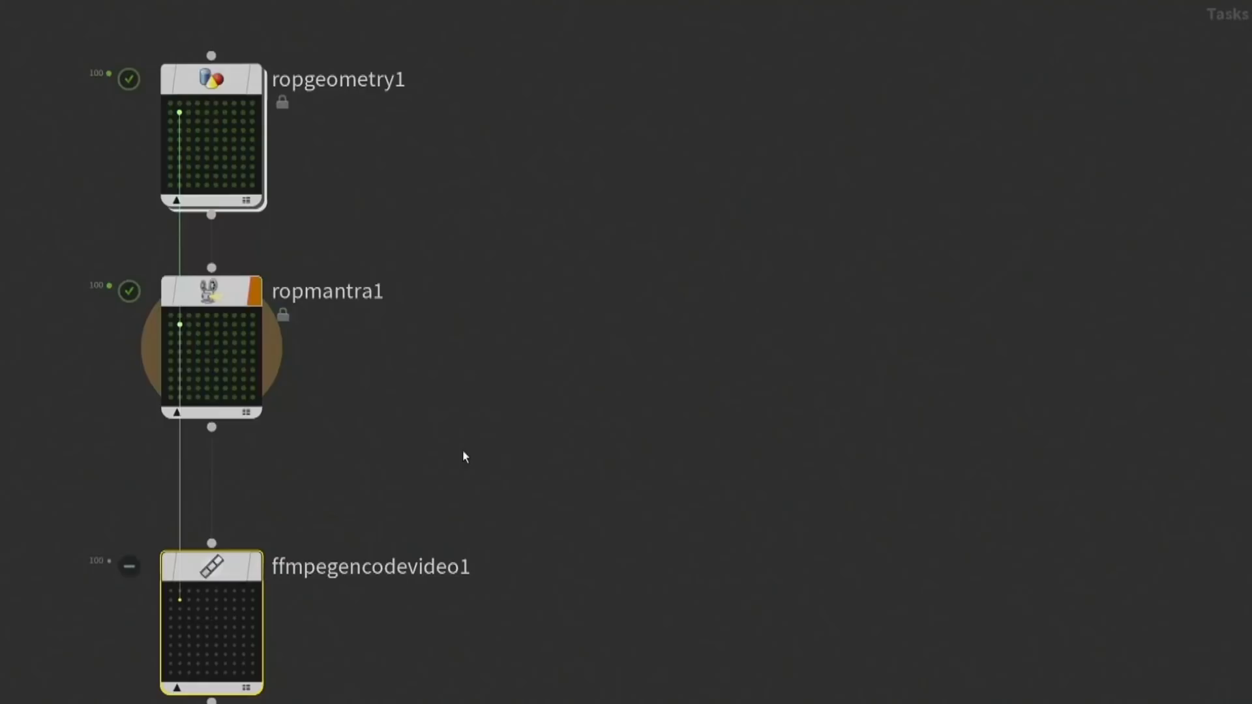
key(Tab)
text(wait)
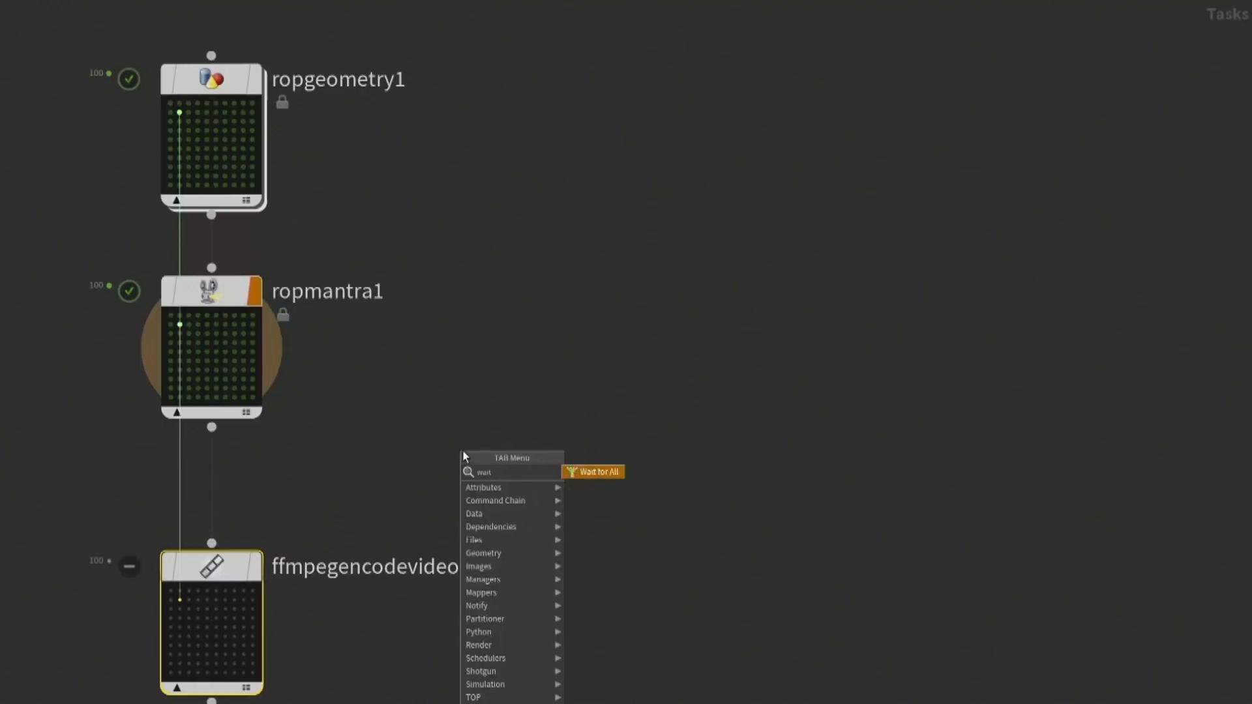
key(Return)
click(463, 455)
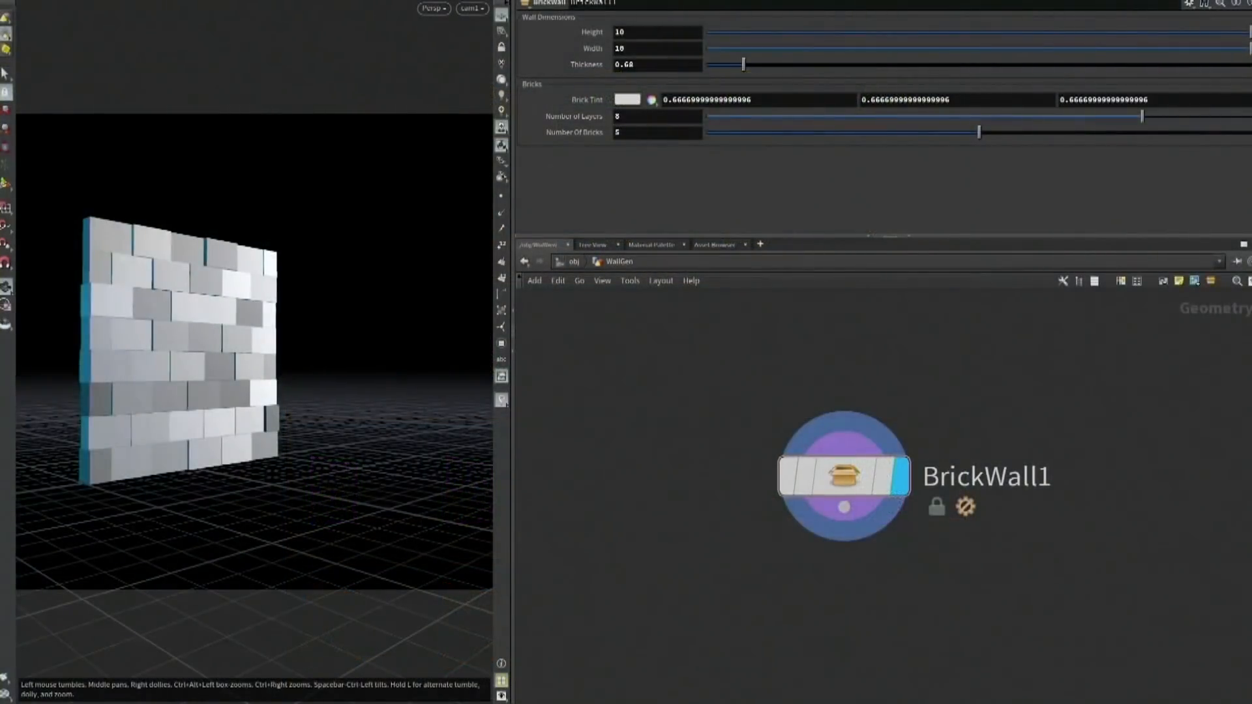
Set BrickWall1's height, width, number of layers and number of bricks to 10
drag(1221, 31, 1248, 48)
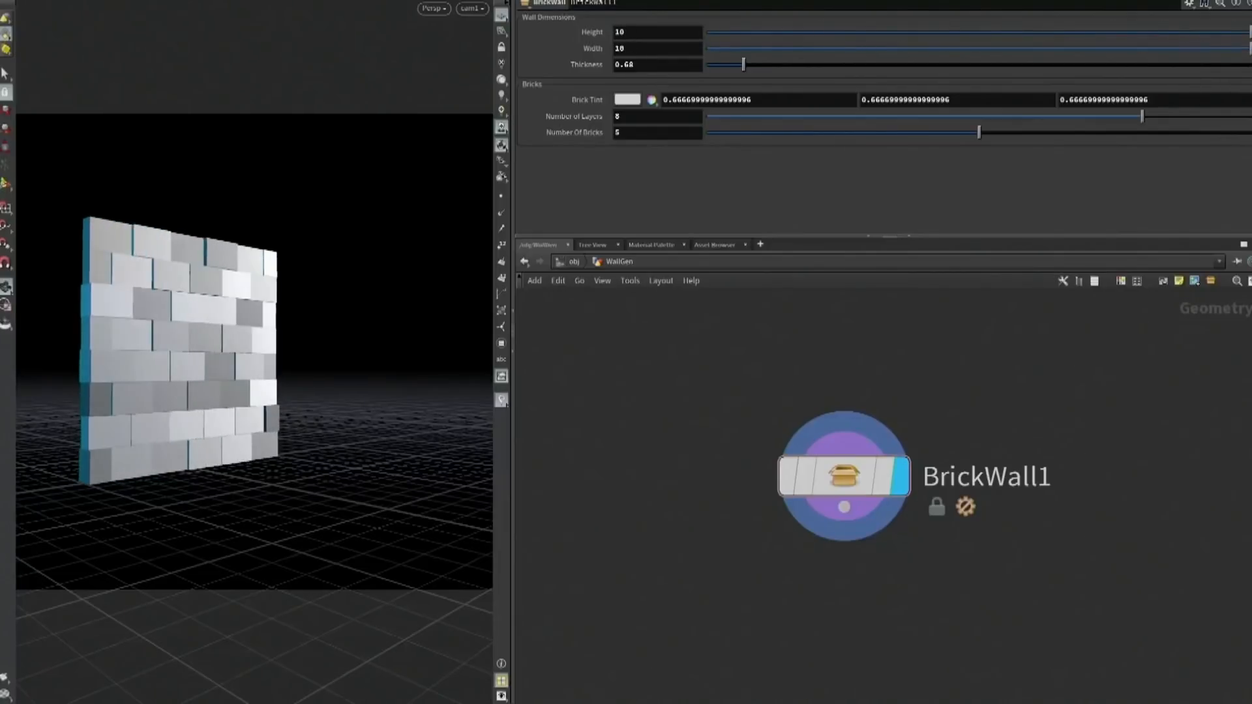
drag(1148, 116, 1249, 117)
drag(979, 133, 984, 155)
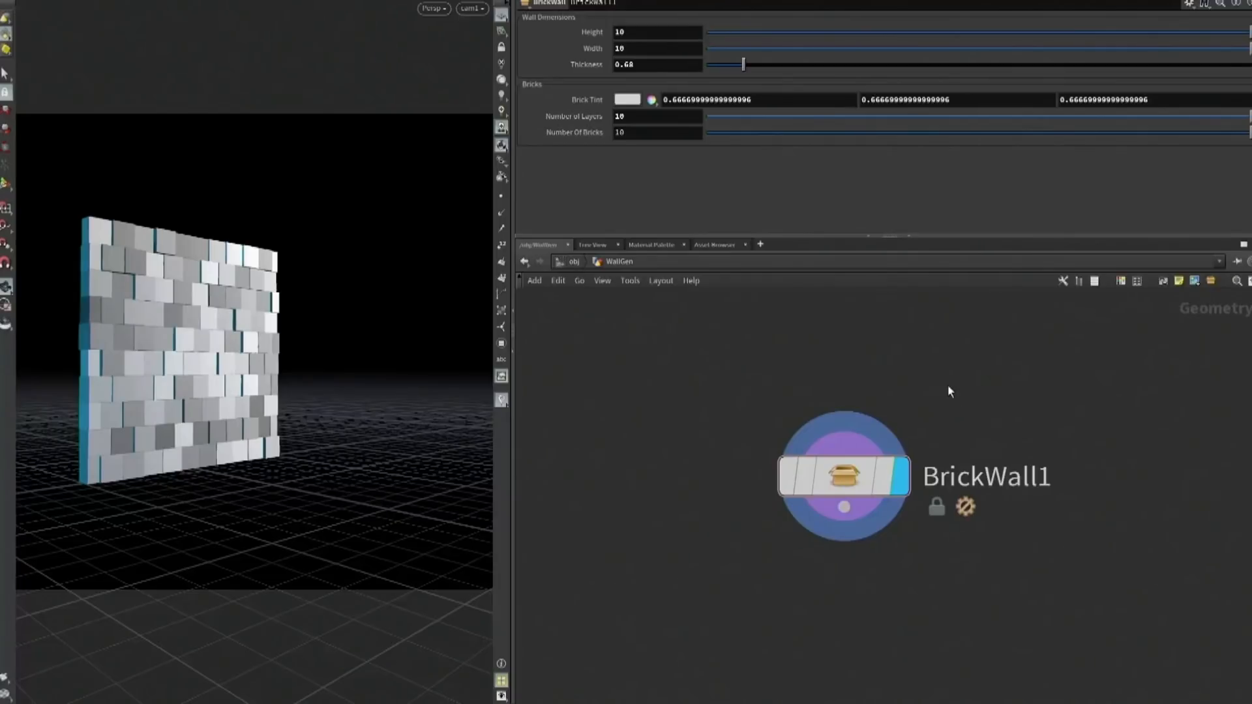
Go to the topnet1 task network and add a Wedge node
key(2)
double_click(798, 343)
key(Tab)
text(we)
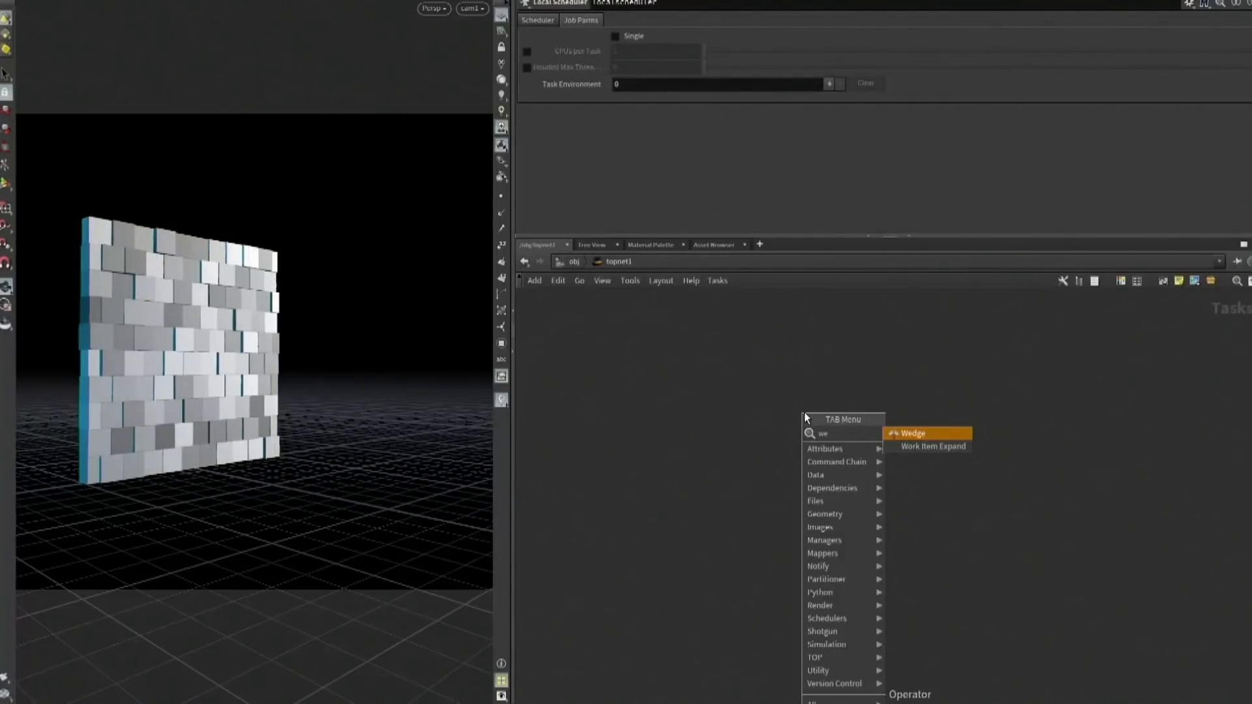
click(912, 435)
click(840, 399)
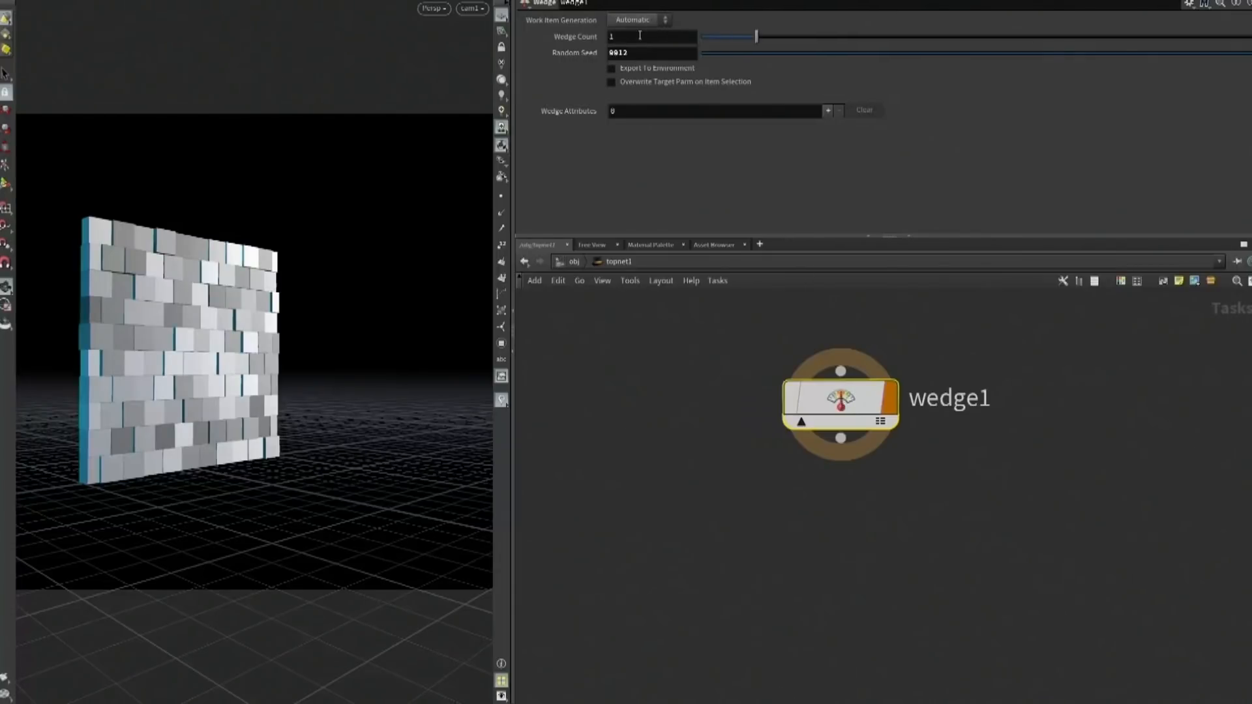
Set wedge1's wedge count to 5 and add a wedge attribute named Height
drag(760, 38, 979, 38)
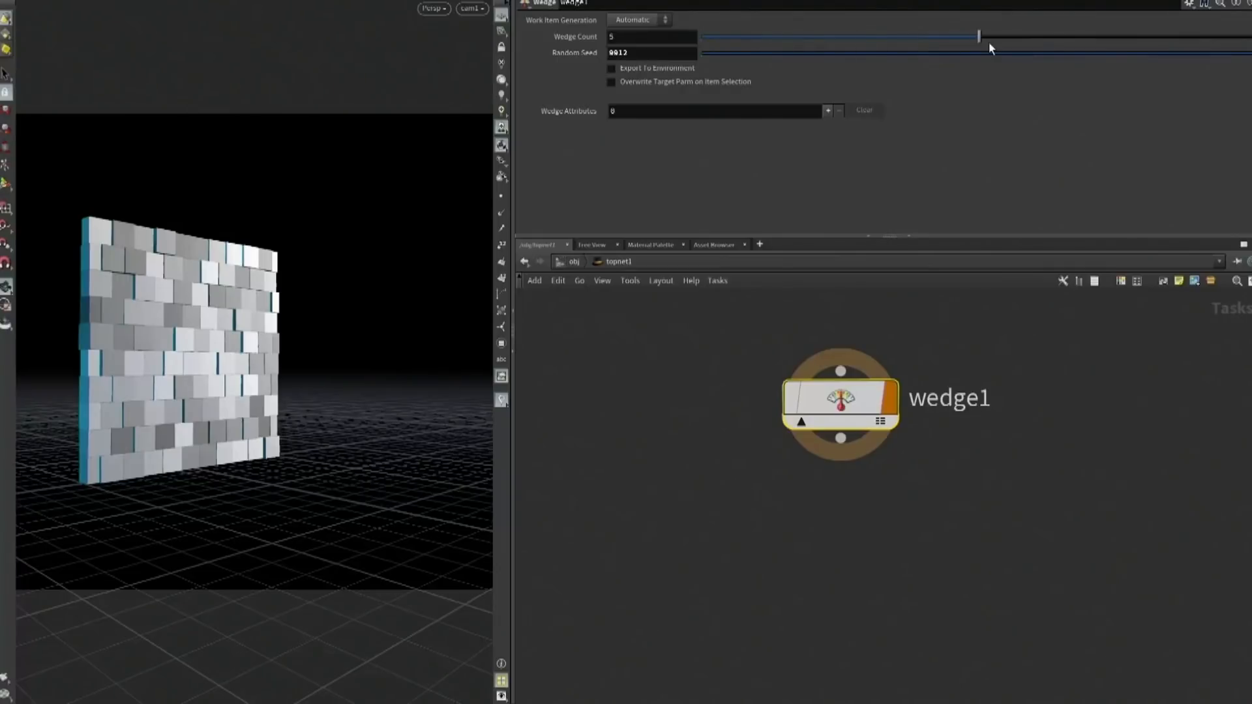
mouse_move(837, 422)
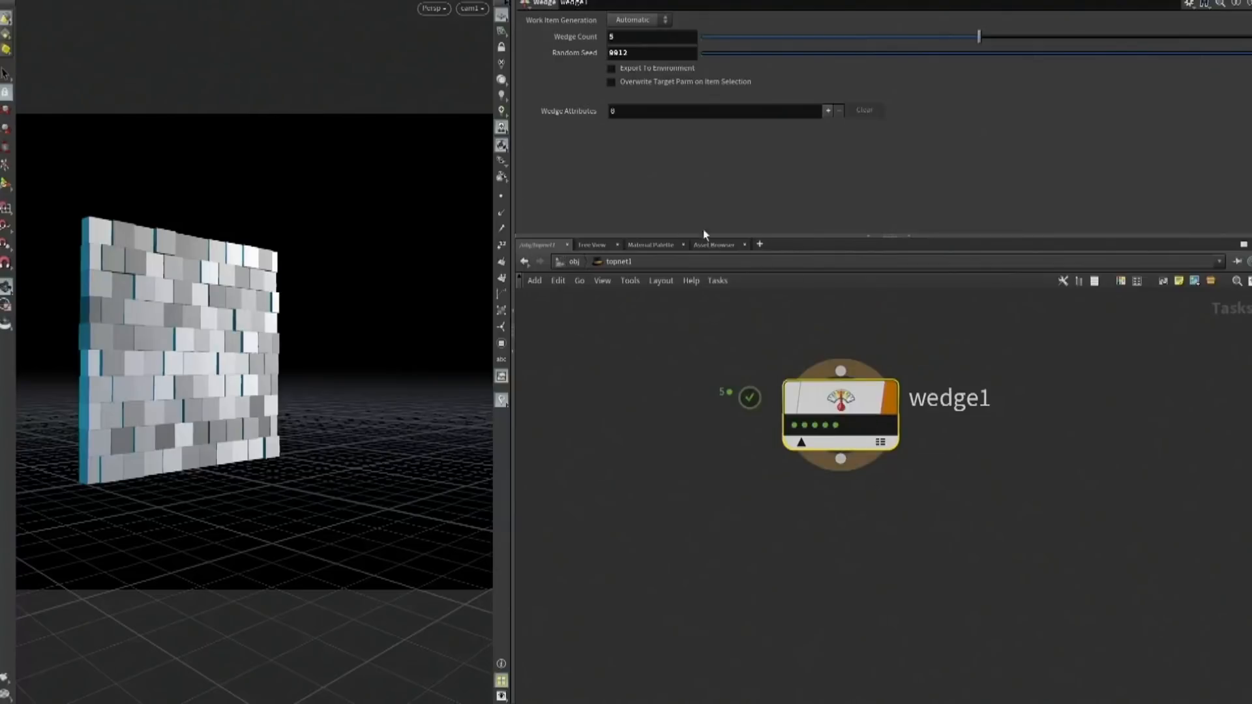
click(827, 111)
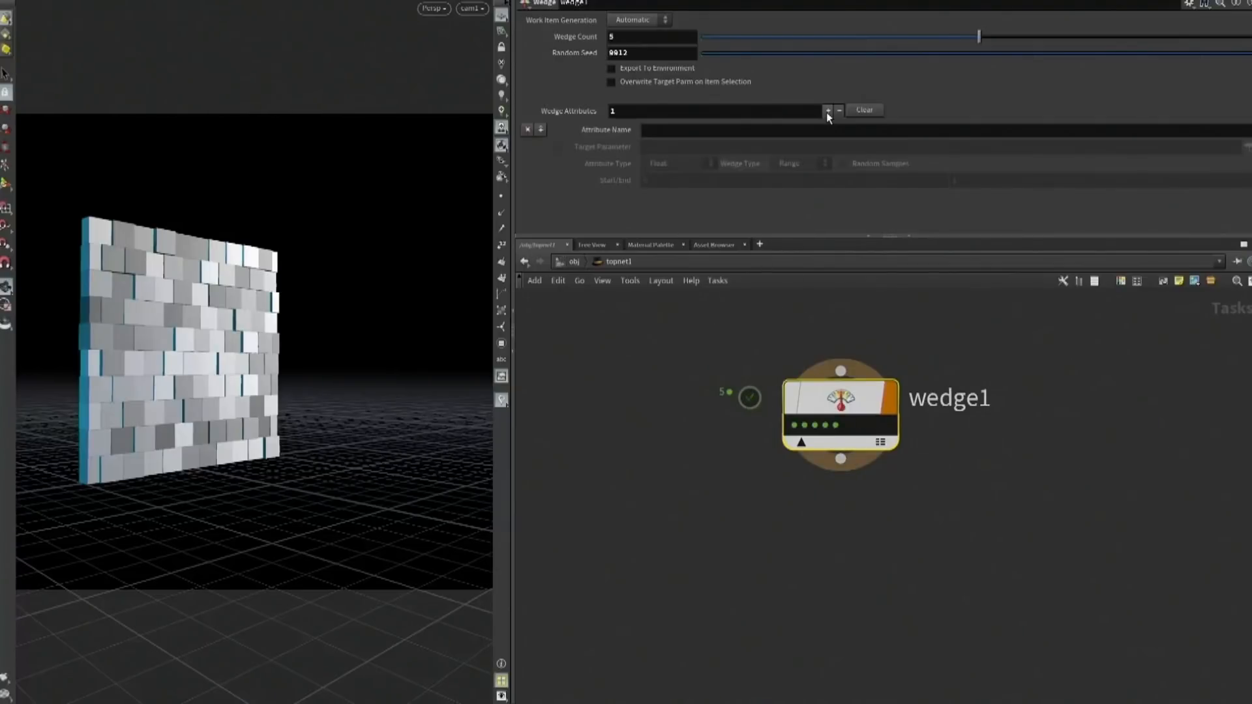
click(704, 126)
text(Height)
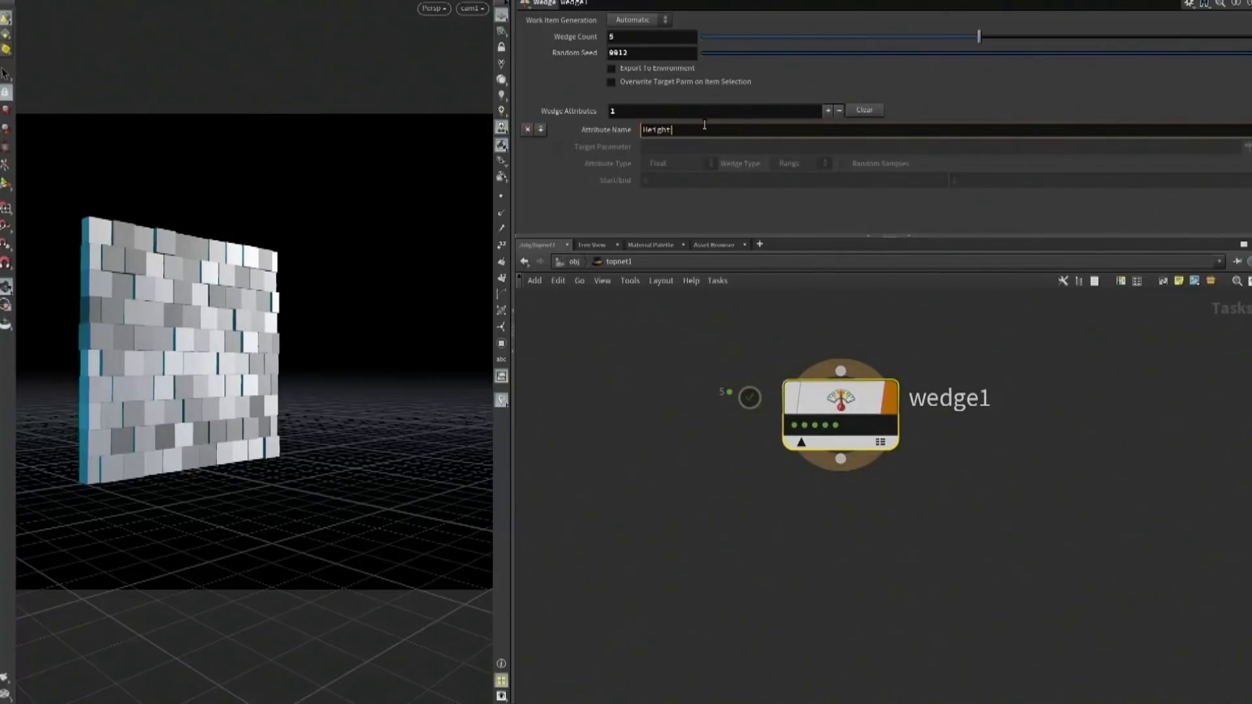
key(Return)
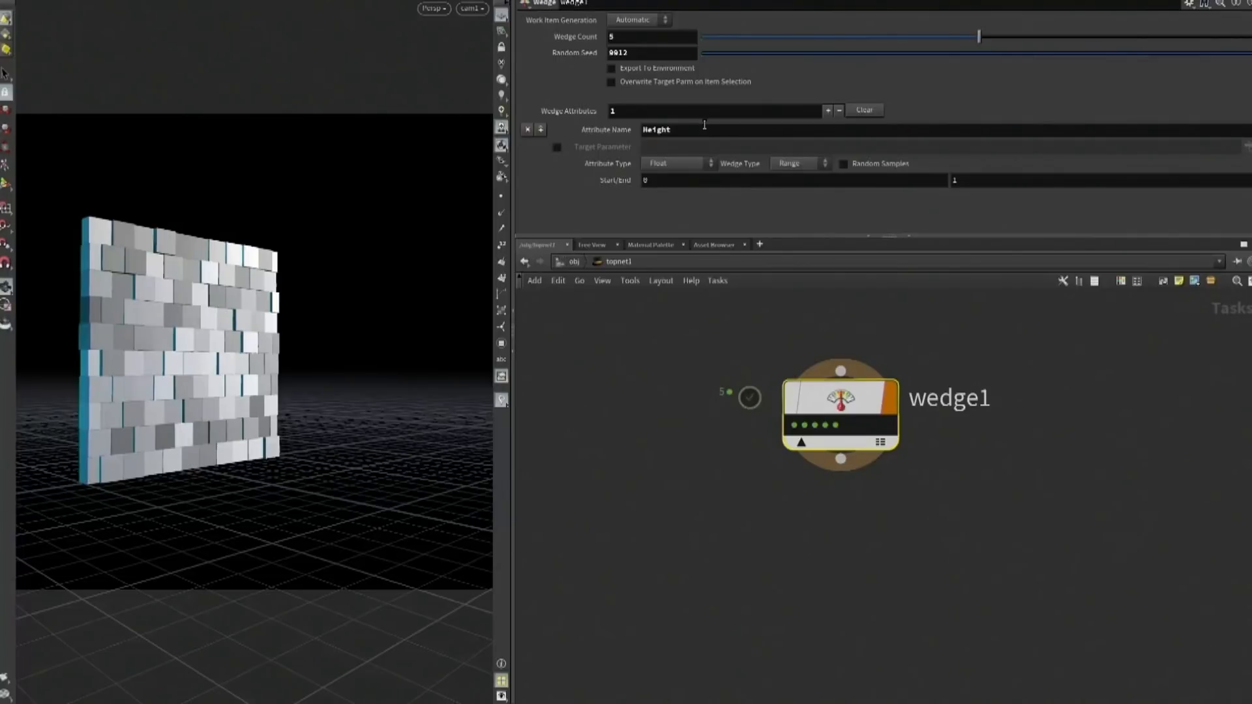
Set the Height attribute's range to start at 2 and end at 10
double_click(922, 181)
text(2)
key(Tab)
text(10)
key(Return)
Enable the Height attribute's target parameter and choose BrickWall1's height, /obj/WallGen/BrickWall1/height
click(556, 147)
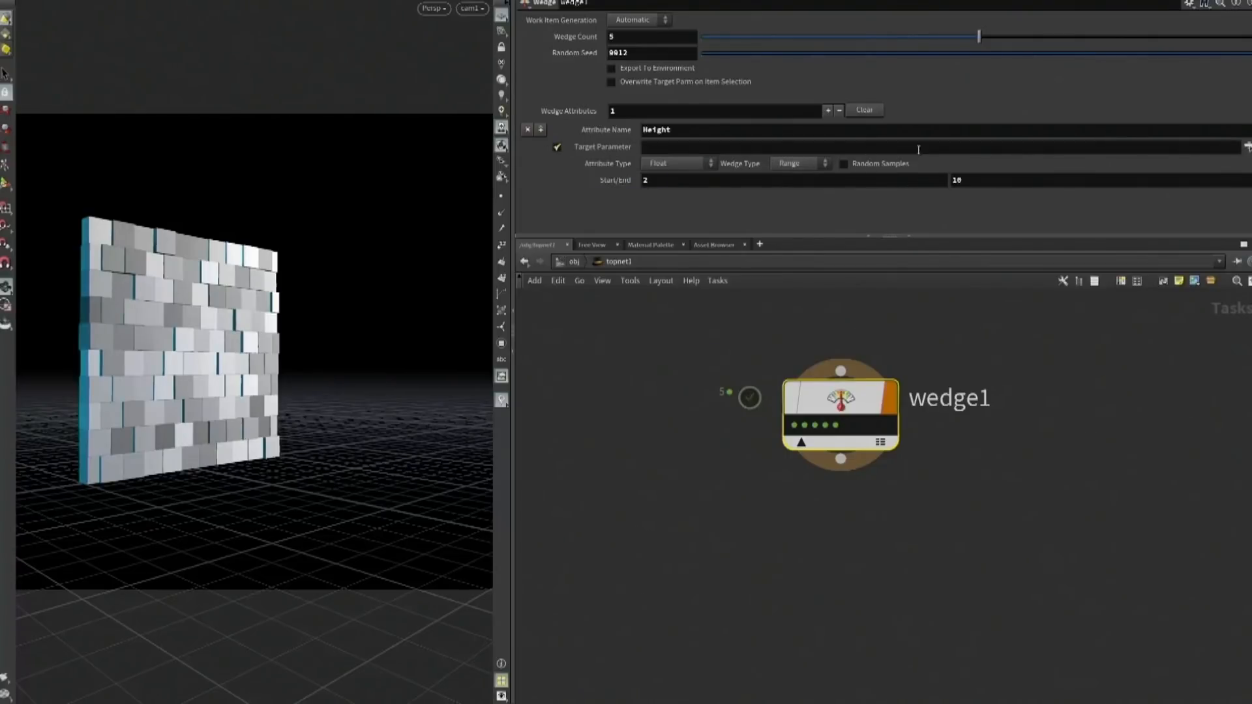
click(1245, 147)
click(891, 170)
click(903, 194)
click(914, 205)
scroll(916, 215, down, 5)
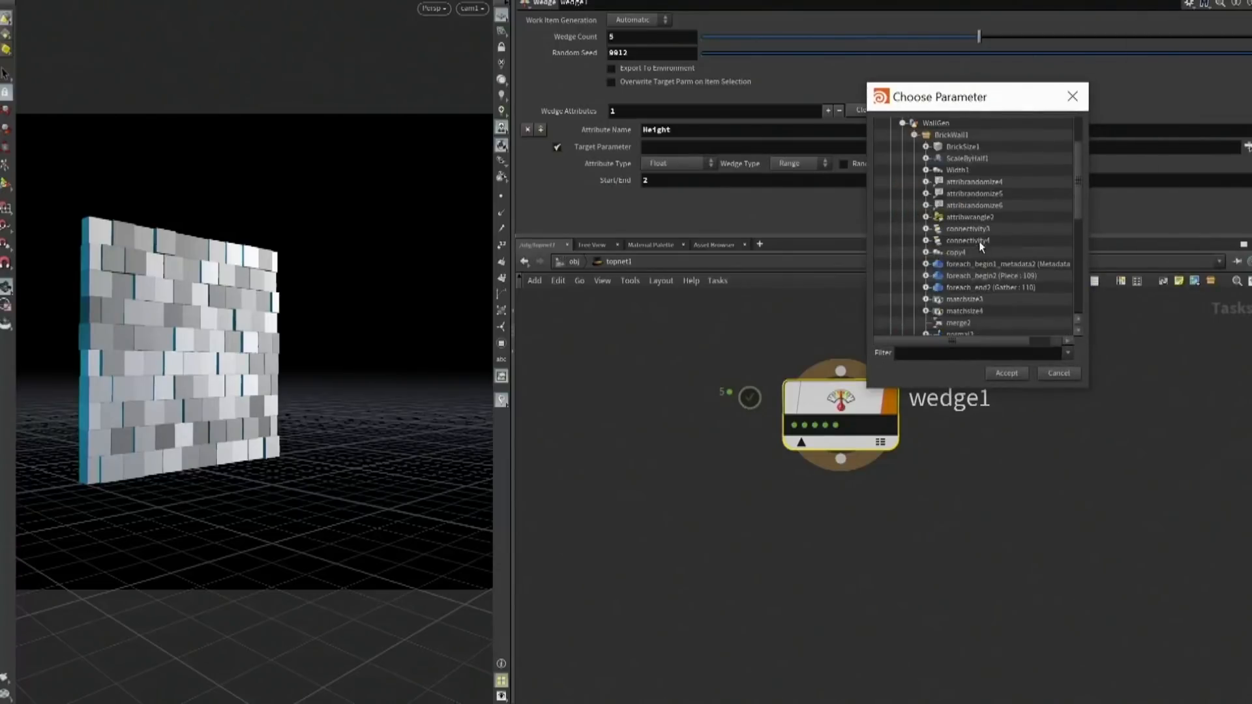
click(926, 298)
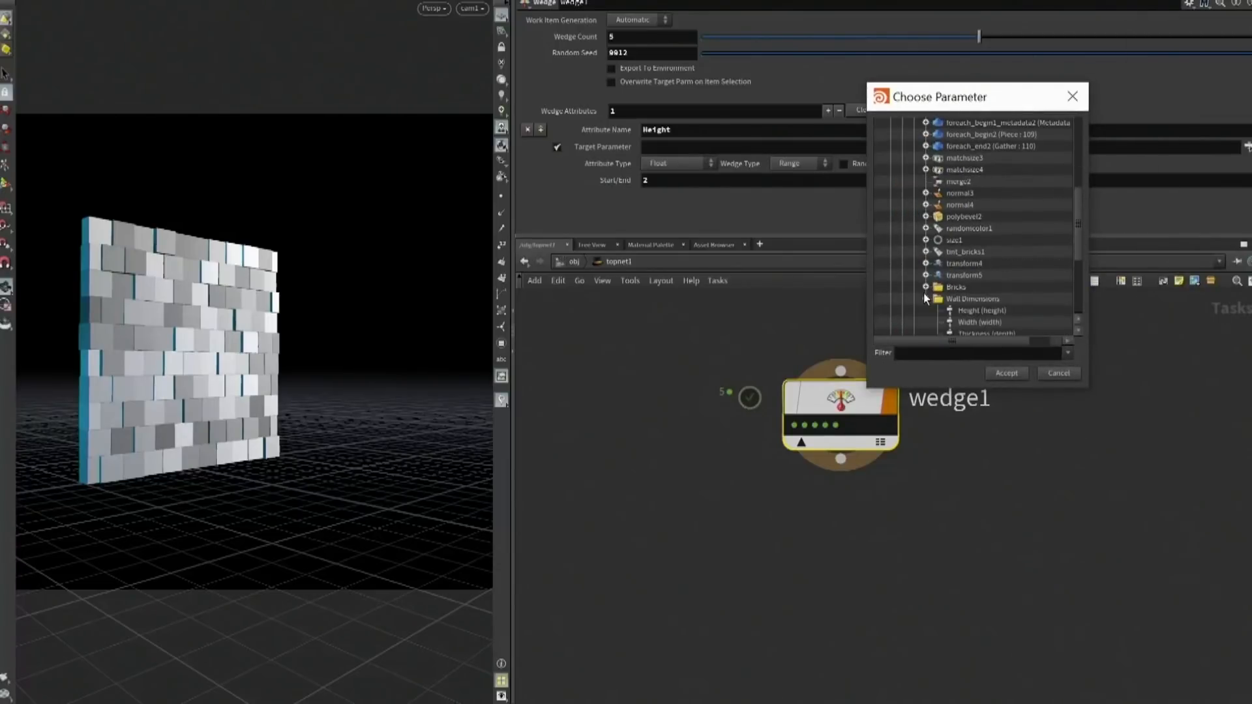
click(981, 310)
click(1009, 374)
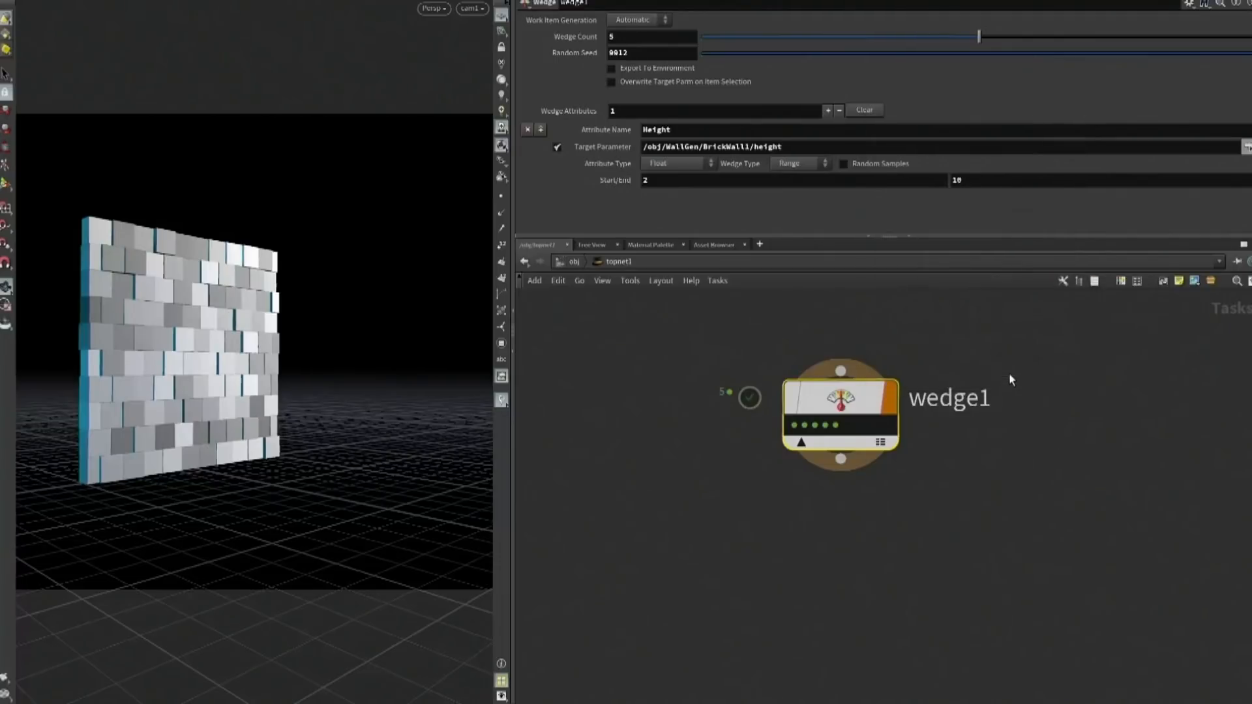
Enable overwriting the target parm on item selection and select wedge1's work items one by one to preview the wall heights
mouse_move(794, 427)
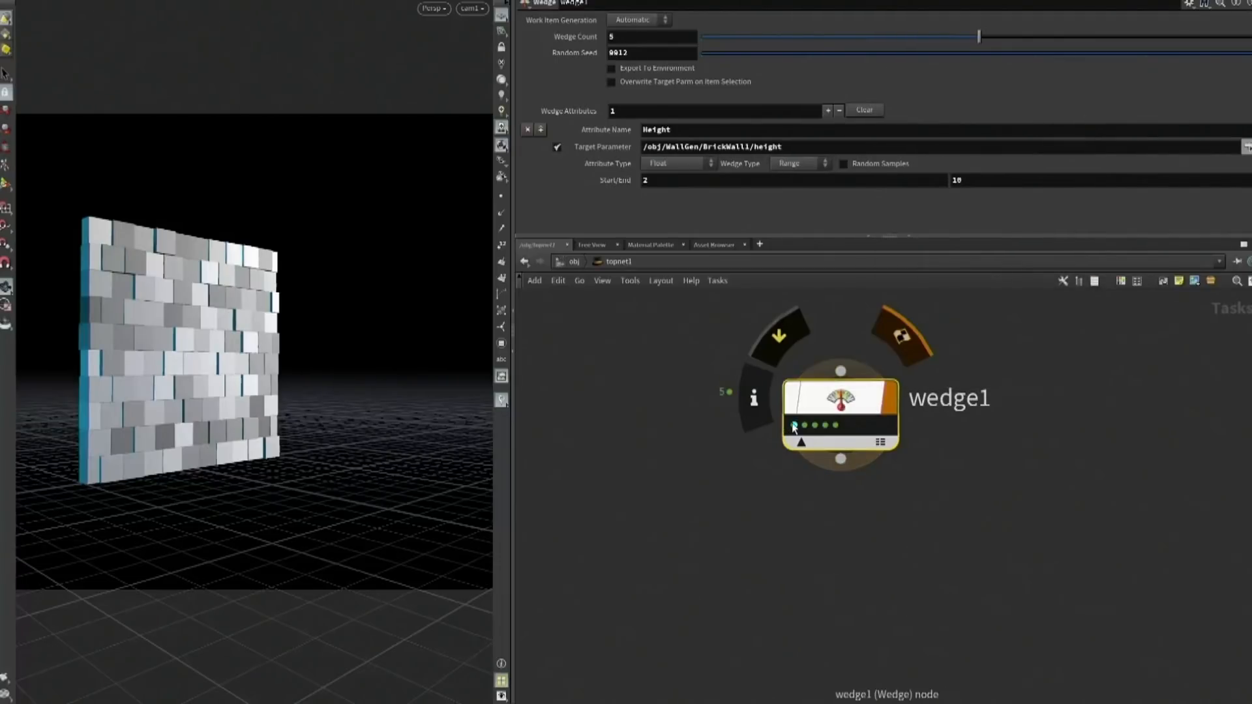
click(794, 427)
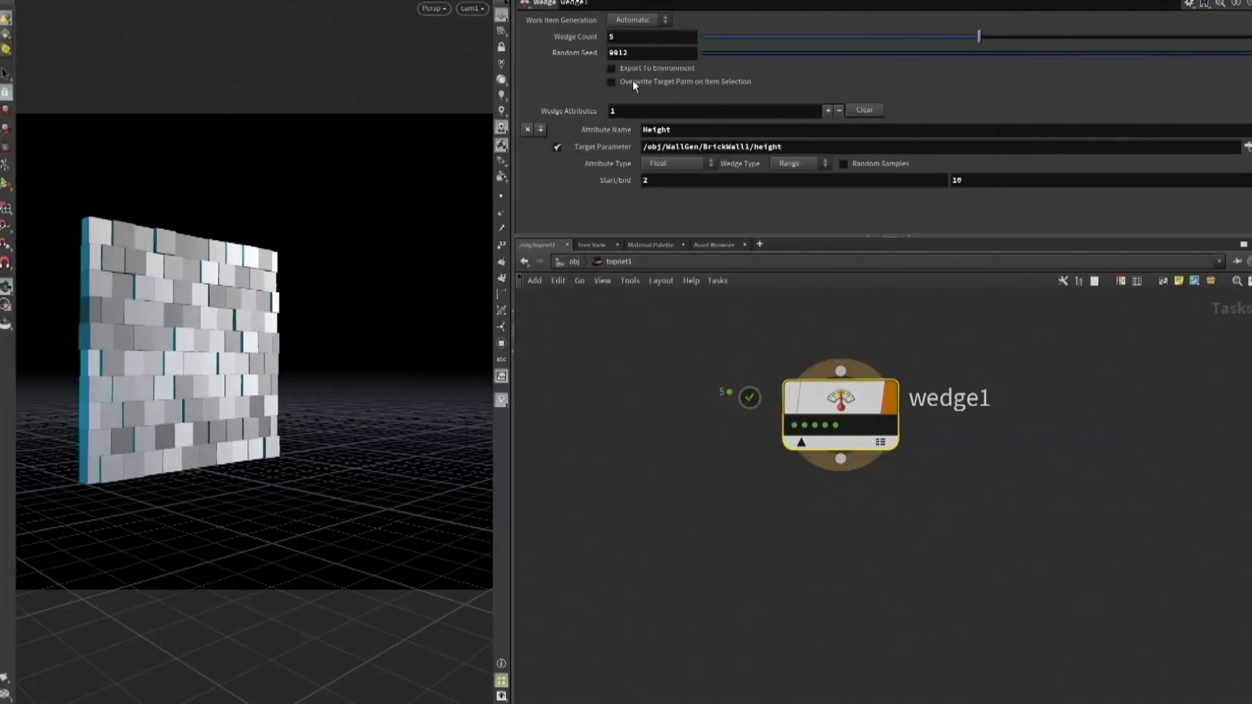
click(611, 82)
click(794, 426)
click(804, 425)
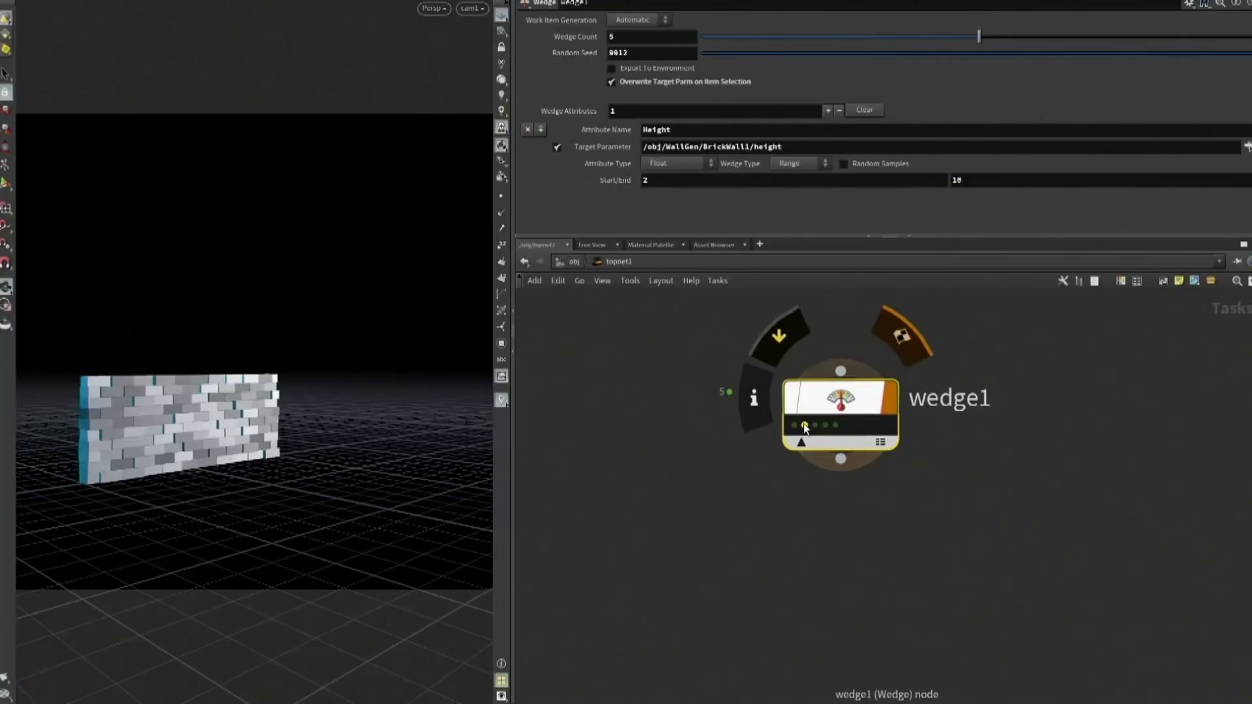
click(815, 425)
click(825, 425)
click(836, 425)
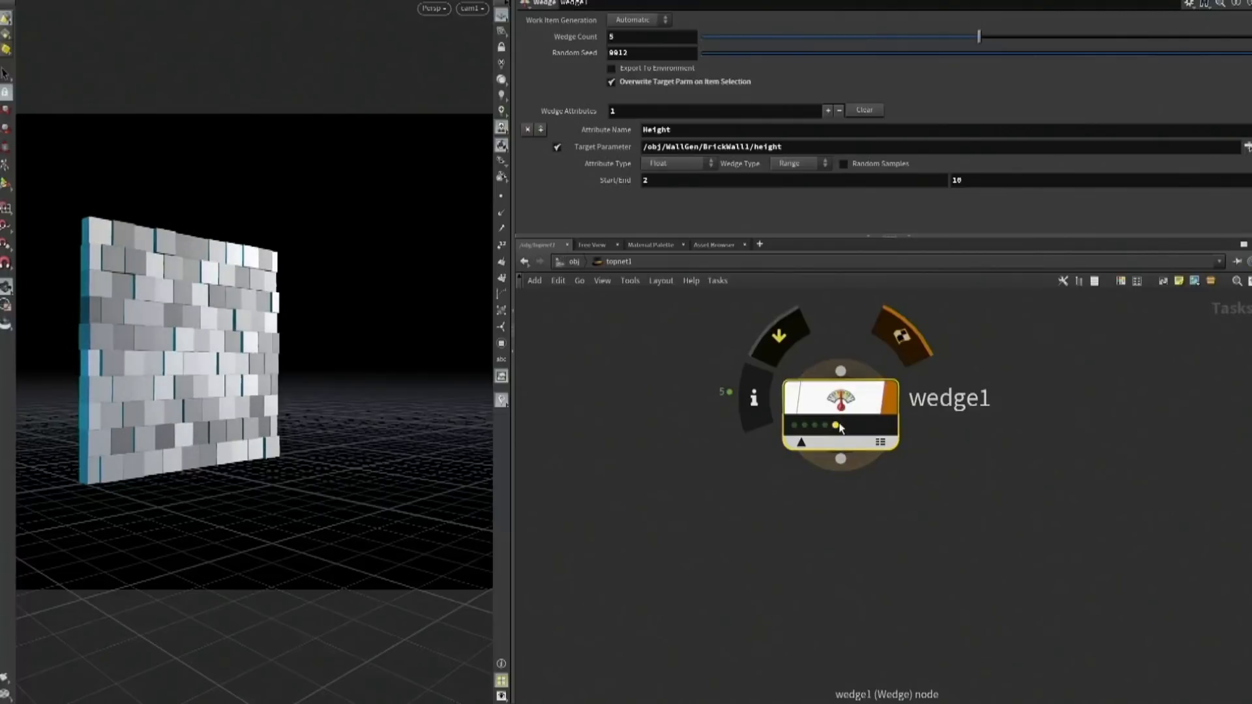
Add a second wedge attribute named Width to wedge1 with a range from 3 to 12
click(540, 129)
click(663, 129)
text(Wid)
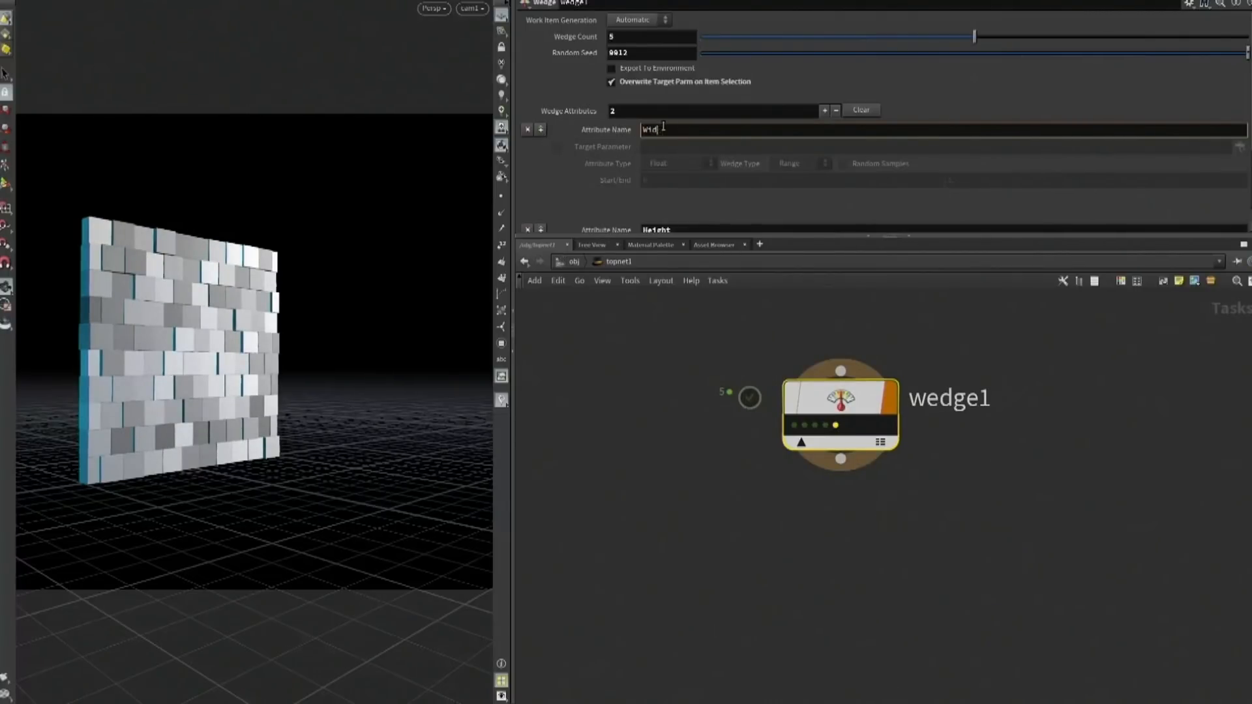
text(th)
key(Return)
scroll(774, 95, down, 4)
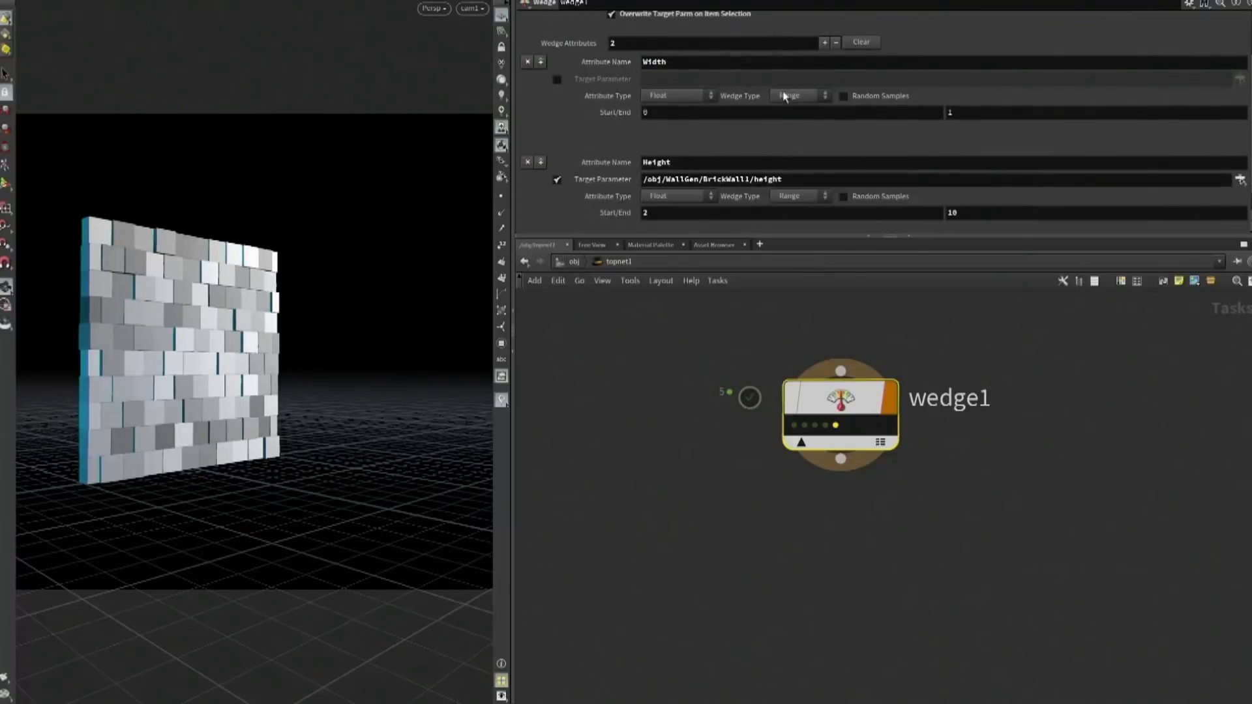
drag(662, 112, 618, 113)
text(3)
key(Tab)
text(12)
key(Return)
Enable the Width attribute's target parameter and set it to /obj/WallGen/BrickWall1/width, reusing the Height attribute's path
drag(823, 181, 615, 182)
key(ctrl+c)
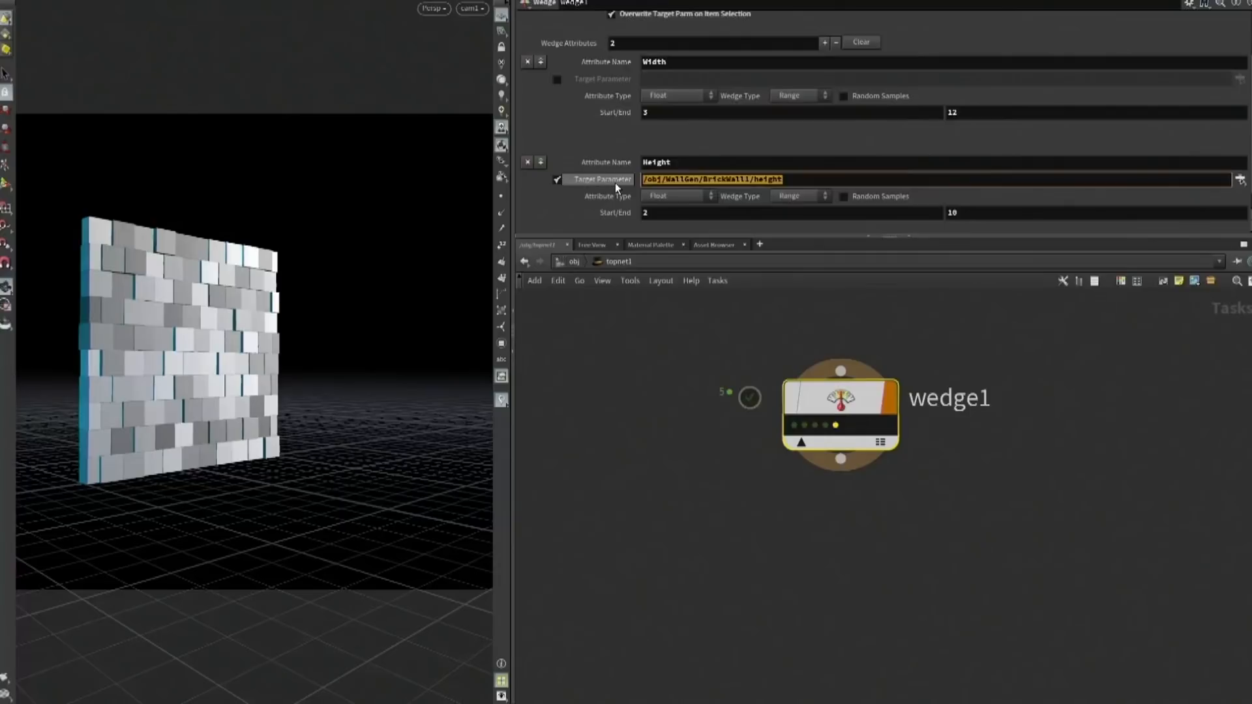
click(556, 79)
click(653, 78)
key(ctrl+v)
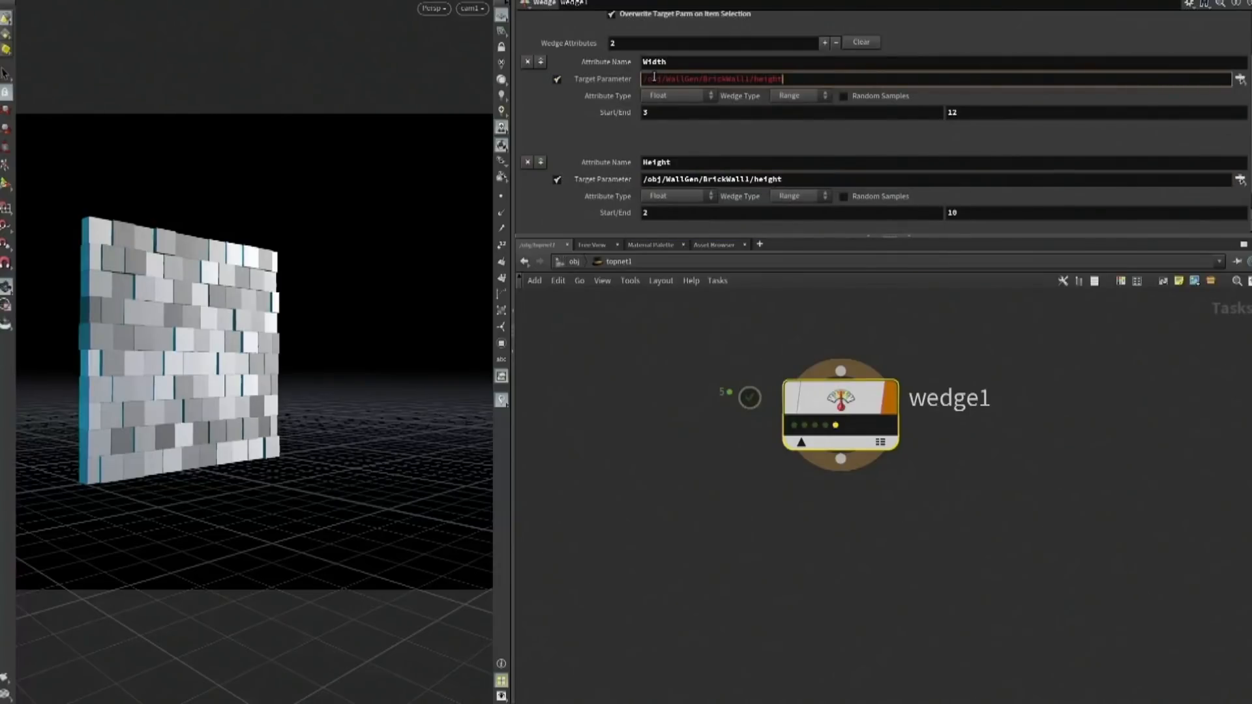
key(BackSpace)
key(BackSpace)
key(BackSpace)
key(BackSpace)
key(BackSpace)
key(BackSpace)
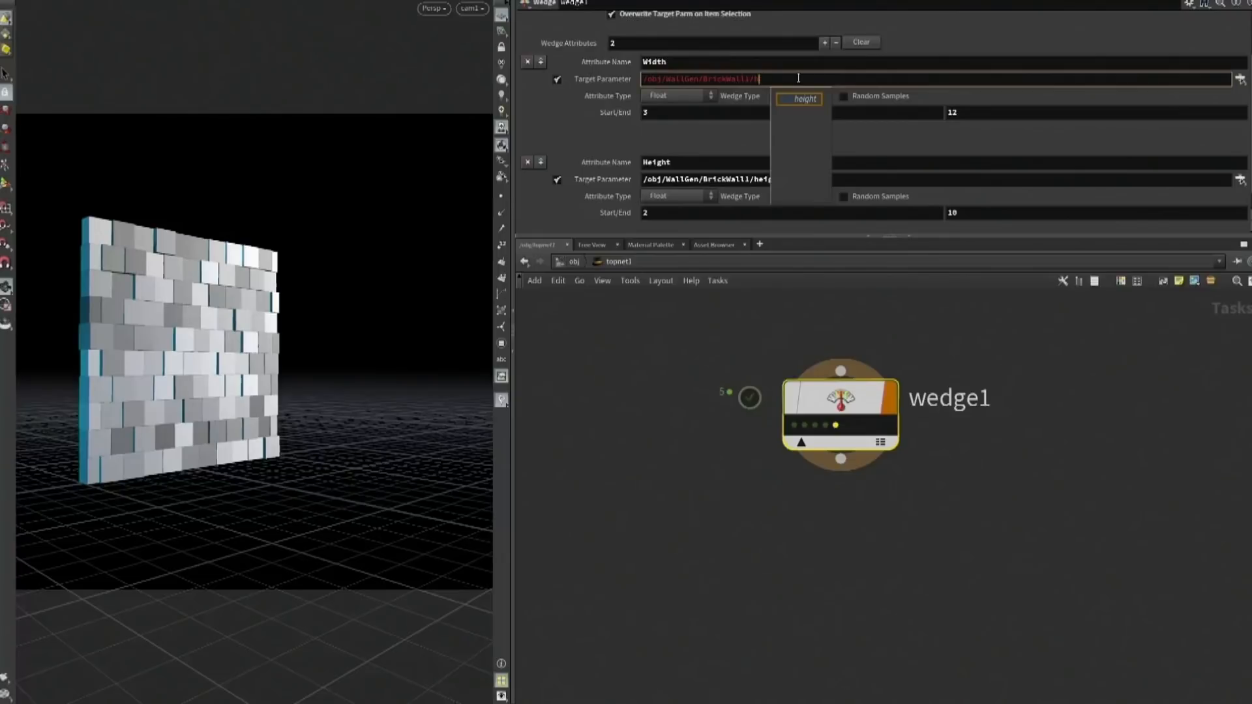
text(wid)
key(Return)
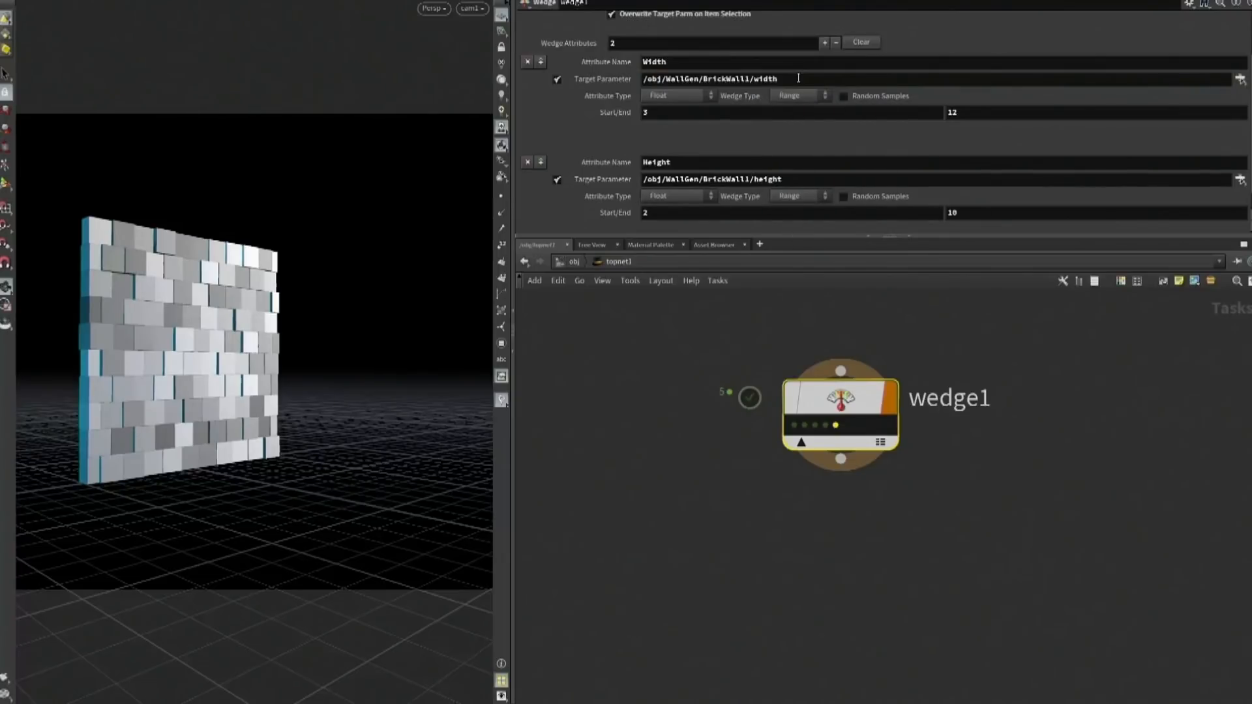
Select several of wedge1's work items to preview the combined width and height variations of the wall
click(795, 425)
click(806, 426)
click(824, 426)
click(835, 425)
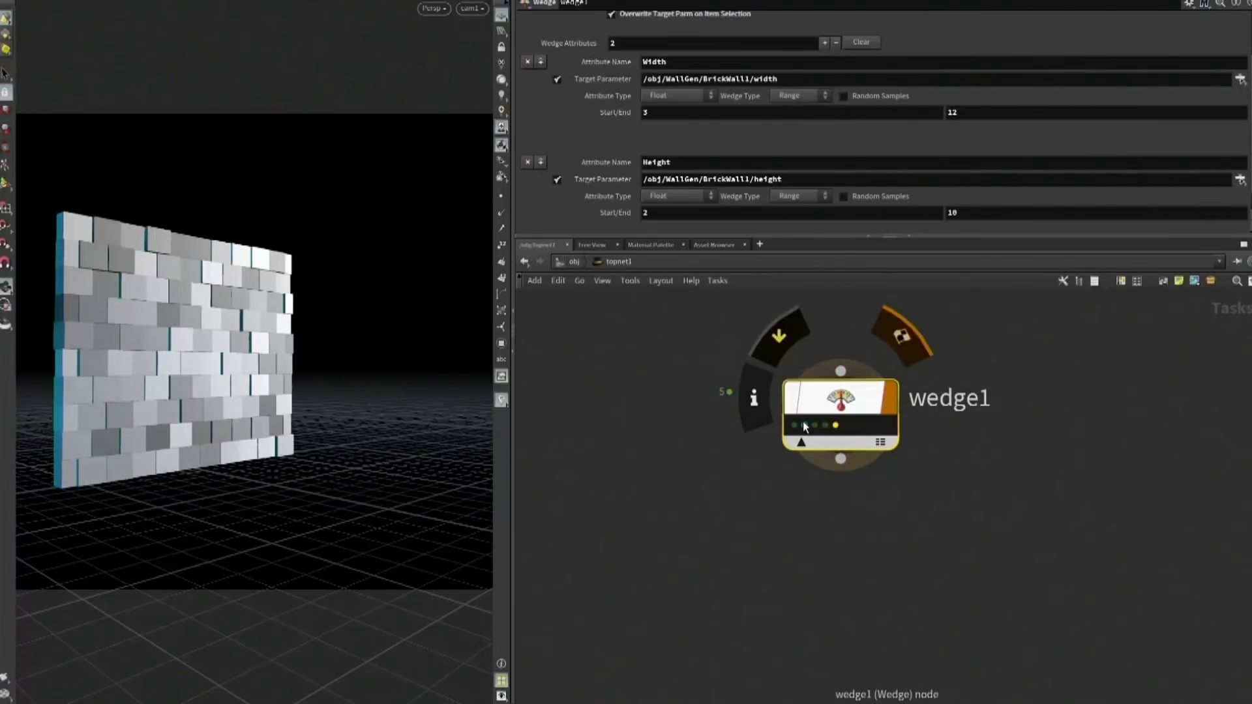
click(805, 426)
click(835, 426)
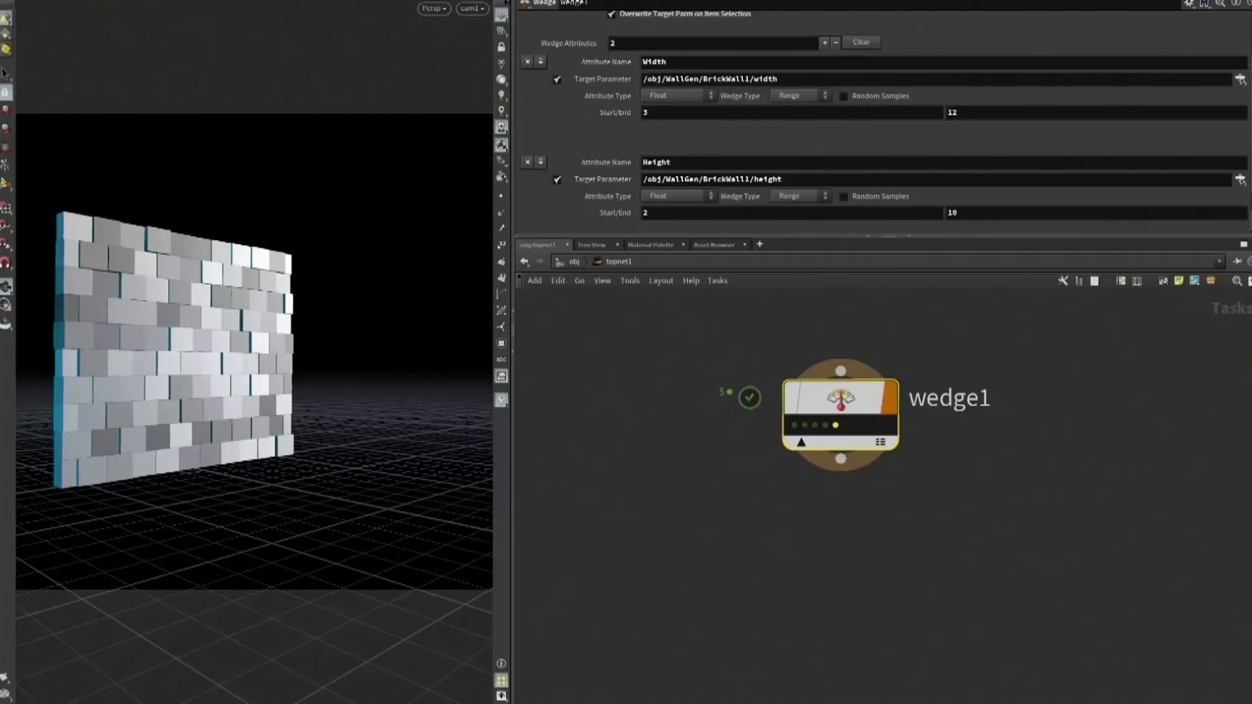
Add a second Wedge node connected below wedge1
scroll(774, 398, up, 1)
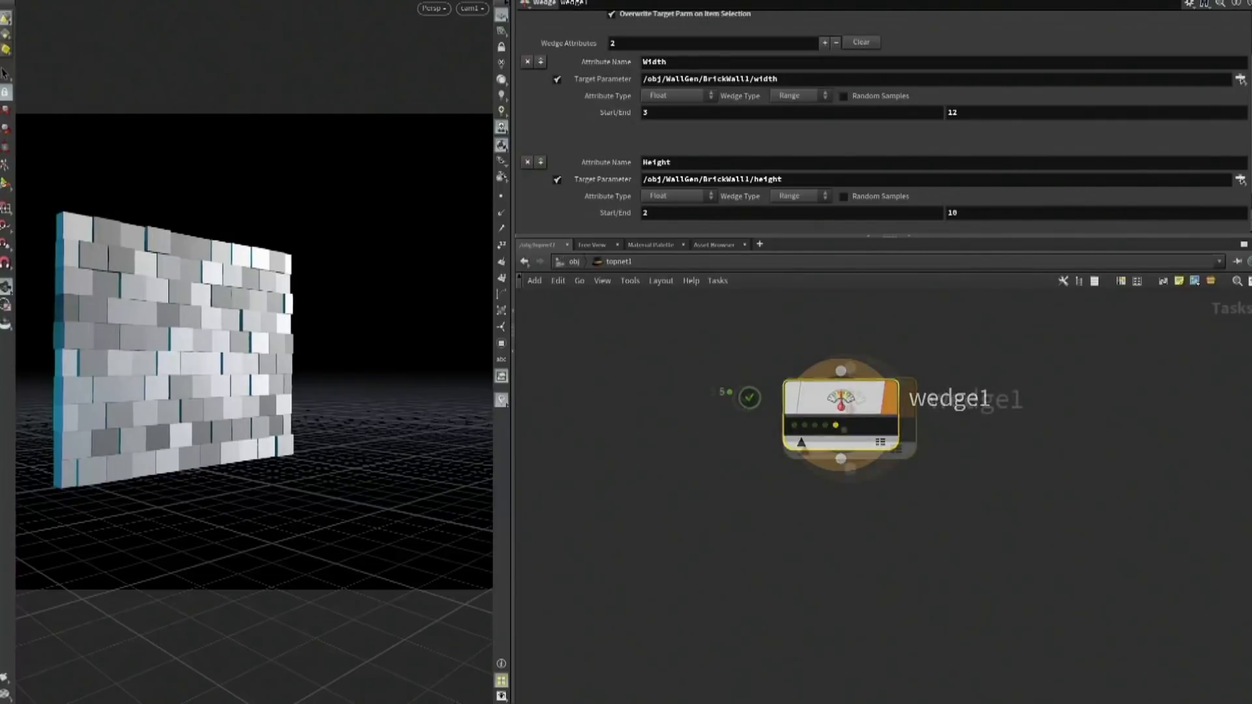
drag(849, 468, 843, 528)
text(wedge)
key(Return)
click(845, 551)
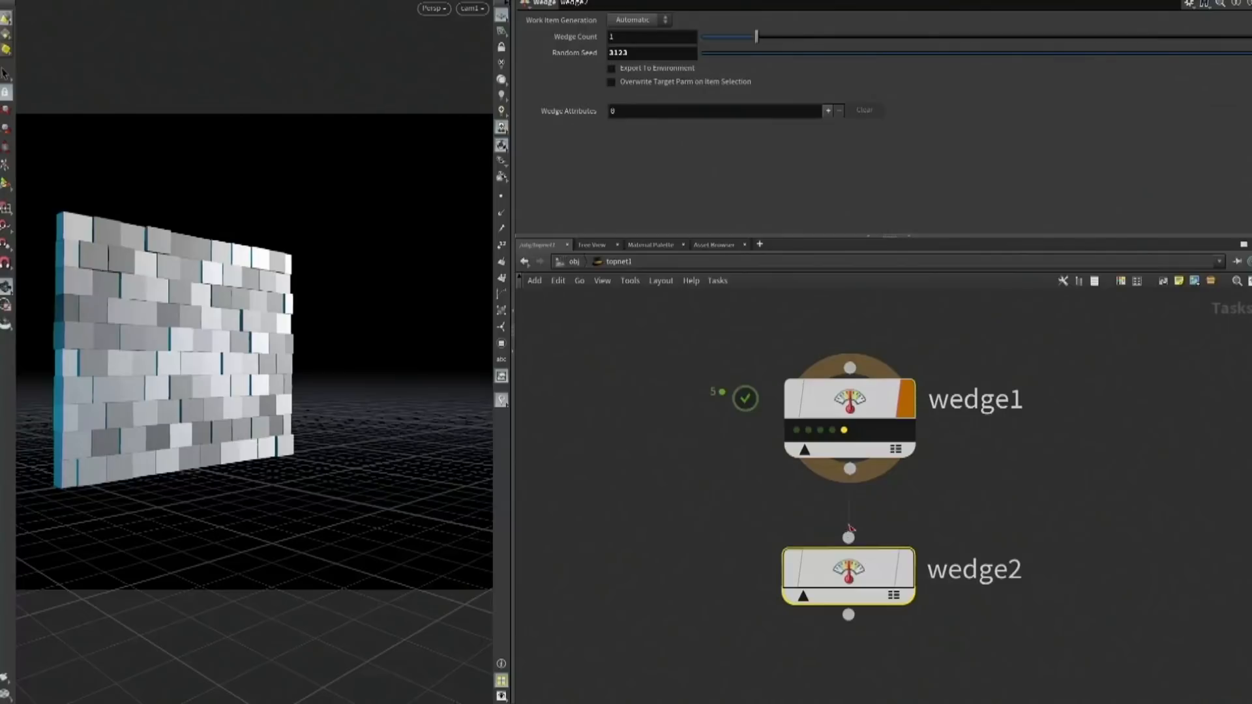
Set wedge2's wedge count to 10 and enable overwriting the target parameter on item selection
click(620, 37)
text(10)
key(Return)
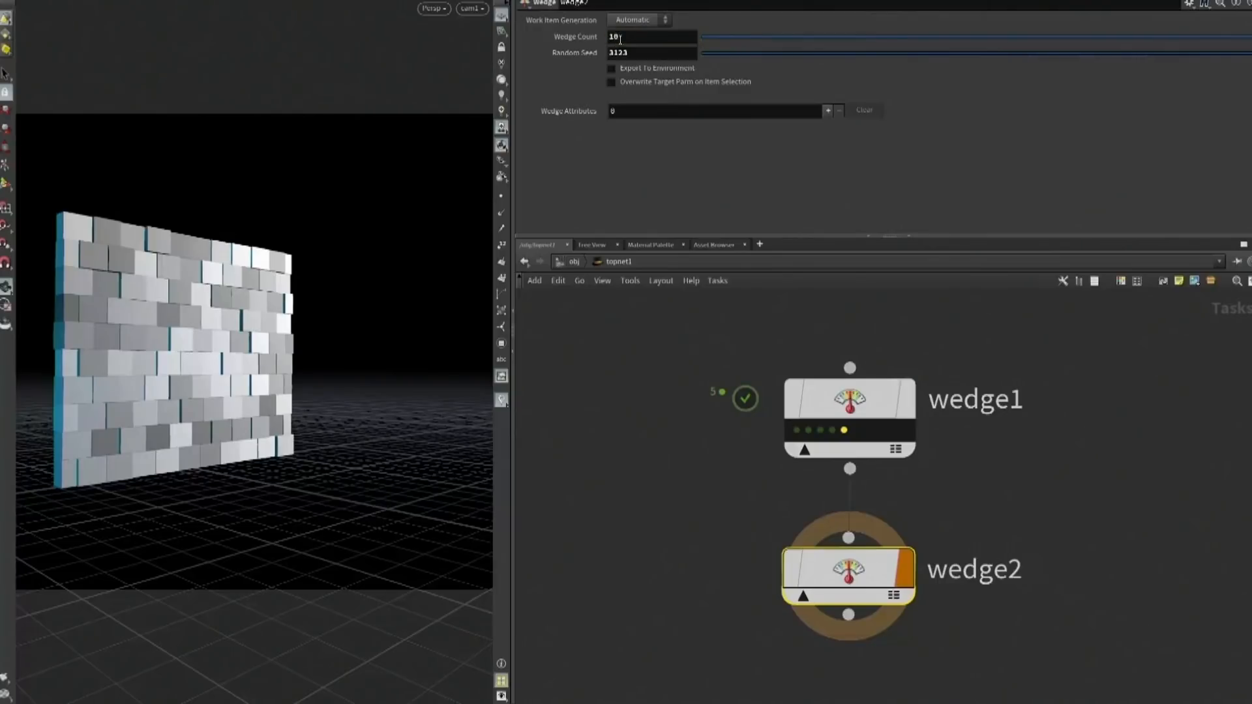
click(612, 82)
Add a wedge attribute named numbricks to wedge2 with a range from 5 to 20
click(828, 110)
click(676, 128)
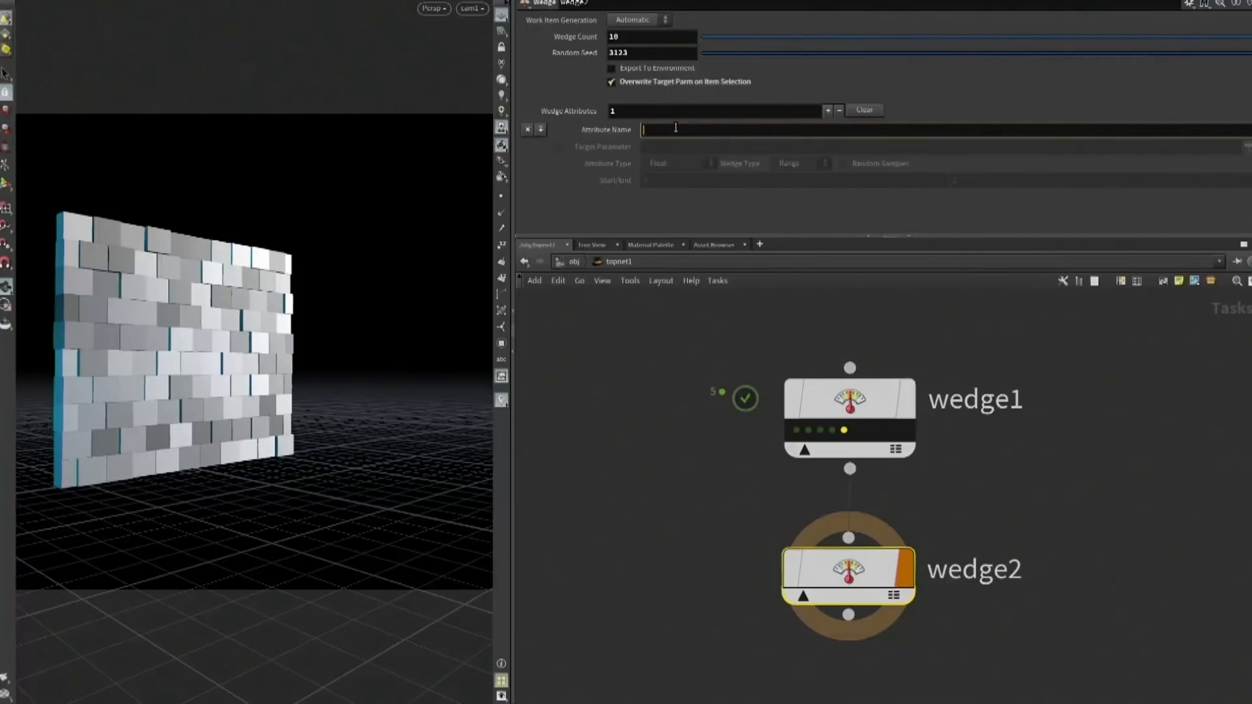
text(numbricks)
key(Return)
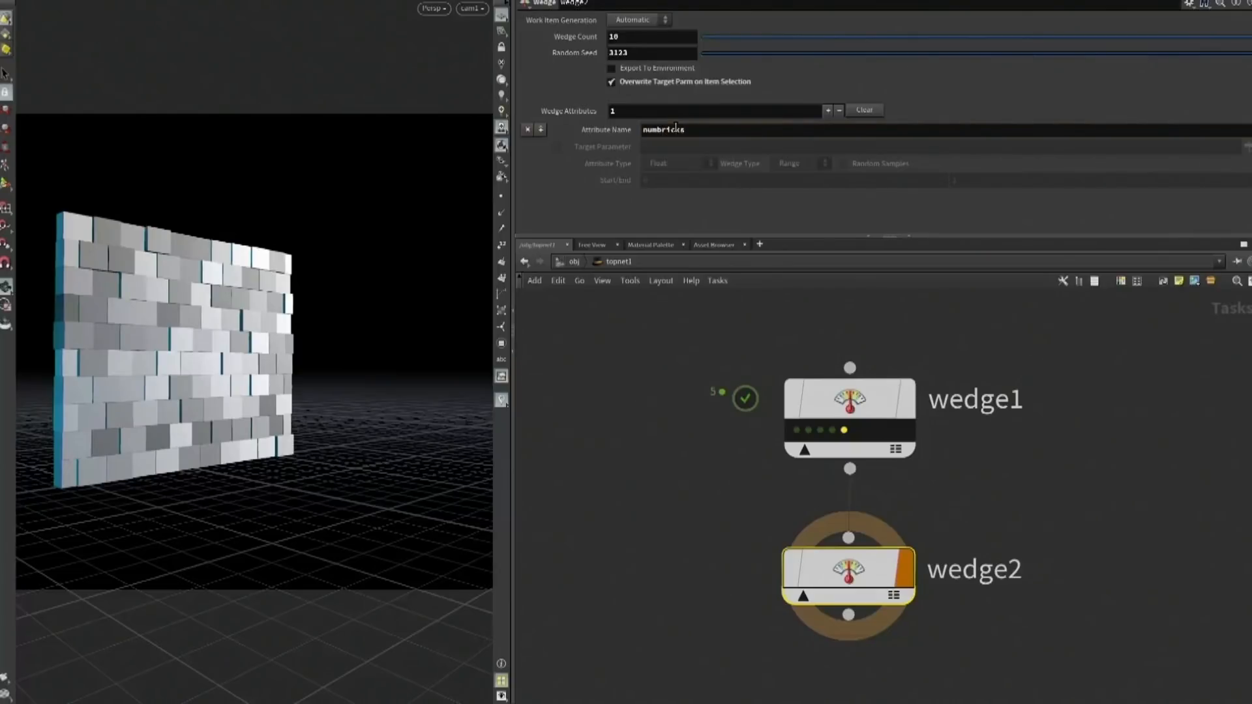
key(Tab)
text(5)
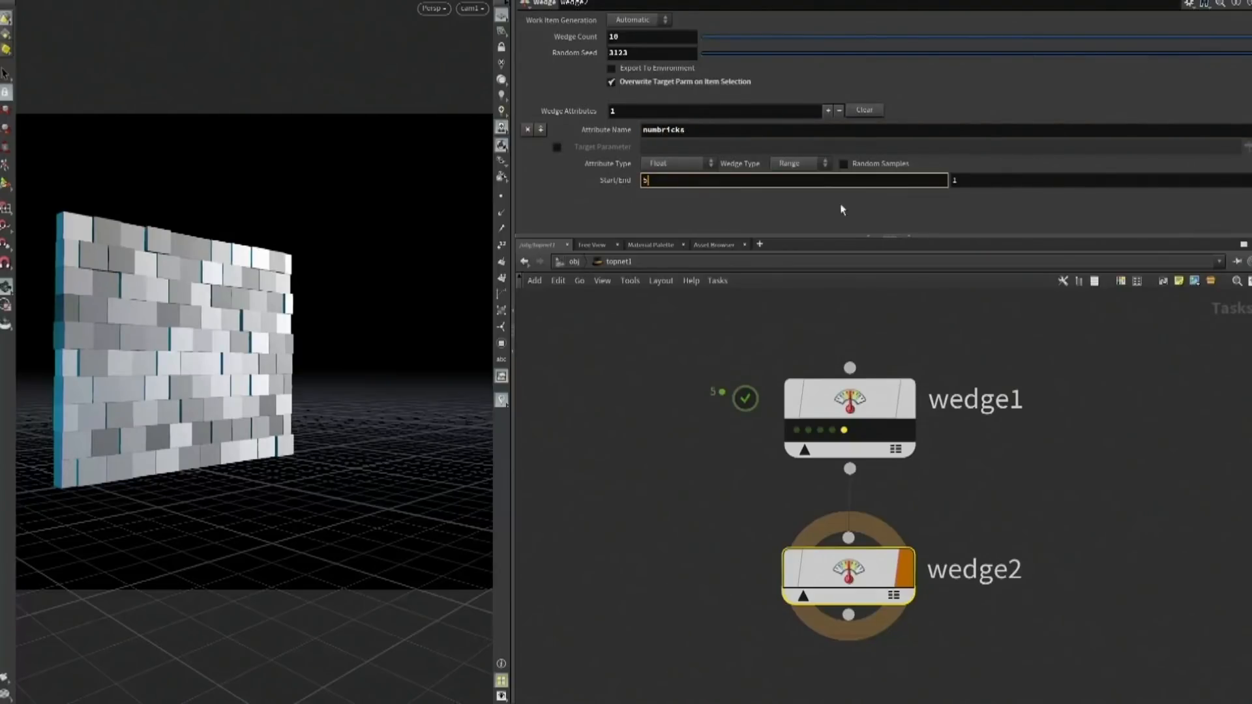
key(Tab)
text(10)
key(Return)
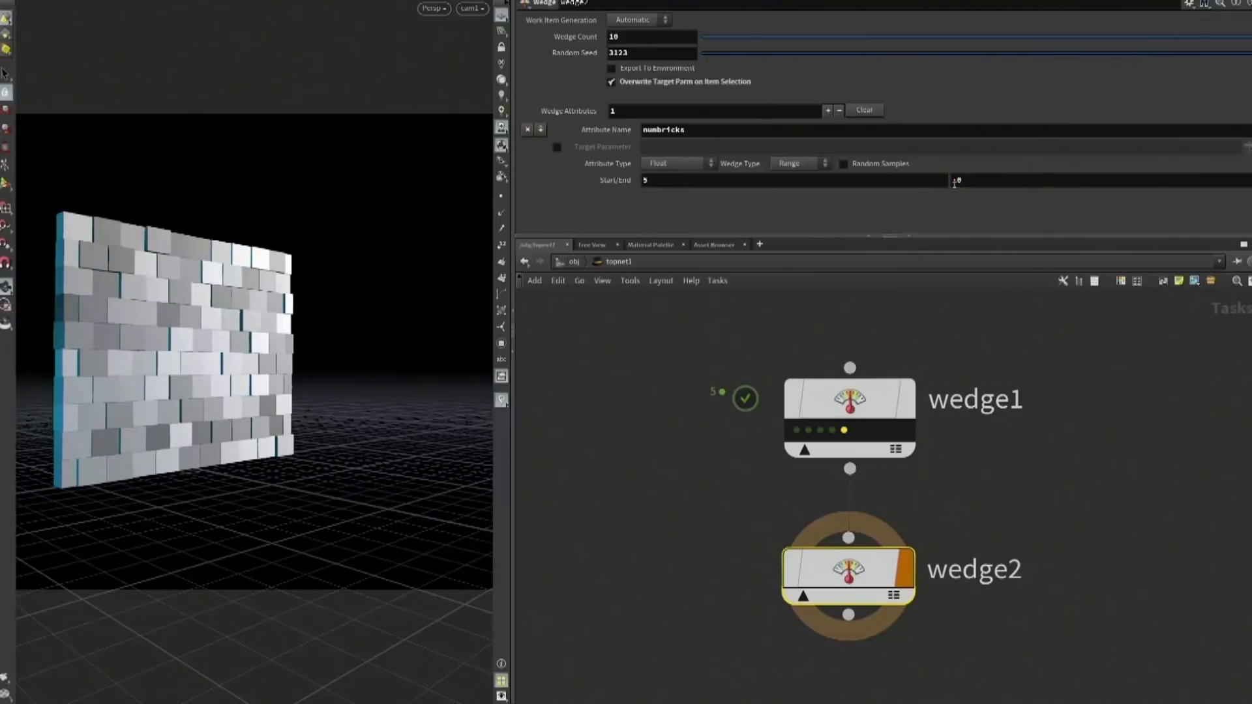
Generate wedge2's work items and trace their links by selecting wedge1's items in turn and the first item of wedge2's last row
mouse_move(862, 558)
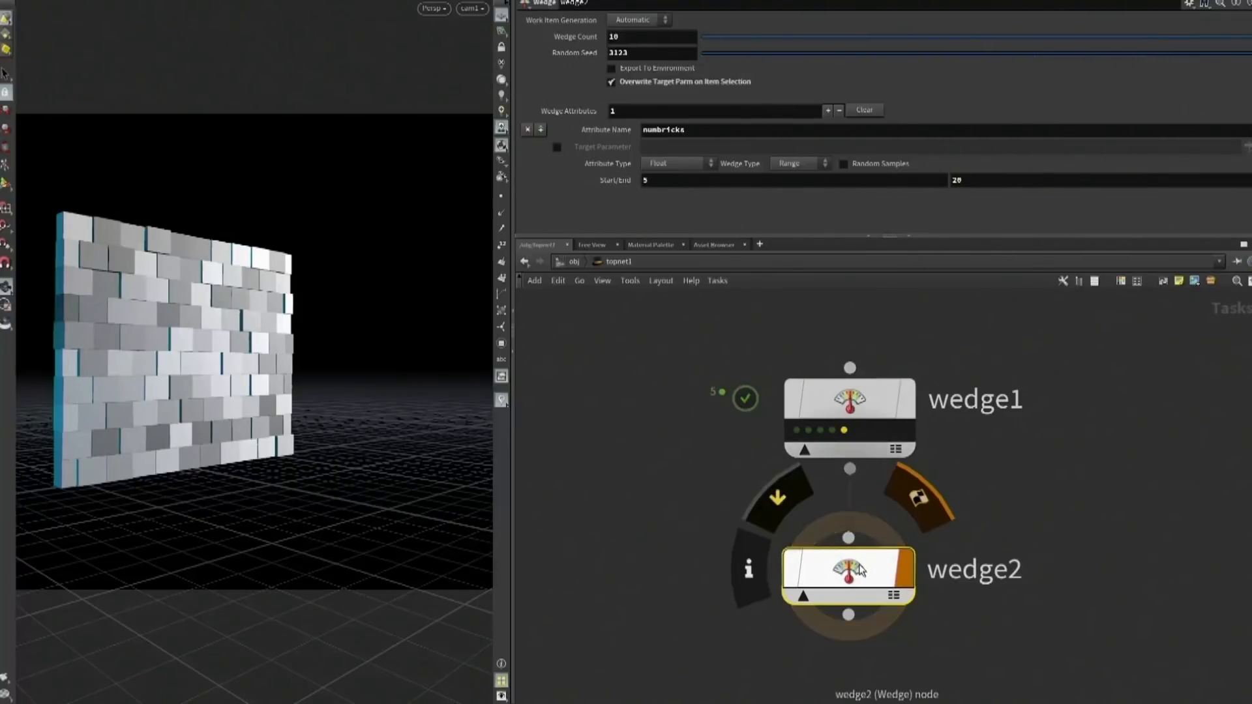
click(804, 433)
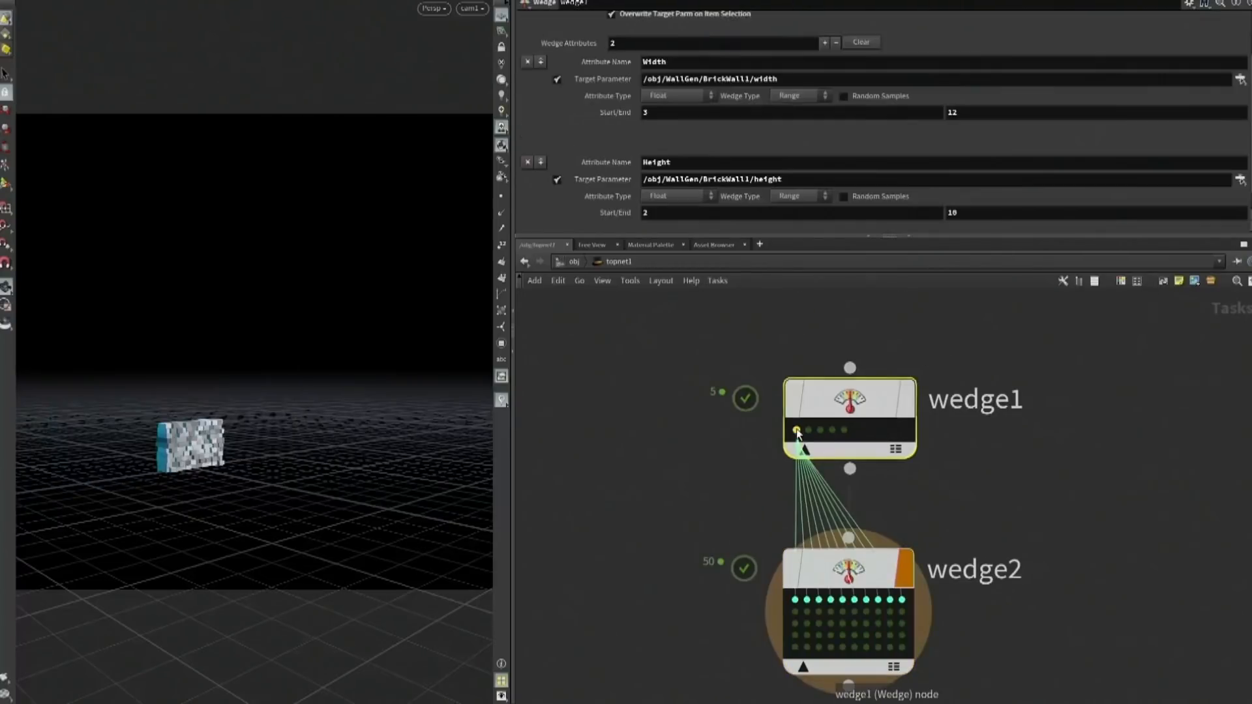
click(817, 433)
click(830, 433)
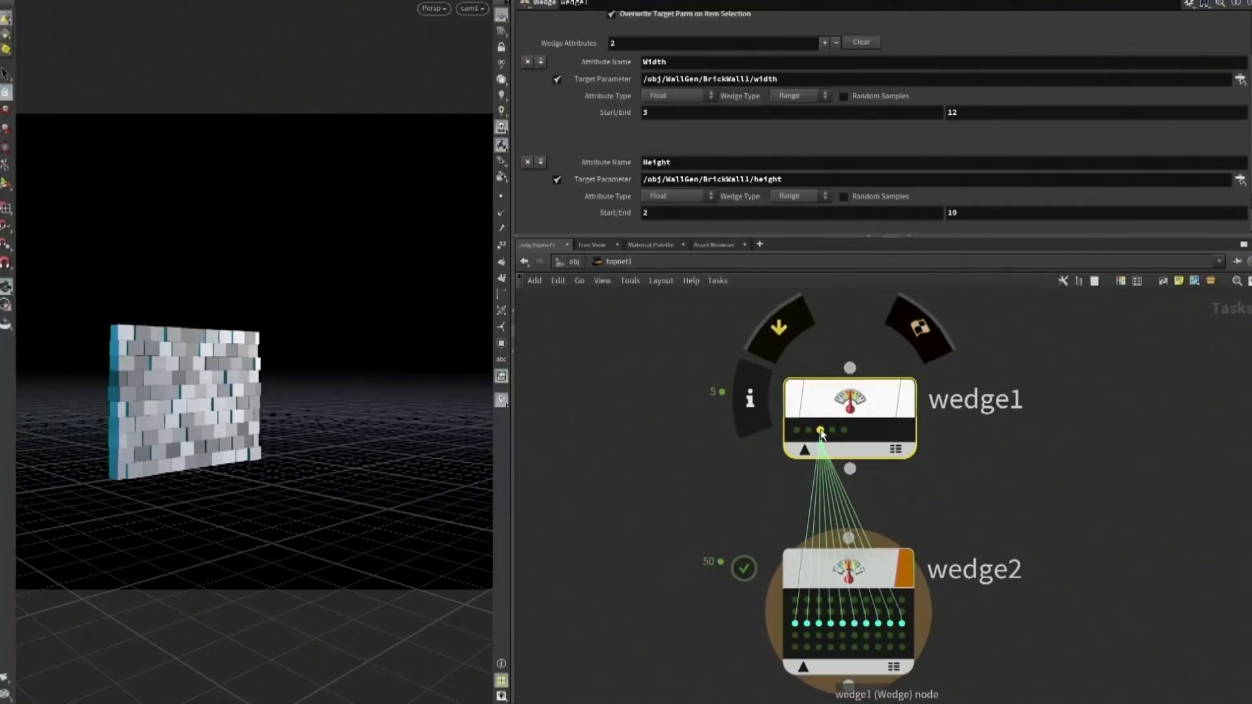
click(832, 431)
click(844, 431)
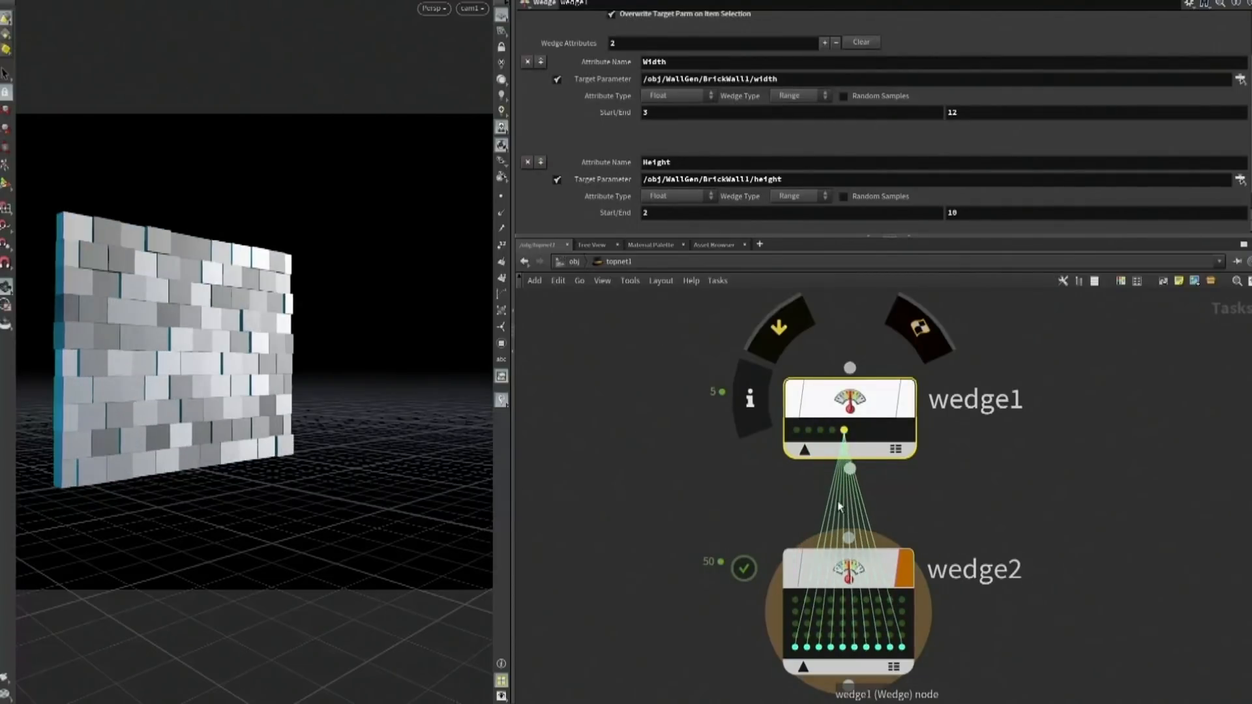
click(794, 645)
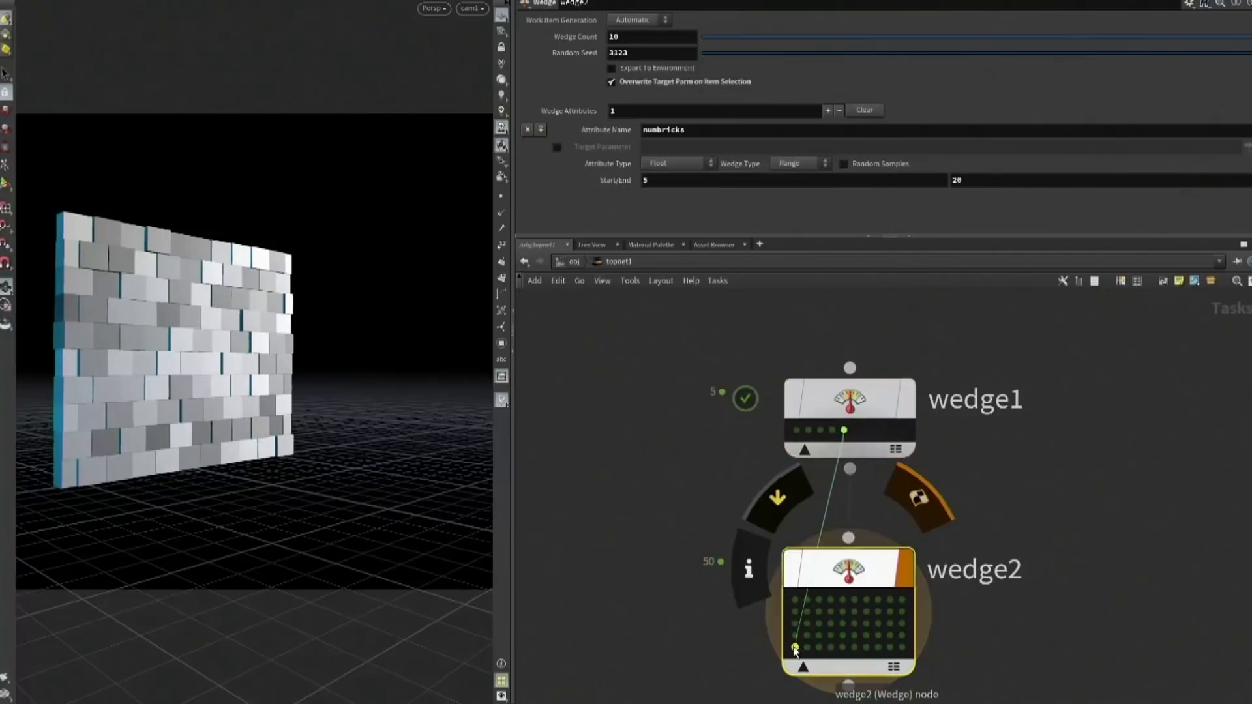
click(573, 261)
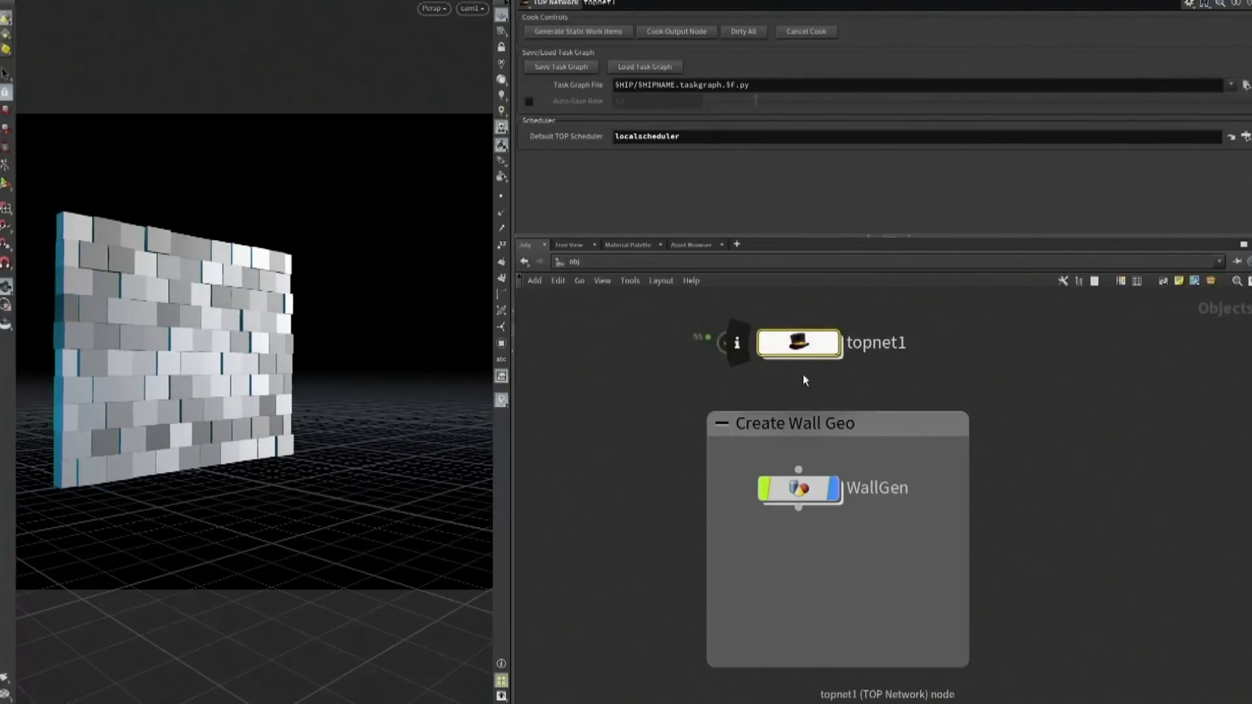
double_click(799, 490)
click(648, 135)
text(@numbricks)
key(Return)
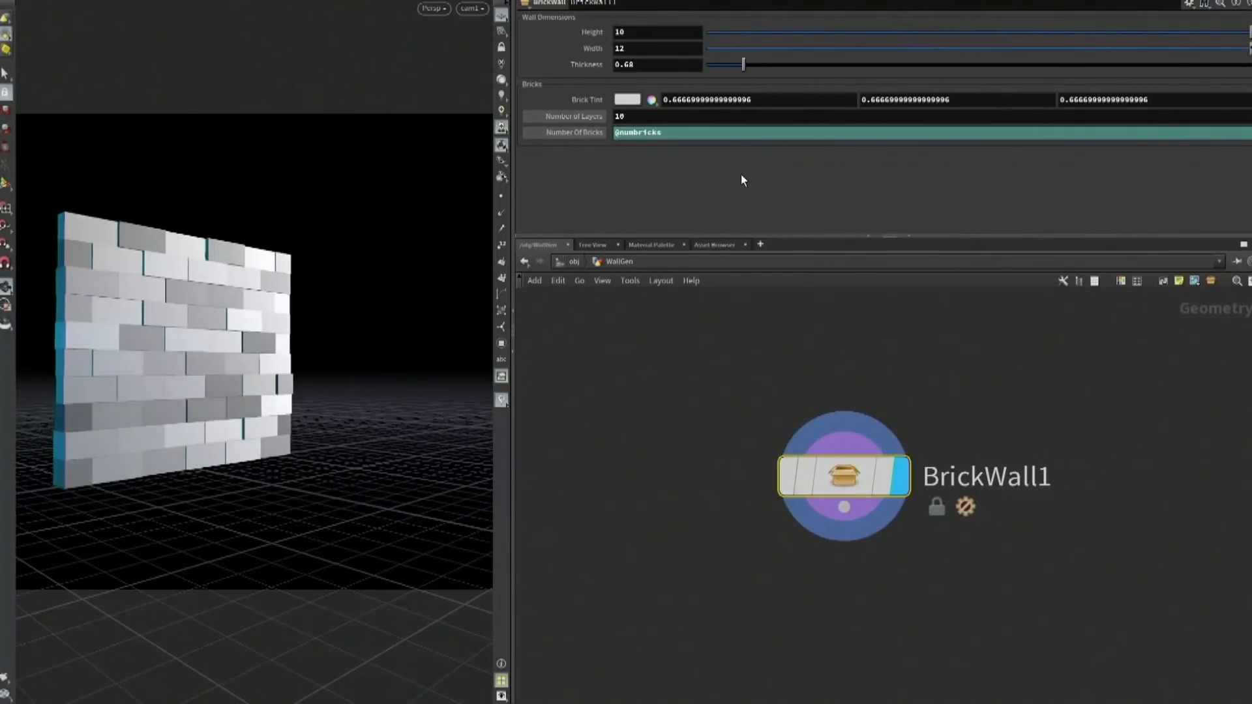
Return to topnet1 and select several of wedge2's work items to preview the brick count variations
key(1)
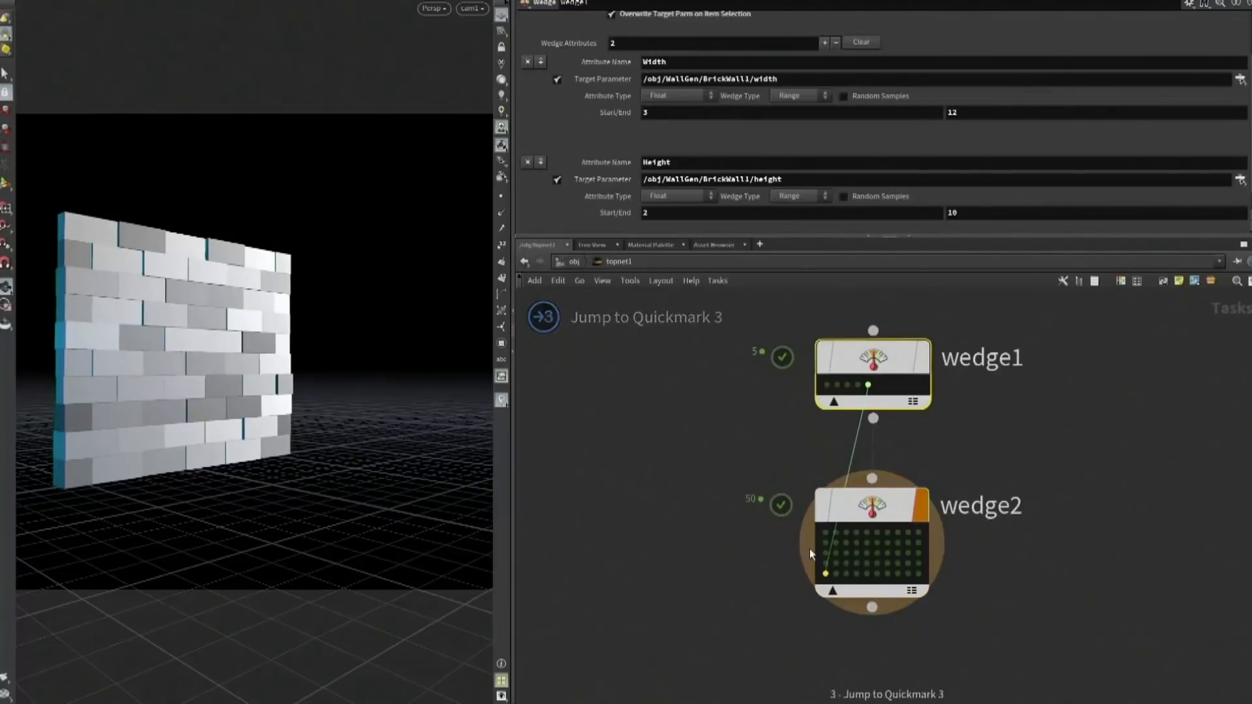
click(836, 574)
click(857, 574)
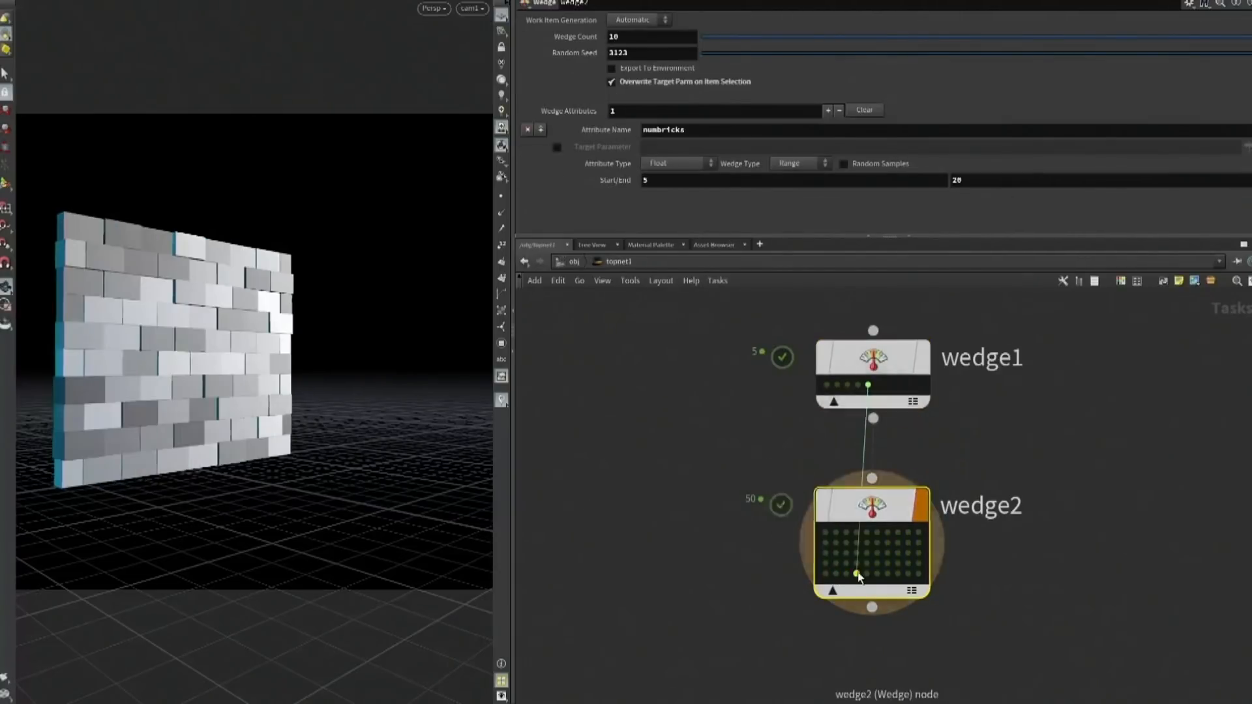
click(918, 574)
drag(921, 561, 918, 532)
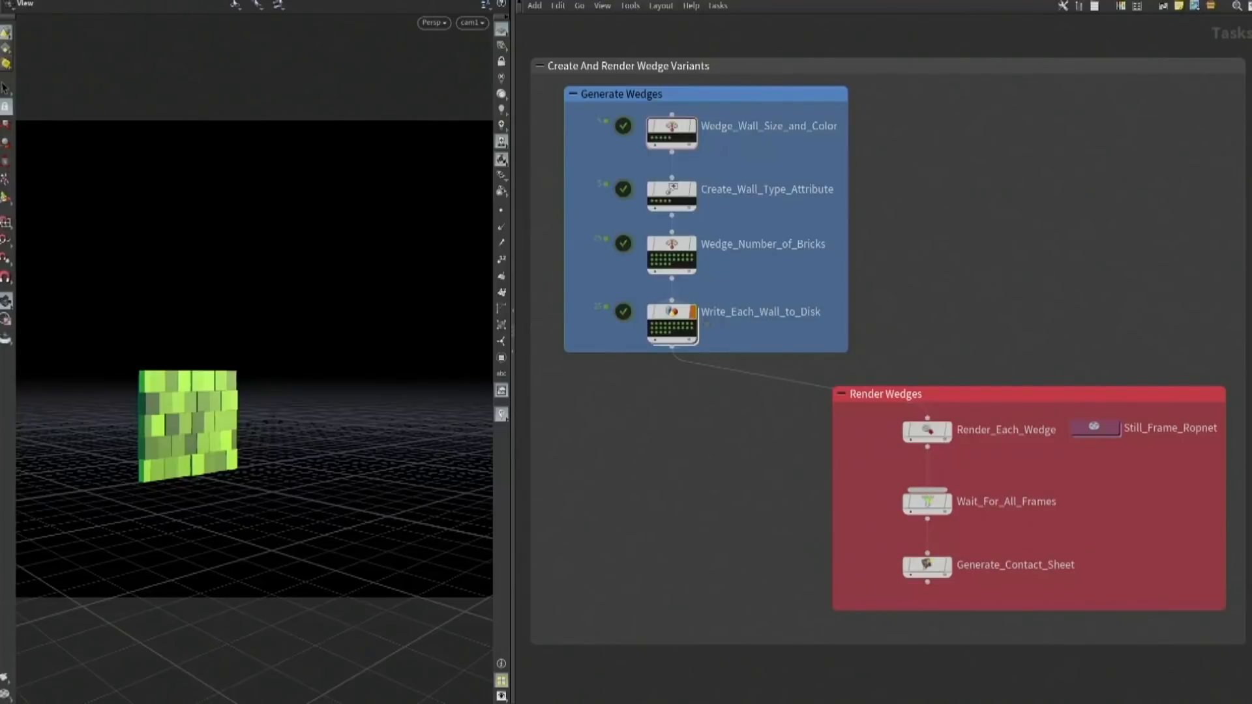
Select several work items of Wedge_Wall_Size_and_Color to preview the differently sized and coloured walls
click(663, 140)
click(667, 138)
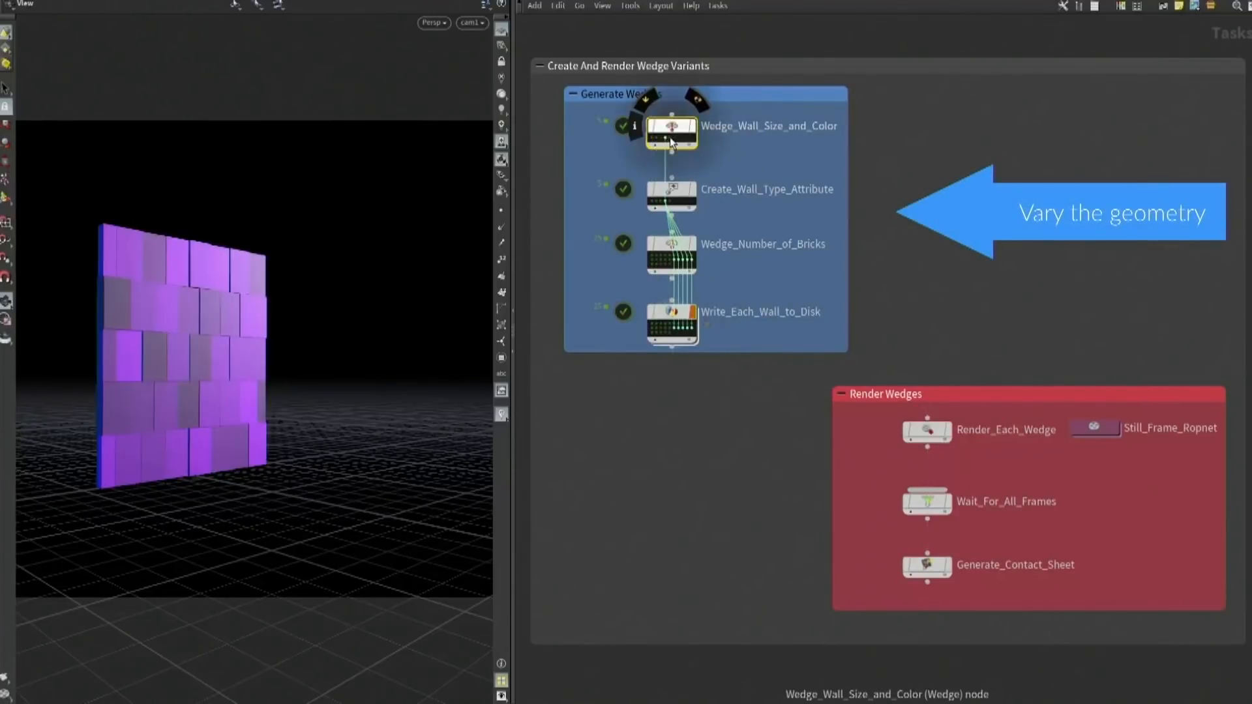
click(671, 138)
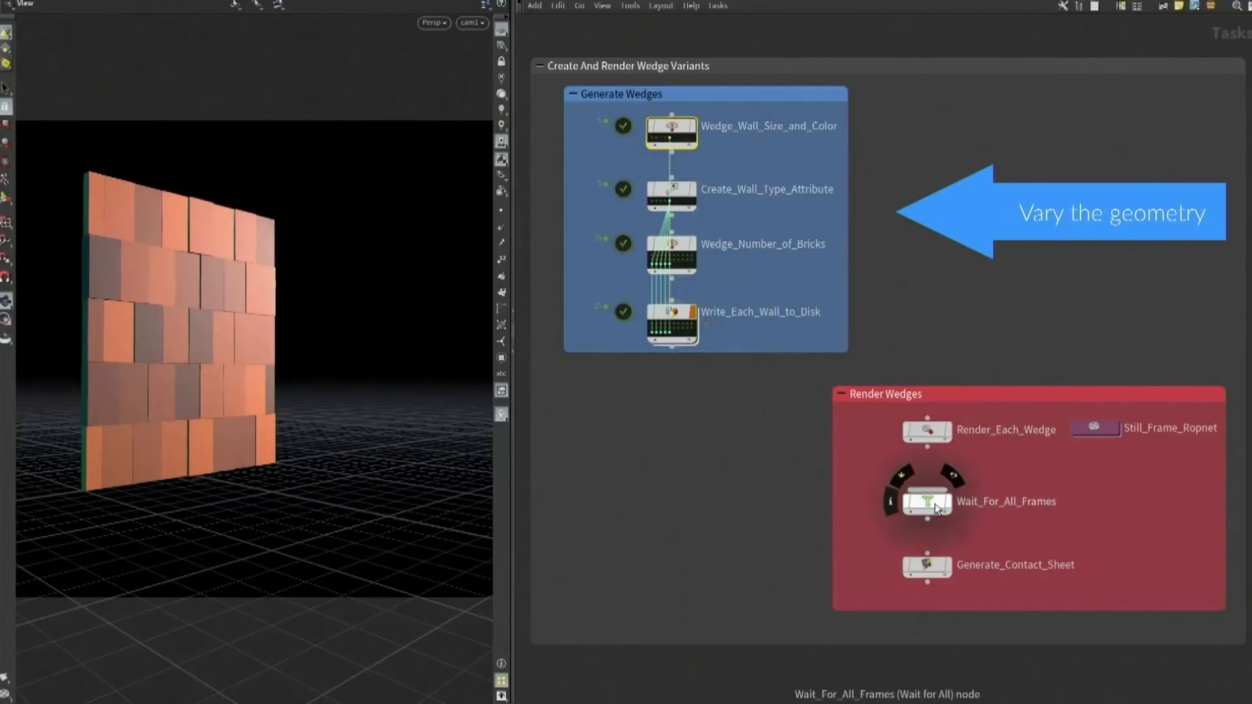
Cook the Generate_Contact_Sheet node to render the wall wedges into a contact sheet
click(945, 564)
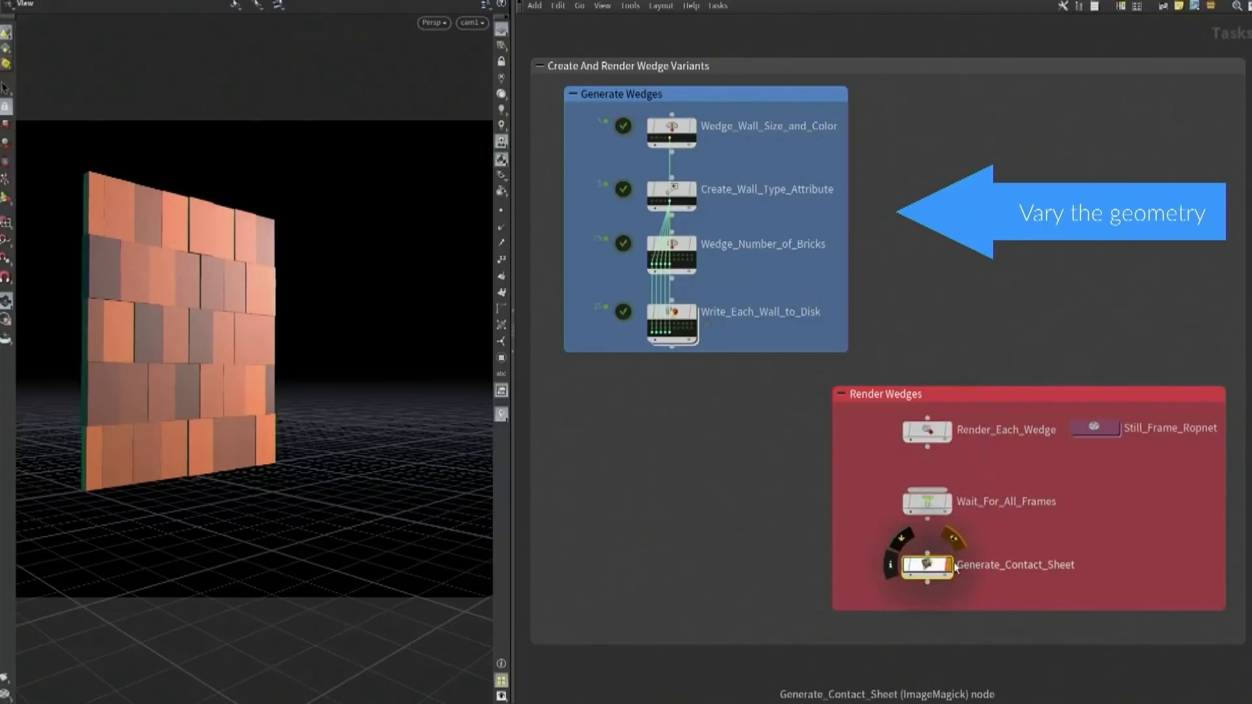
click(947, 564)
key(shift+v)
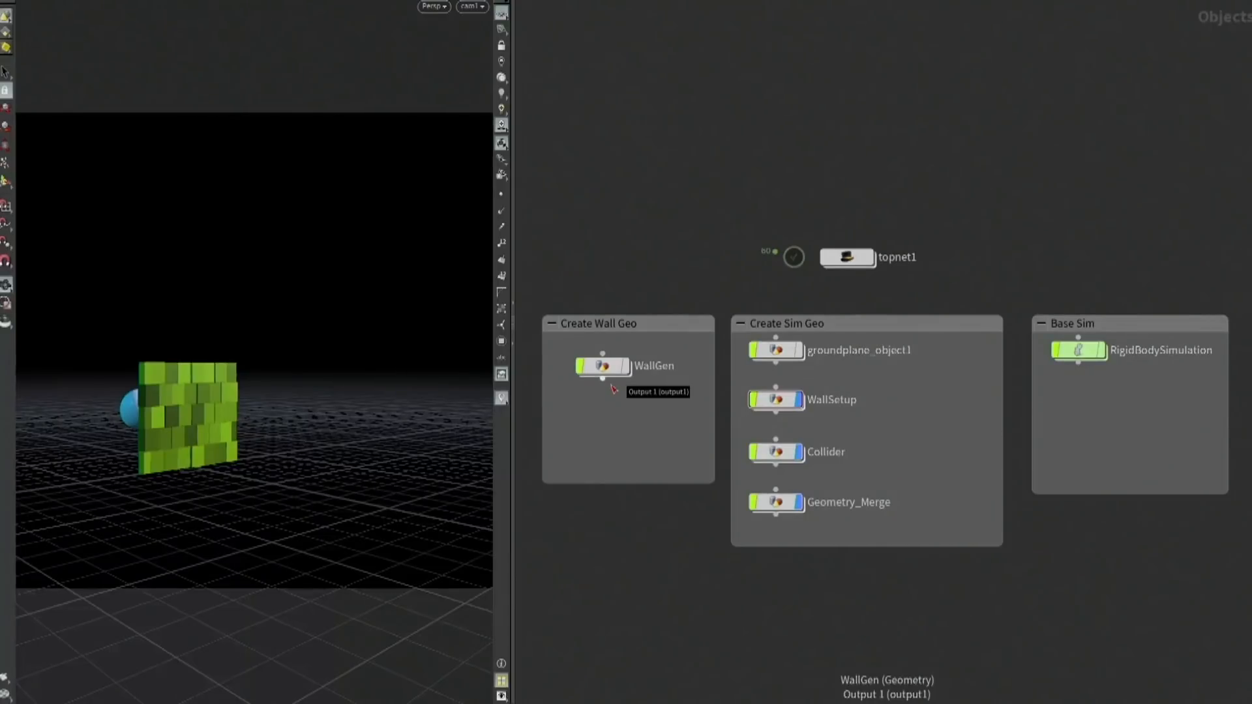
Inspect the Geometry File expression and its evaluated path on the file2 node inside WallSetup
double_click(773, 401)
drag(774, 61, 775, 61)
key(p)
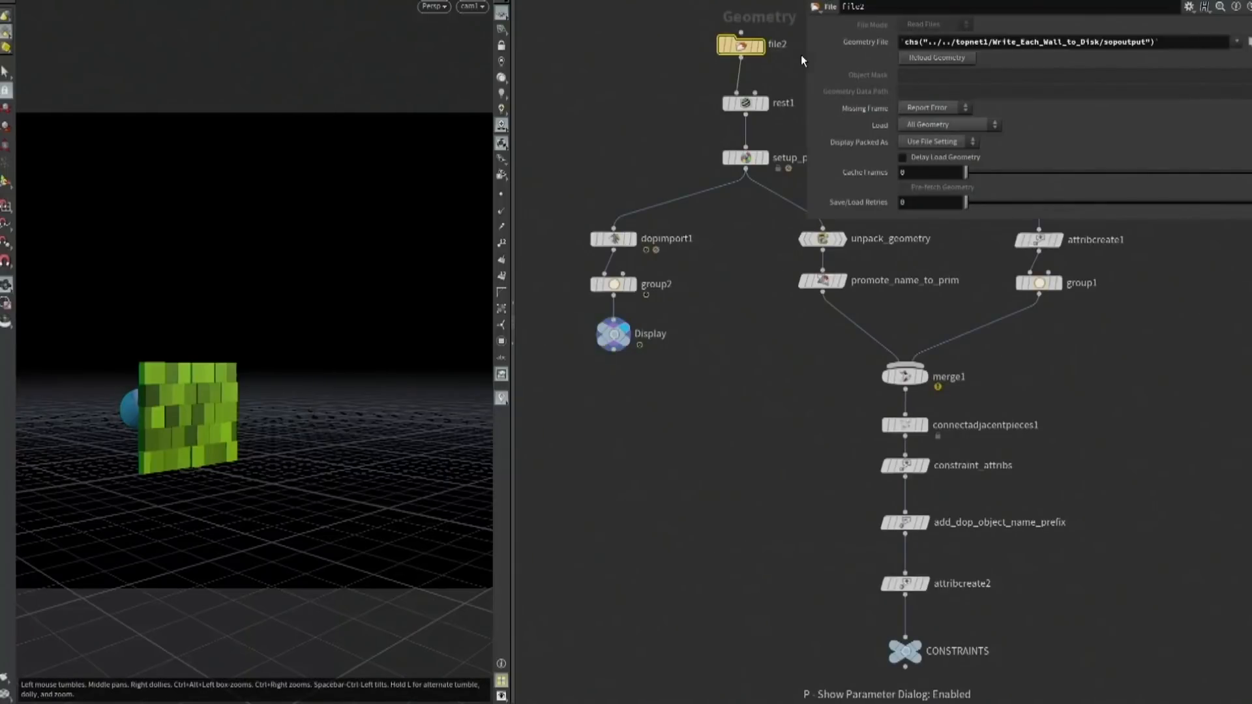
click(878, 43)
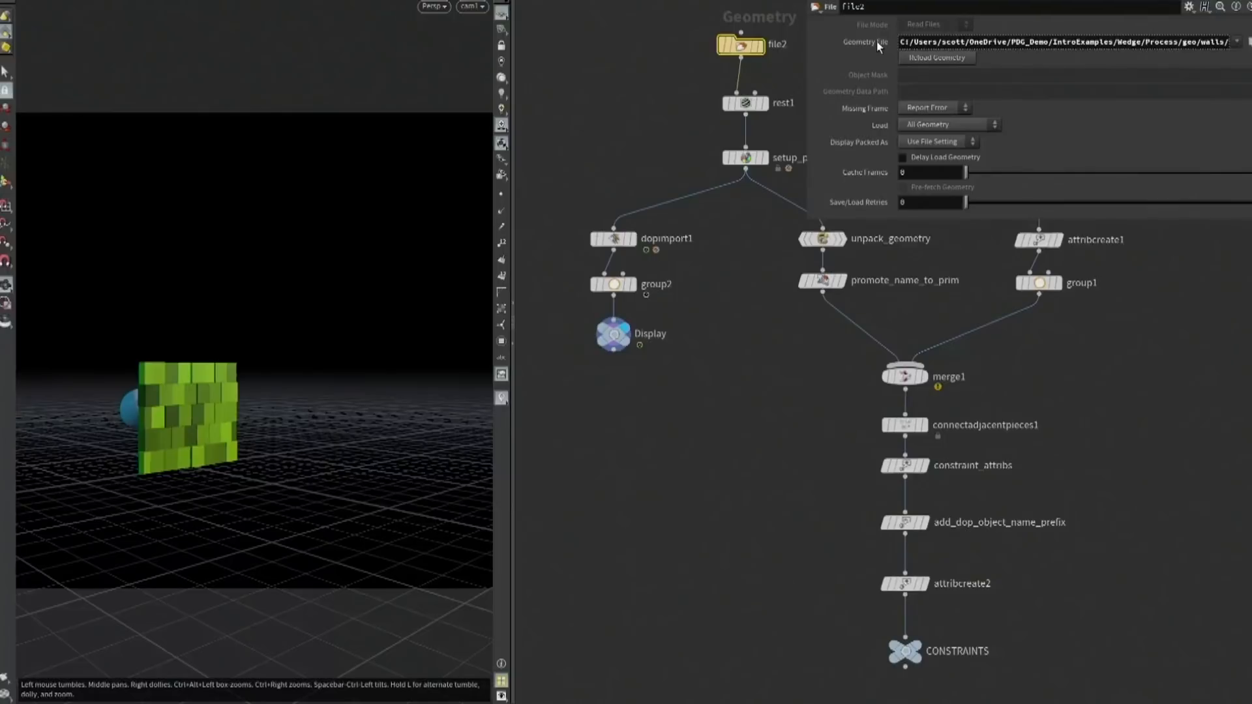
click(877, 43)
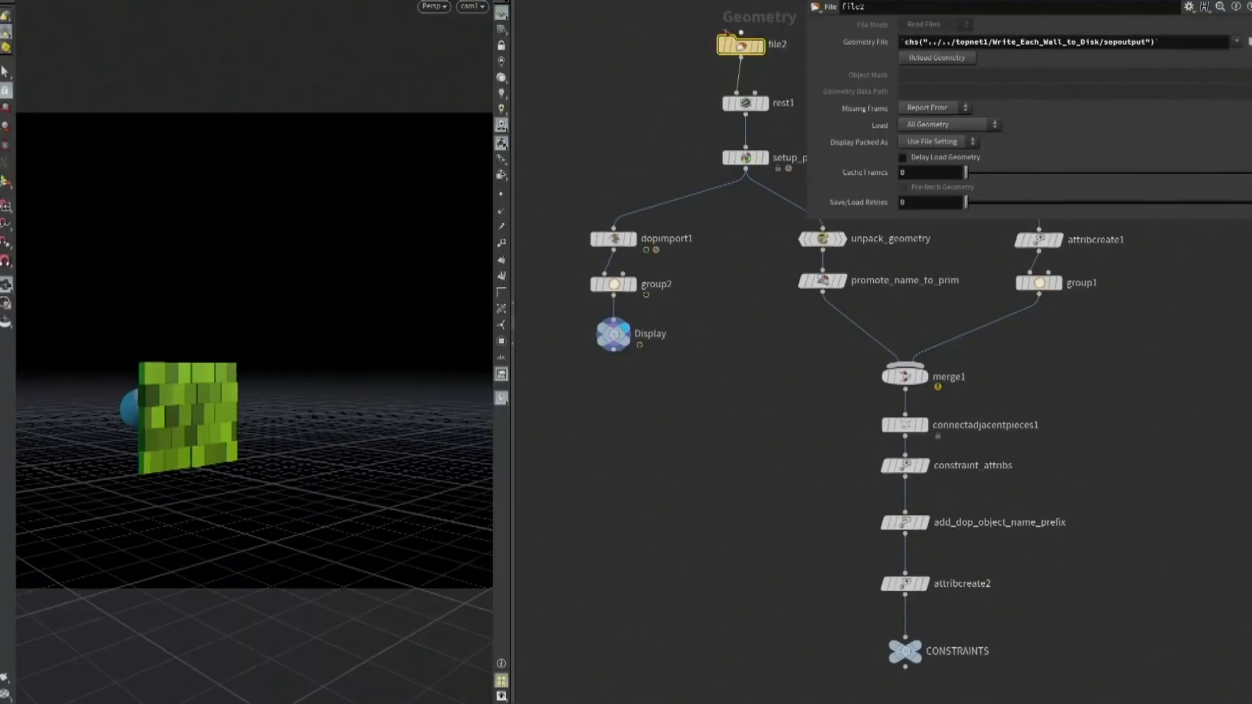
key(p)
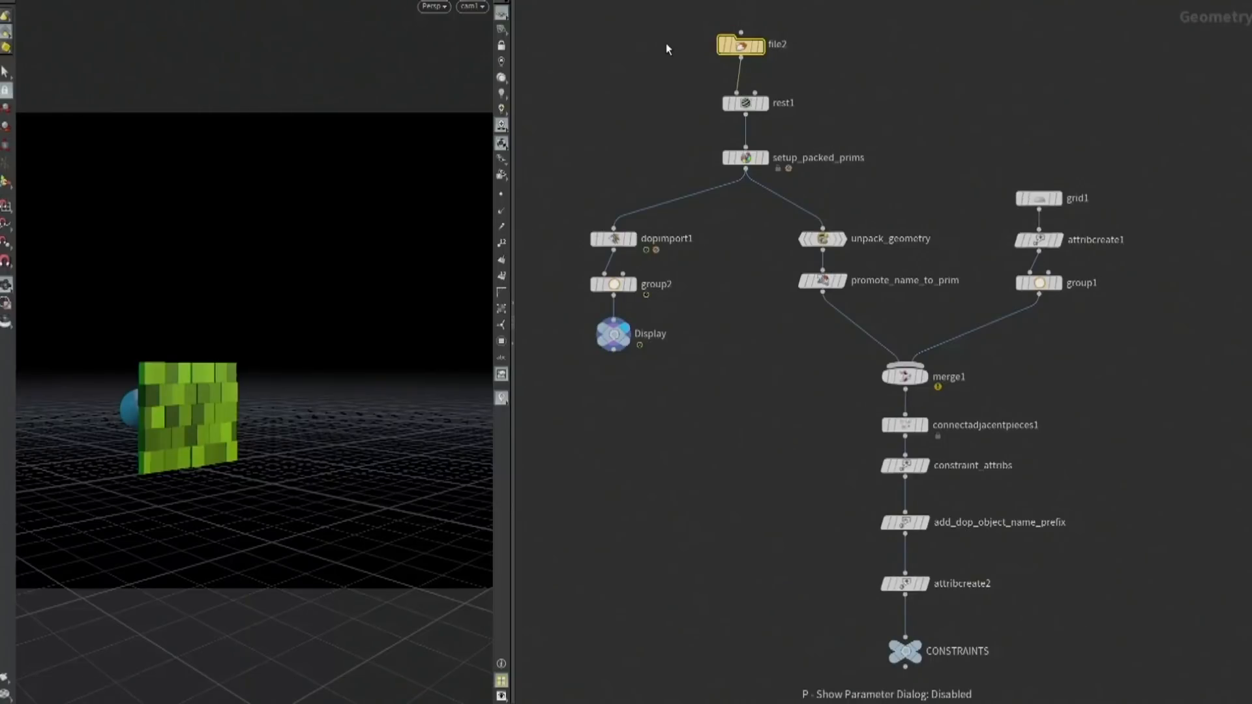
Open the RigidBodySimulation network and play the wall's simulation, then rewind it to the start
key(1)
double_click(1078, 317)
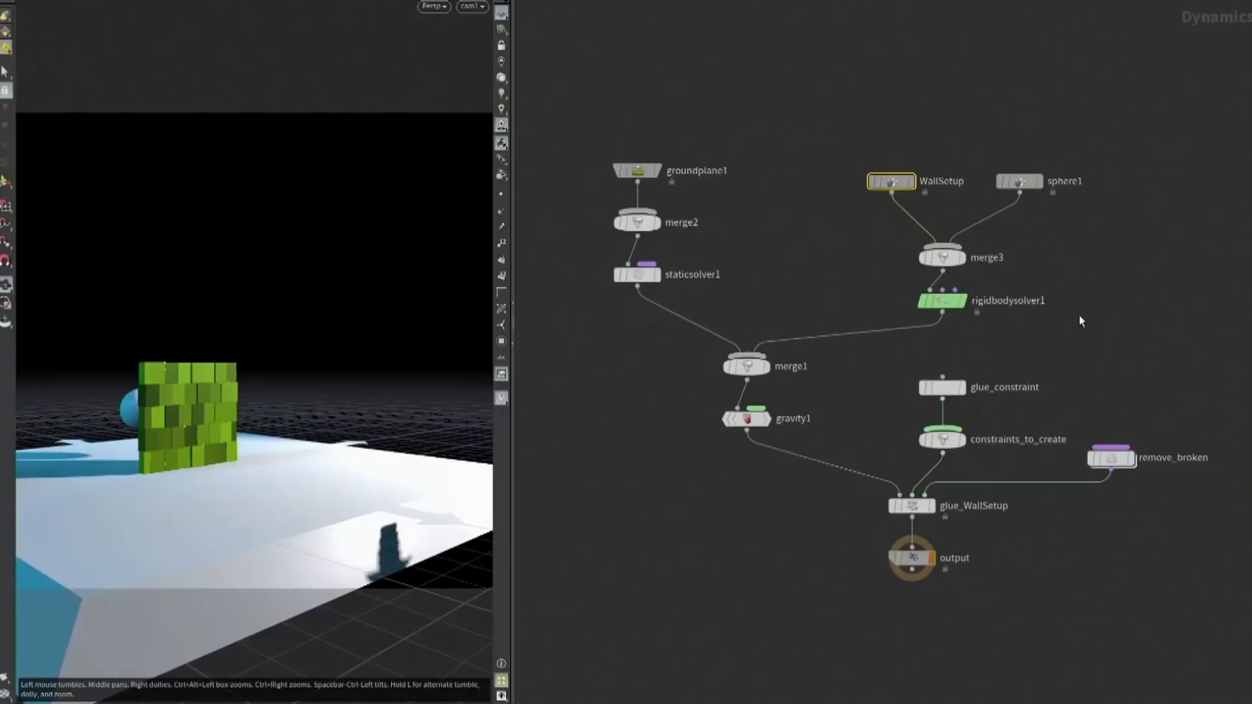
click(157, 703)
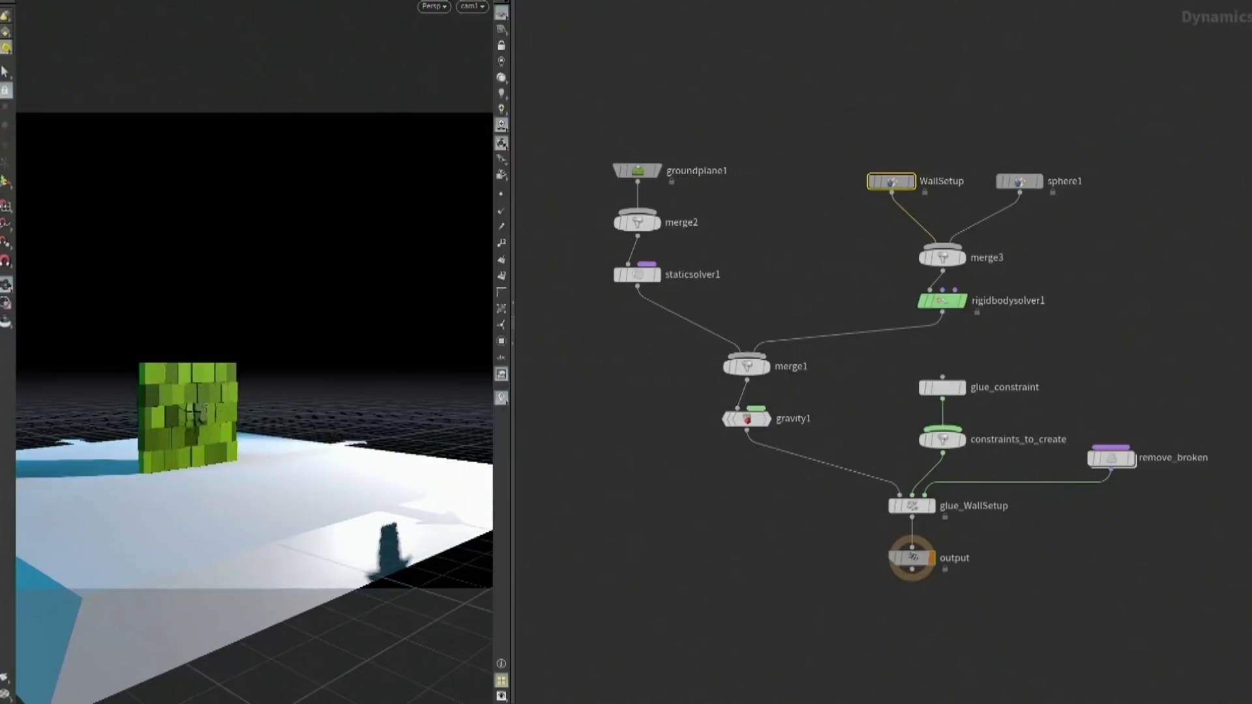
click(156, 703)
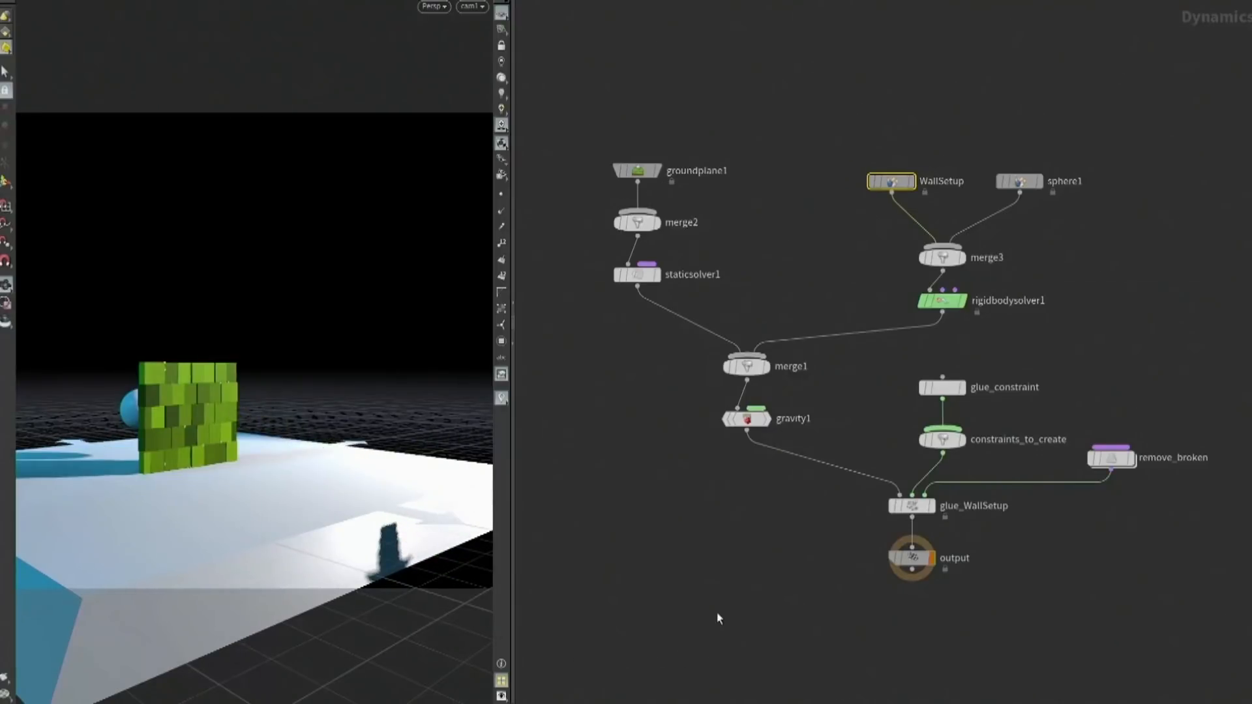
Return to the TOP network and generate the work items of the Generate_RBD_Sims node
key(1)
key(2)
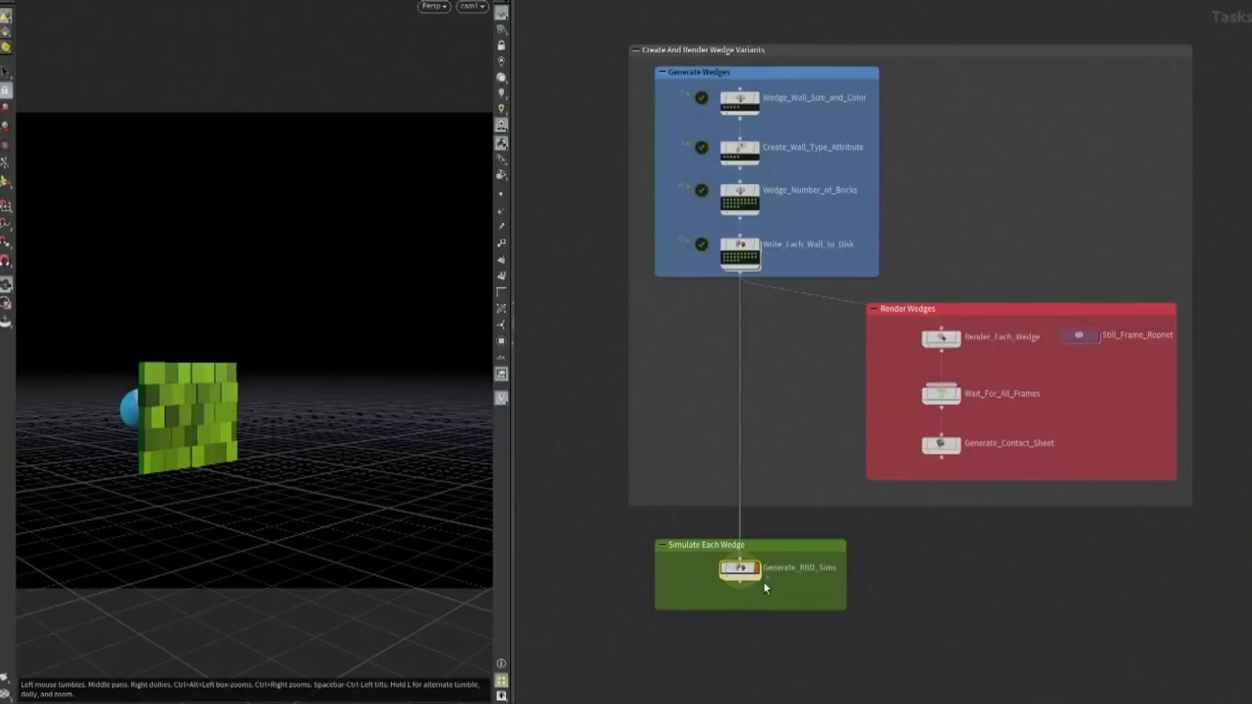
scroll(766, 610, up, 5)
right_click(803, 307)
click(823, 376)
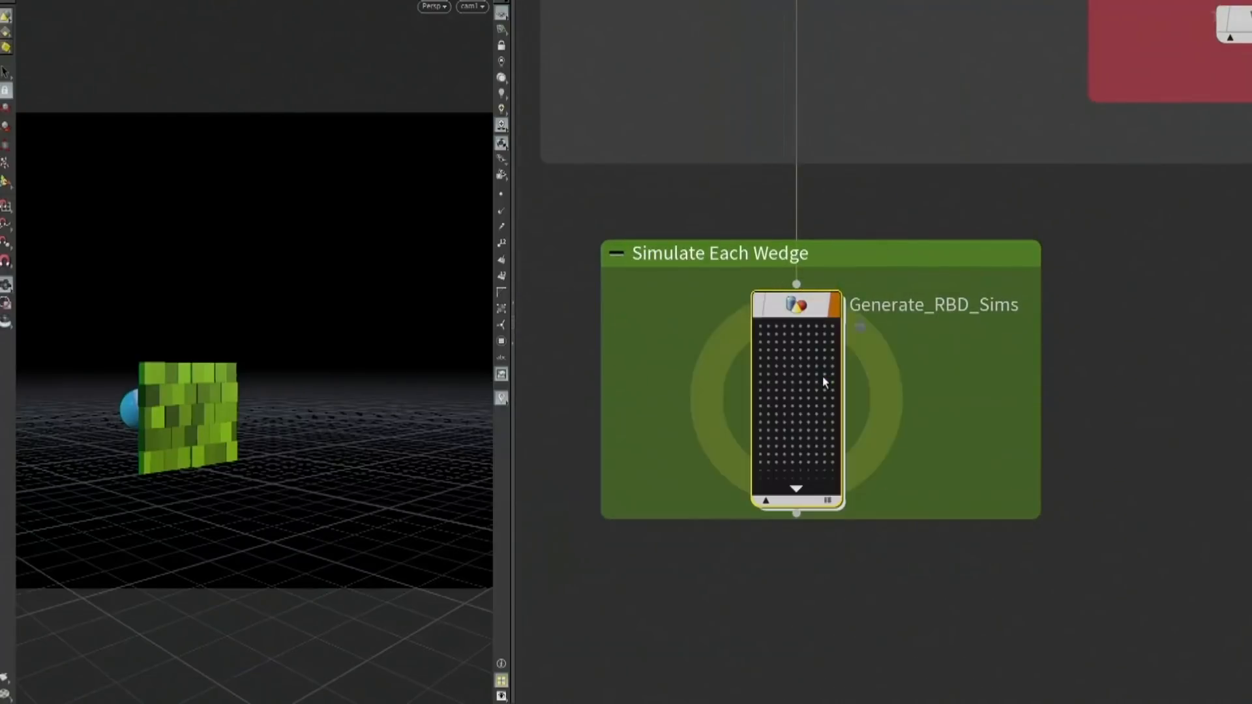
Select several of Generate_RBD_Sims' work items to examine their upstream dependencies
click(760, 327)
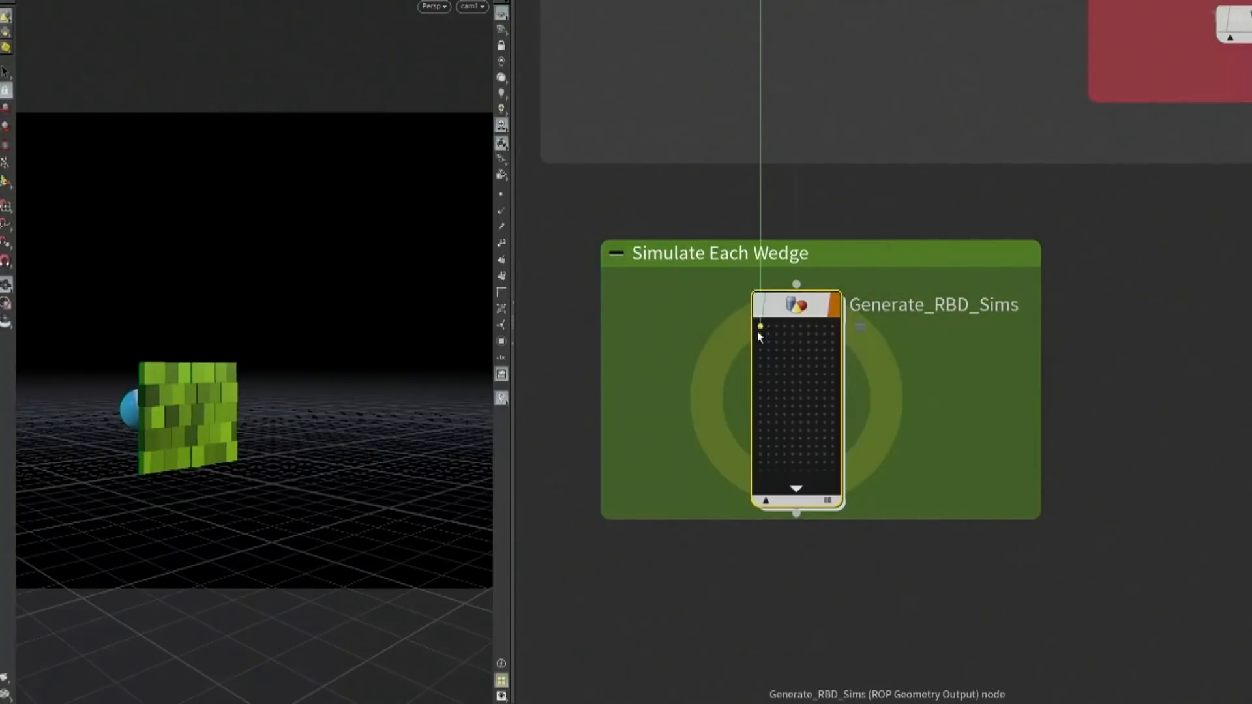
click(760, 375)
click(759, 446)
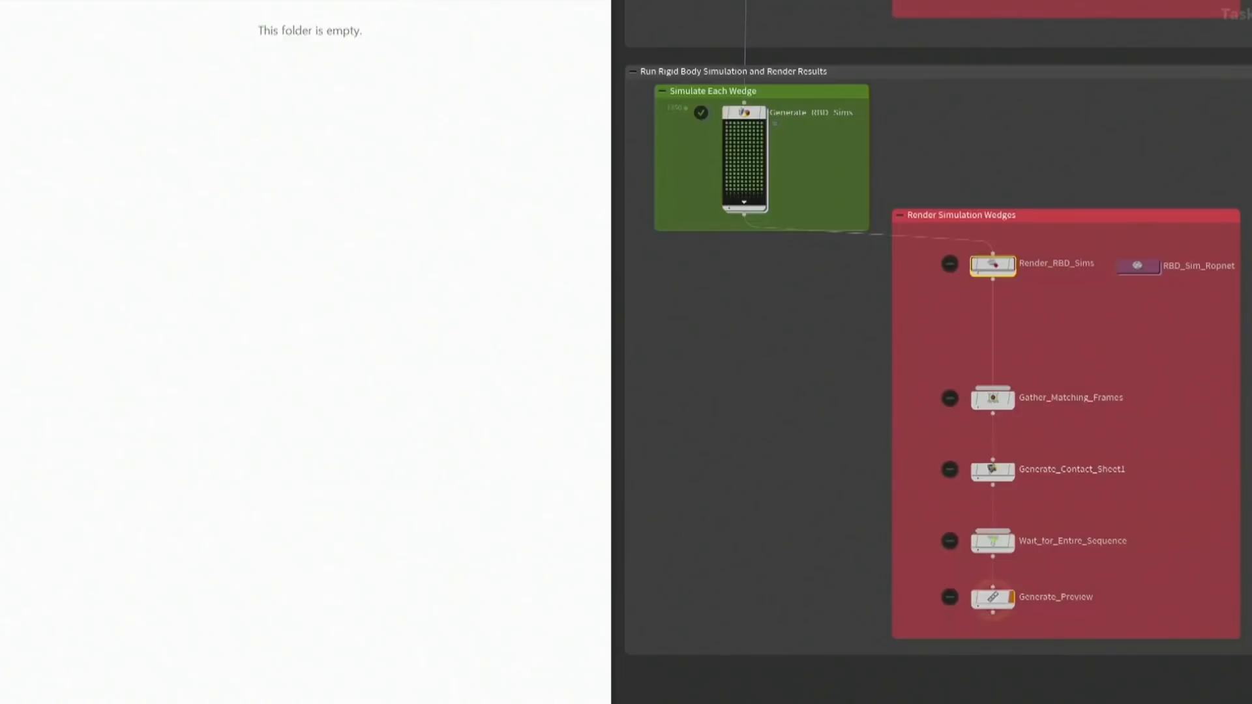
Cook the Generate_Preview node to render the simulation wedges, build contact sheets and encode the preview
click(964, 597)
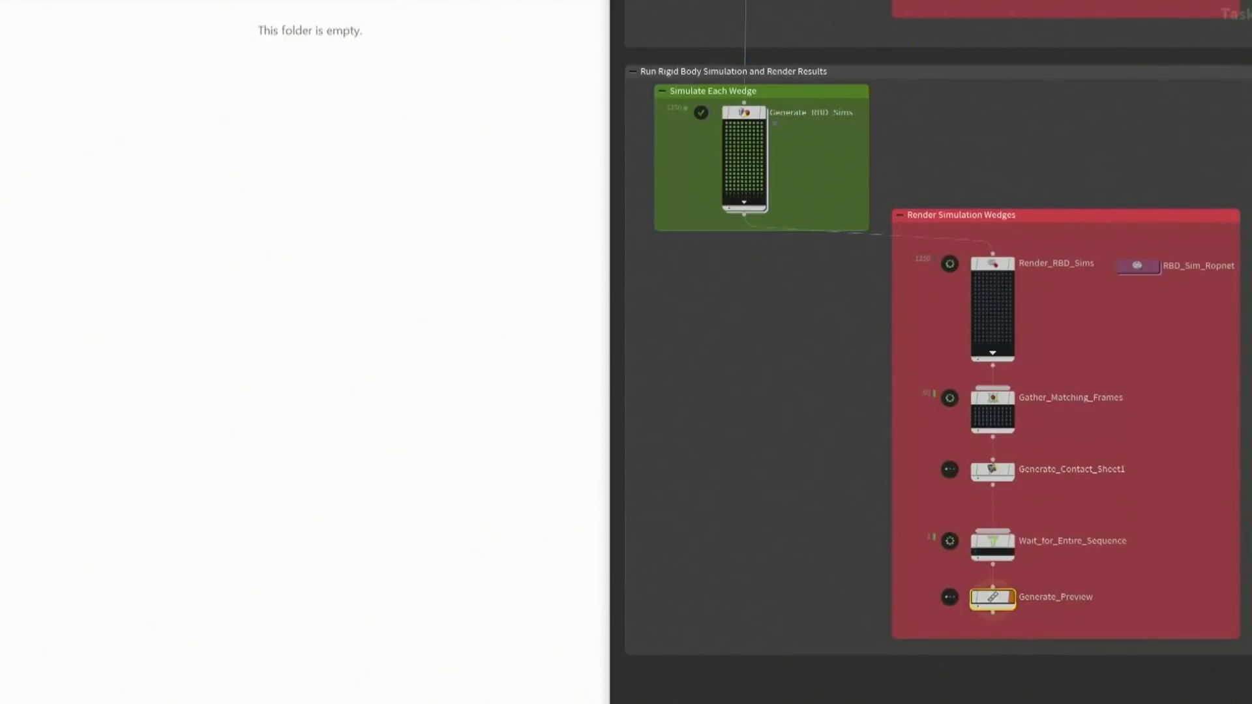
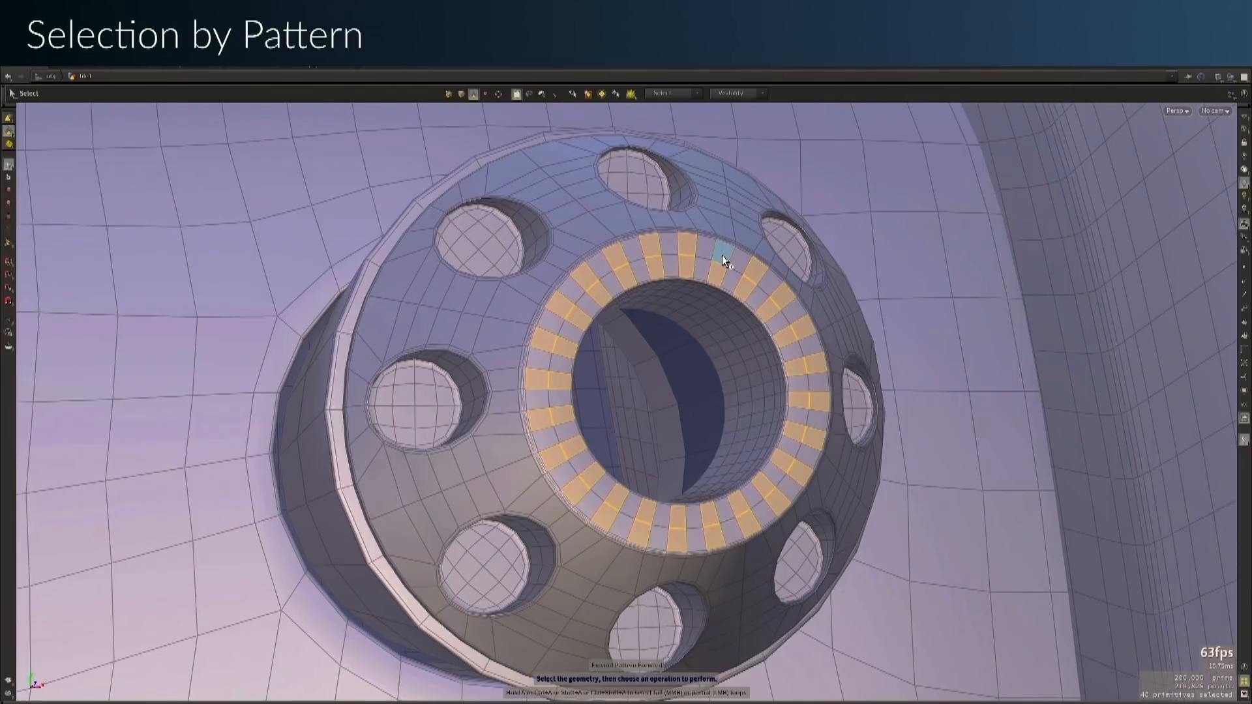
Extend the patterned face selection around the central rim and undo the selection
key(shift+Left)
key(shift+Left)
key(shift+Left)
key(shift+Left)
key(shift+Left)
key(ctrl+z)
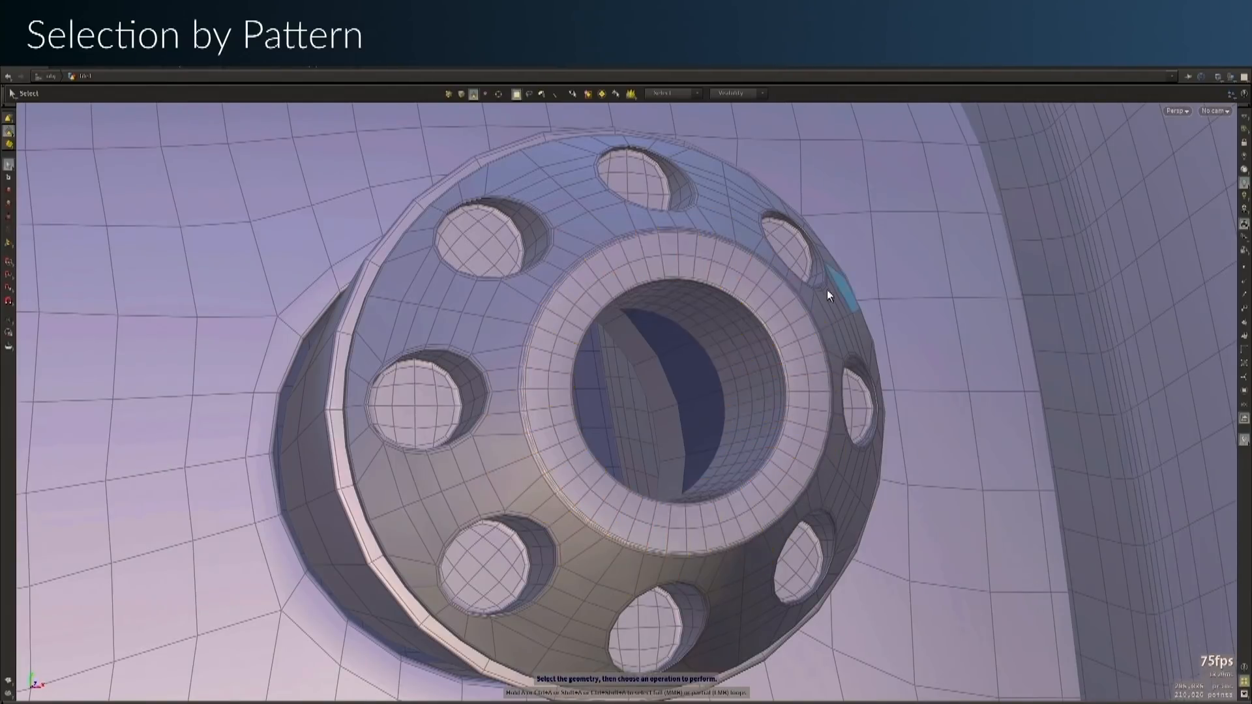
Repeat the alternating face selection around the complete rim of the central hole and undo the extension
key(shift+Up)
key(shift+Up)
key(shift+Up)
key(shift+Up)
key(shift+Up)
key(shift+Up)
key(shift+Up)
key(shift+Up)
key(shift+Up)
key(shift+Up)
key(shift+Up)
key(shift+Up)
key(shift+Up)
key(shift+Up)
key(shift+Up)
key(shift+Up)
key(shift+Up)
key(shift+Up)
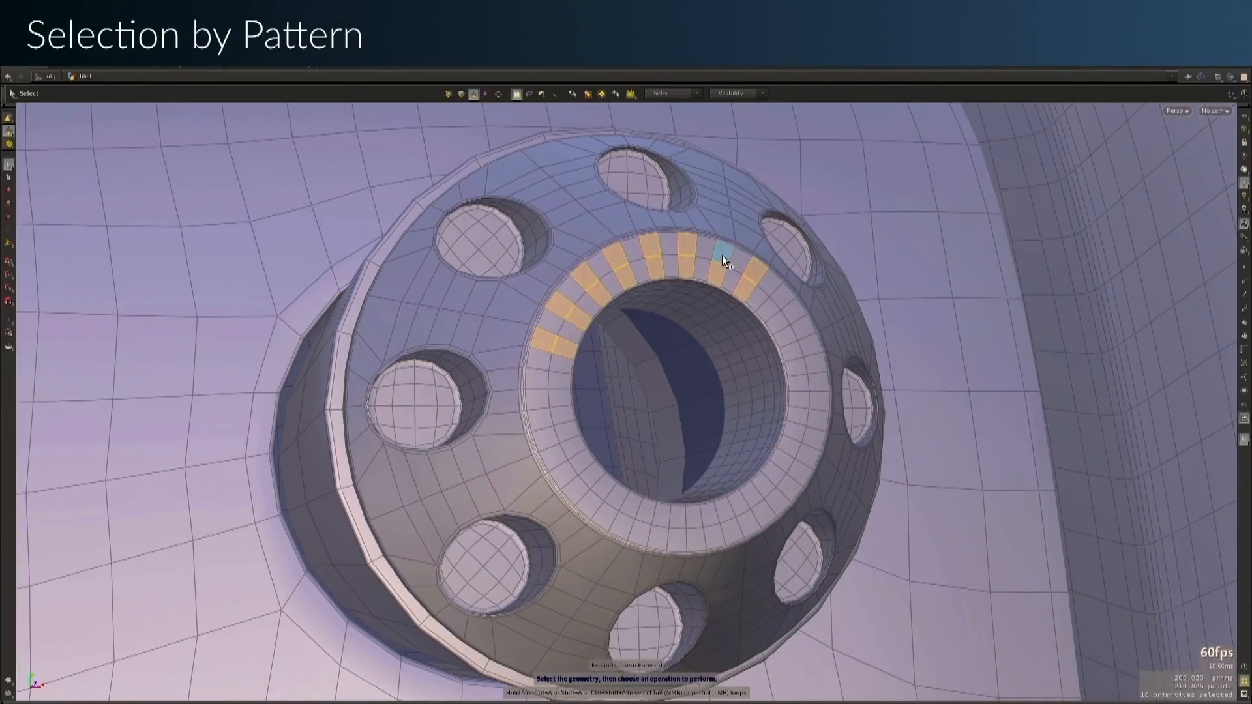
key(shift+Right)
key(shift+Right)
key(shift+Right)
key(shift+Right)
key(shift+Right)
key(shift+Right)
key(shift+Right)
key(shift+Right)
key(shift+Right)
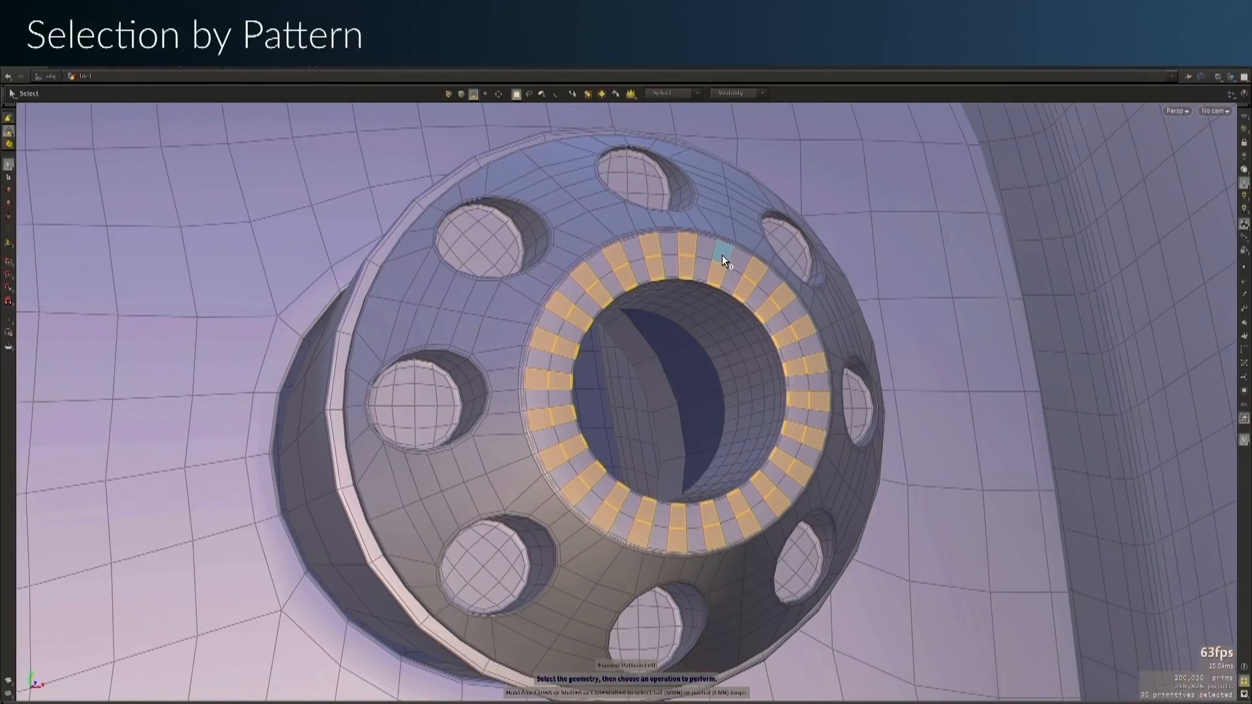
key(ctrl+z)
Grow and shrink the alternating face pattern incrementally along part of the rim
key(shift+Up)
key(shift+Up)
key(shift+Up)
key(shift+Up)
key(shift+Up)
key(shift+Up)
key(shift+Up)
key(shift+Up)
key(shift+Down)
key(shift+Down)
key(shift+Down)
key(shift+Down)
key(shift+Down)
key(shift+Down)
key(shift+Down)
key(shift+Down)
key(shift+Down)
key(shift+Down)
key(shift+Down)
key(shift+Down)
key(shift+Down)
key(shift+Down)
key(shift+Down)
key(shift+Down)
key(shift+Down)
key(shift+Down)
key(shift+Down)
key(shift+Down)
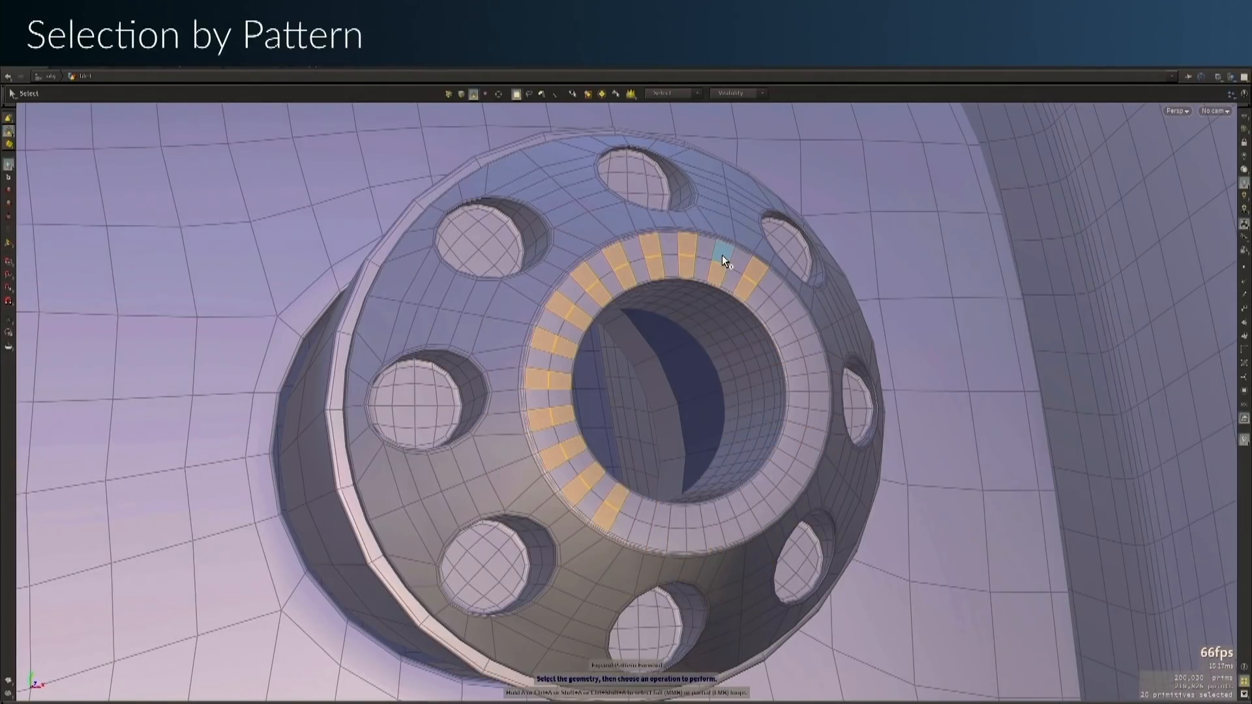
Expand the alternating face pattern around the full rim and into the hole's inner wall, and undo the expansion
key(shift+Left)
key(shift+Left)
key(shift+Left)
key(shift+Left)
key(shift+Left)
key(shift+Left)
key(shift+Left)
key(shift+Left)
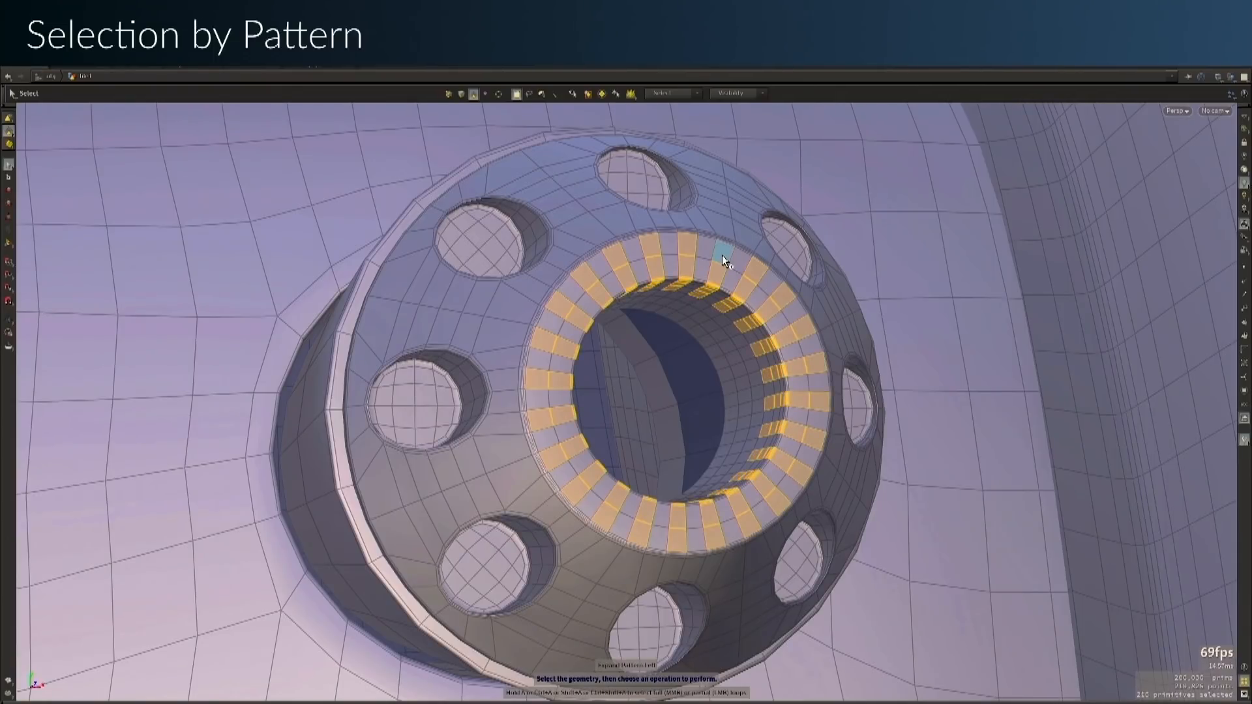
key(shift+Right)
key(shift+Right)
key(shift+Right)
key(shift+Right)
key(shift+Right)
key(ctrl+z)
Extend the alternating face pattern step by step along the rim's upper arc
key(shift+Up)
key(shift+Up)
key(shift+Up)
key(shift+Up)
key(shift+Up)
key(shift+Up)
key(shift+Up)
key(shift+Up)
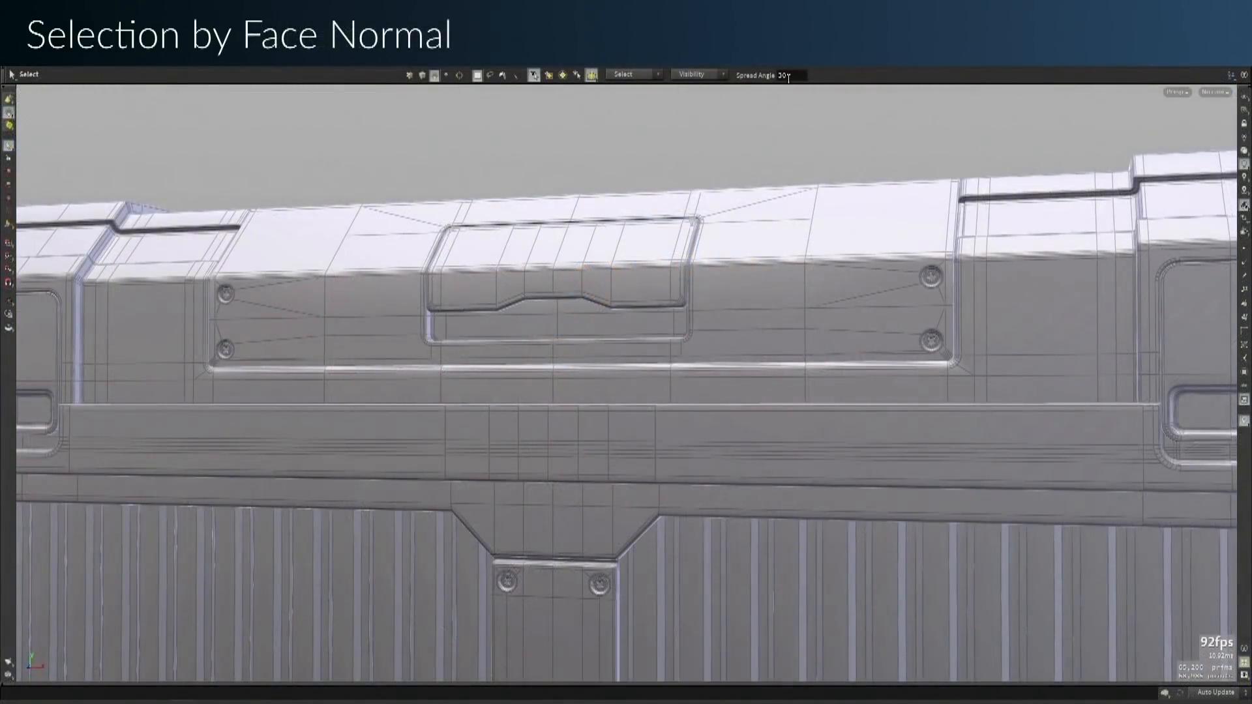
Set the Spread Angle to 60 and select the crate lid's raised front plate by face normal
click(787, 75)
key(Escape)
drag(550, 140, 576, 396)
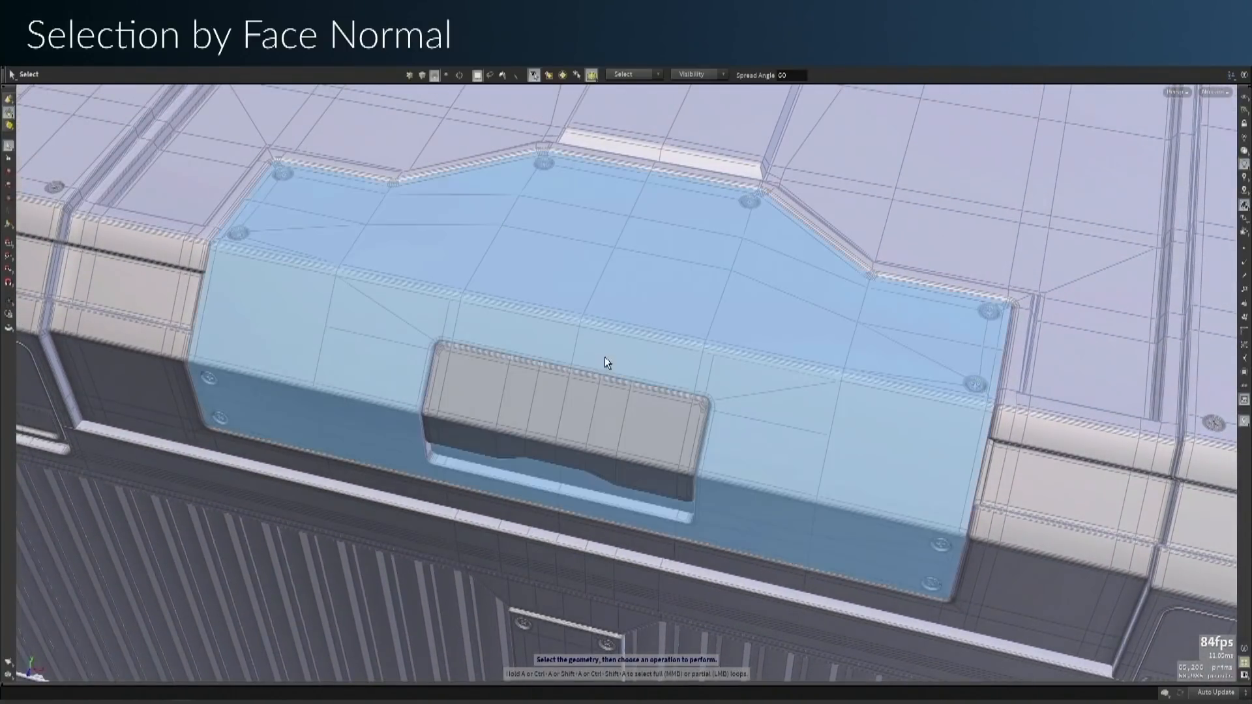
click(607, 355)
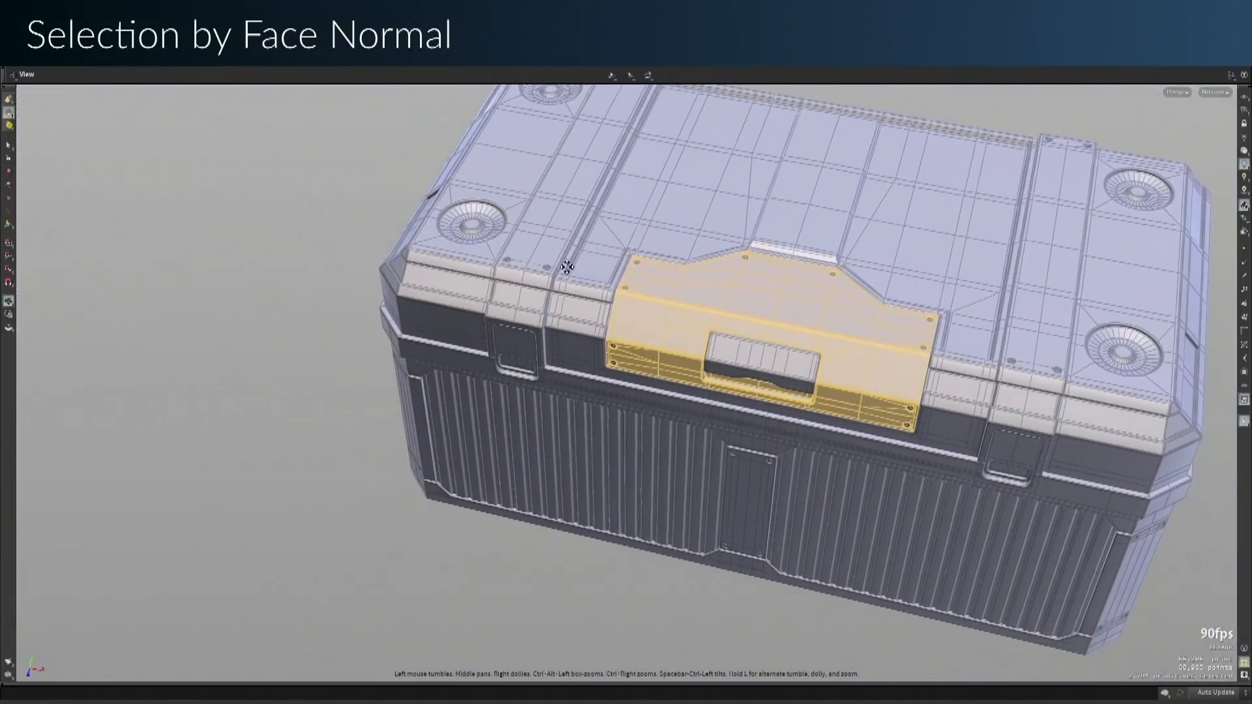
Add the lid's corner end panels, the front latch frame and the horizontal band to the selection
drag(559, 266, 419, 316)
key(s)
click(931, 319)
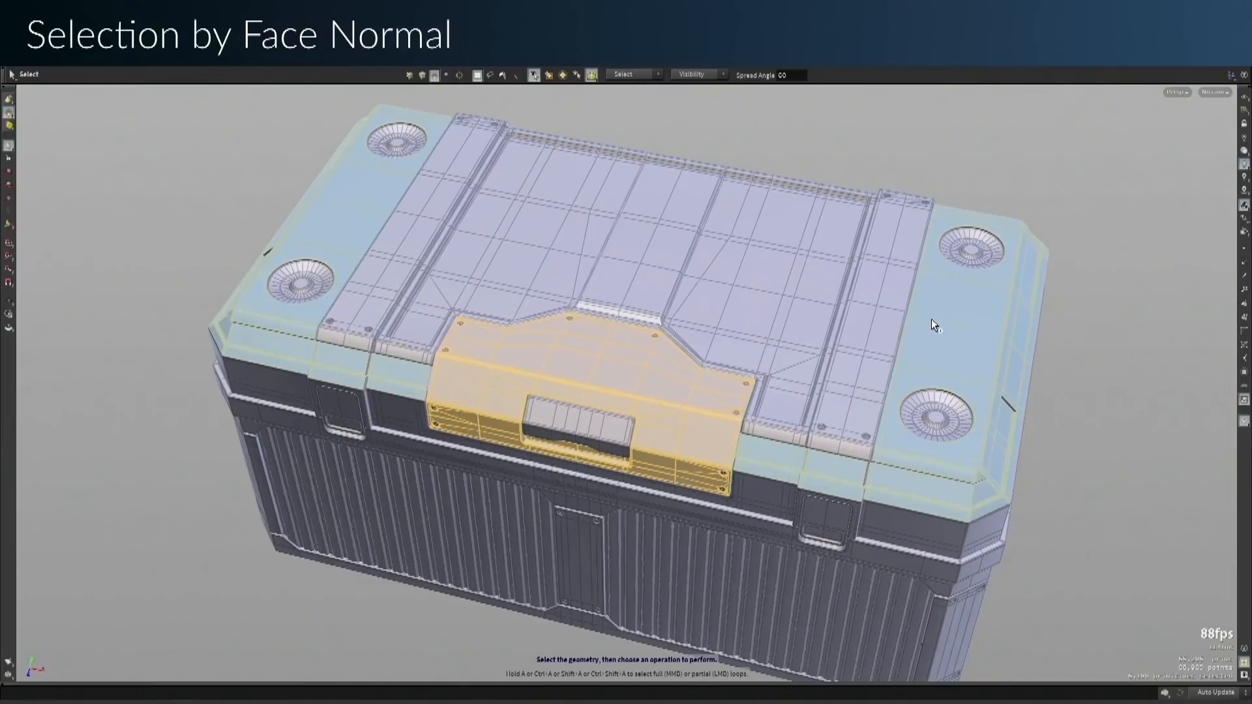
click(855, 550)
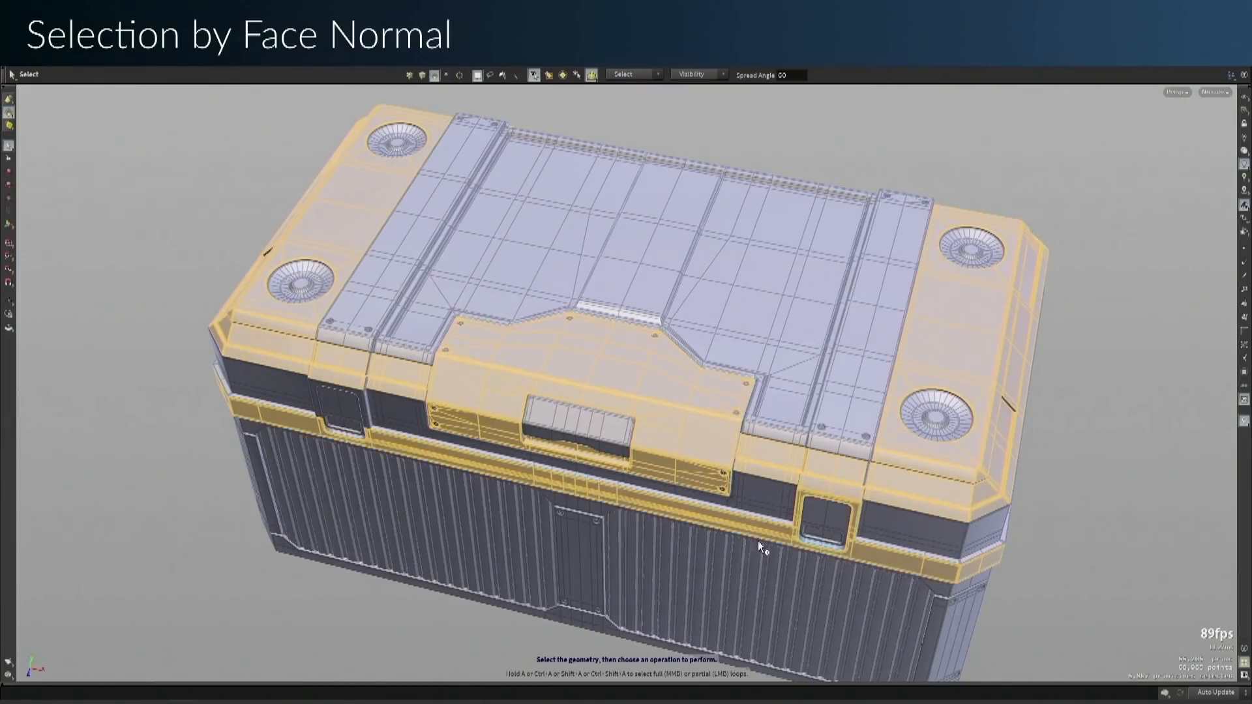
Add the remaining latch frame and matching trim around the crate's other sides to the face selection
key(Escape)
drag(219, 407, 313, 480)
middle_drag(313, 480, 882, 223)
key(s)
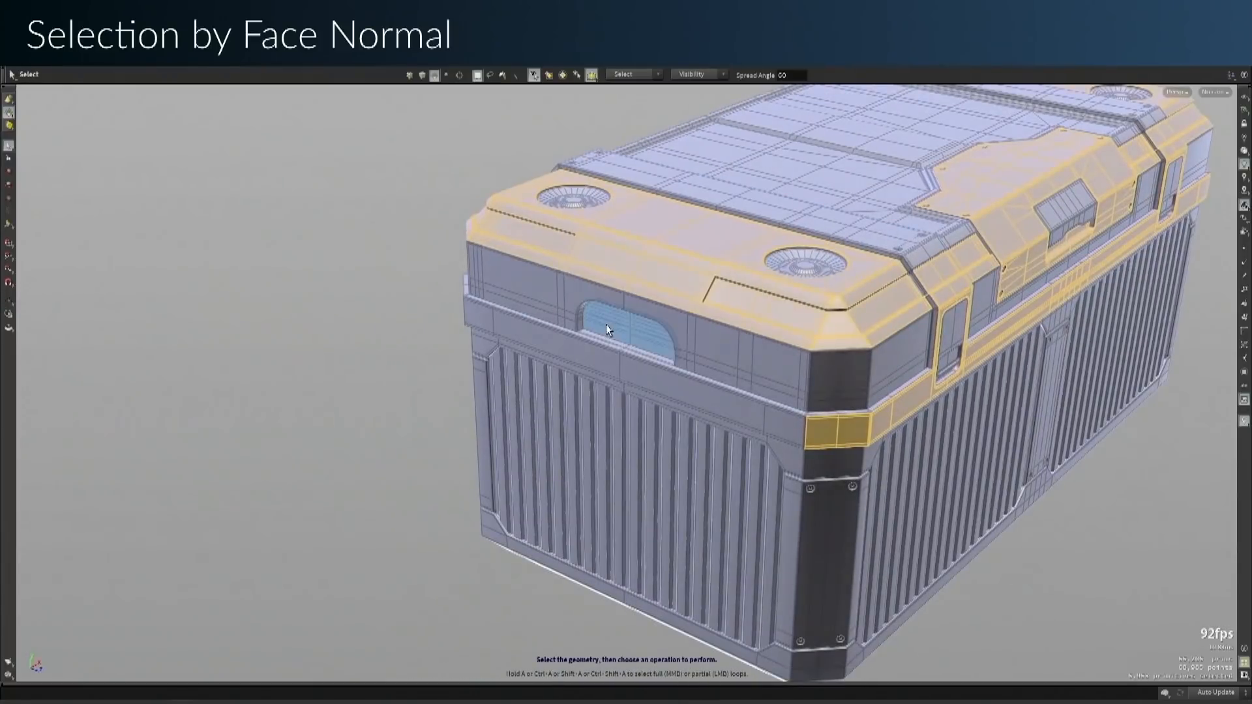
click(513, 335)
key(Escape)
drag(344, 299, 701, 318)
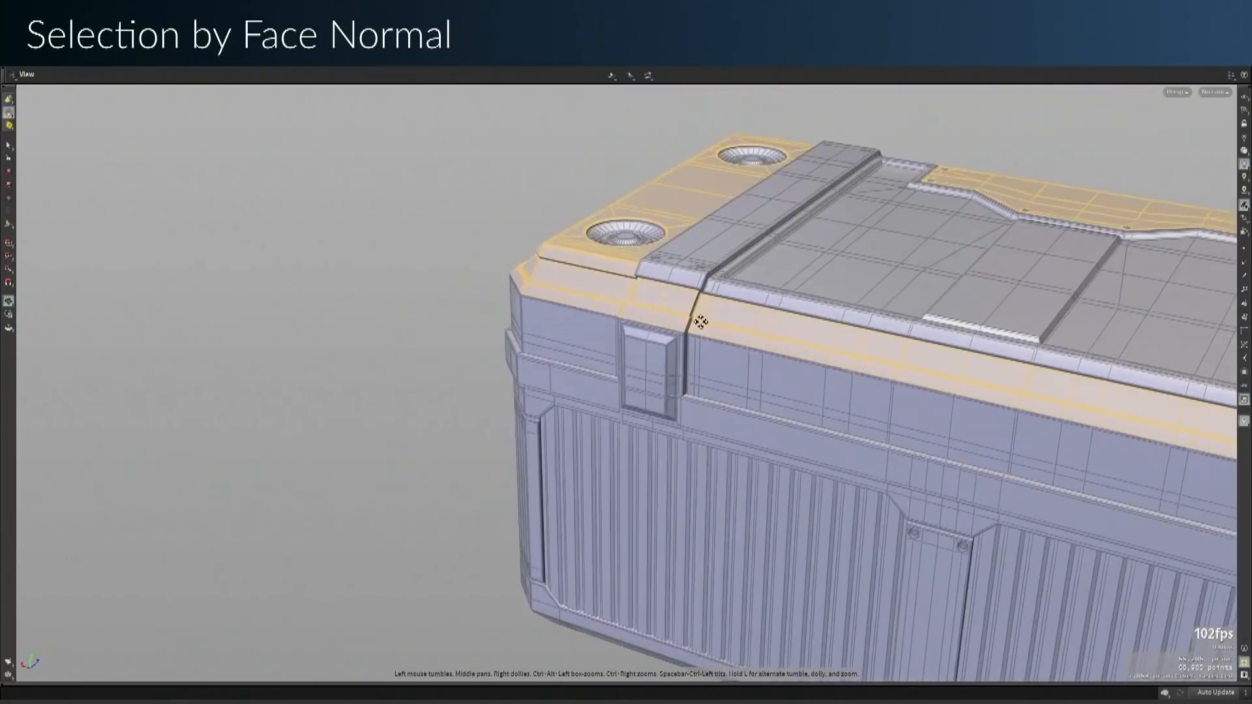
middle_drag(702, 319, 506, 241)
key(s)
click(491, 322)
click(491, 322)
key(Escape)
drag(298, 285, 664, 492)
click(522, 255)
key(Escape)
key(s)
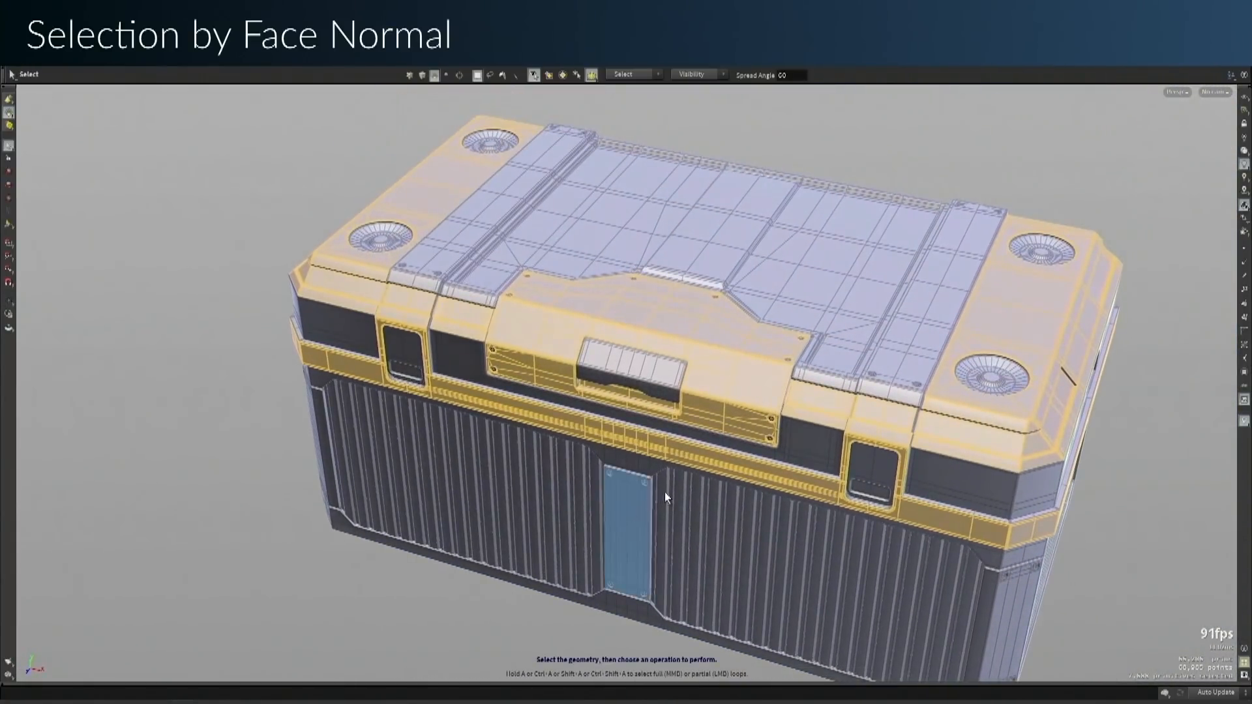
Clear the selection, set the Spread Angle to 90 and select the crate's whole lid by face normal
click(847, 146)
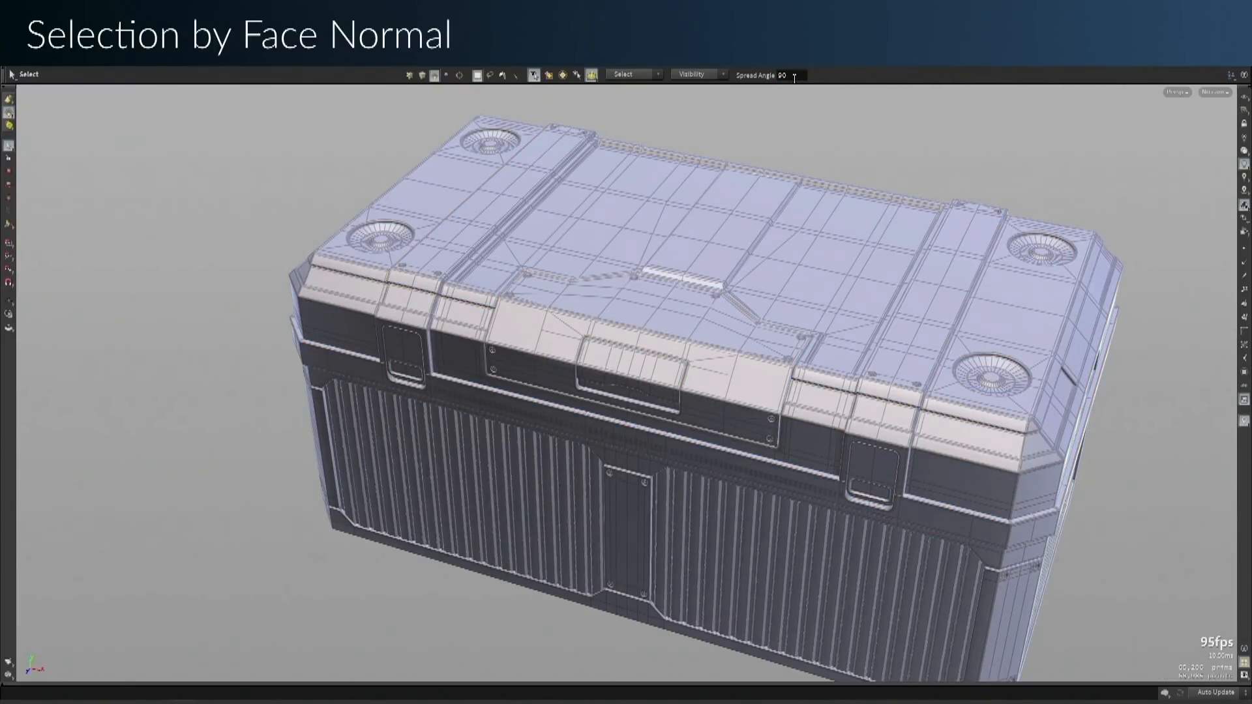
drag(720, 120, 759, 173)
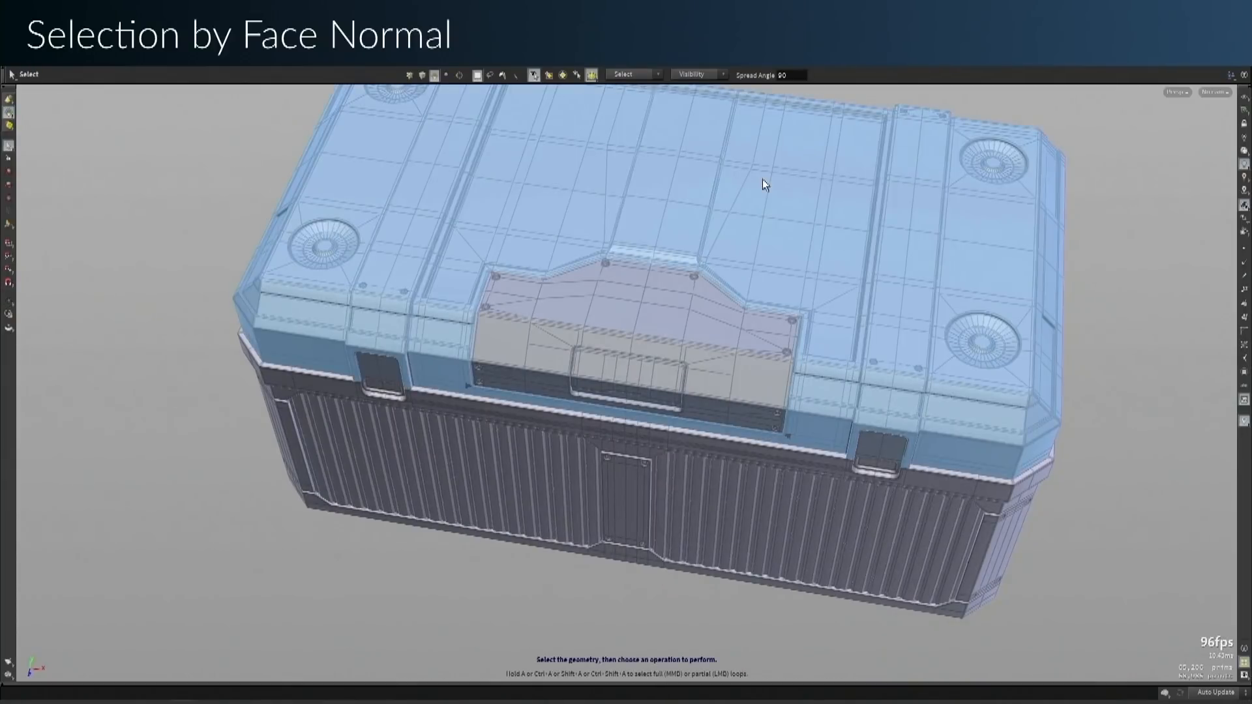
click(762, 181)
alt+drag(723, 558, 776, 212)
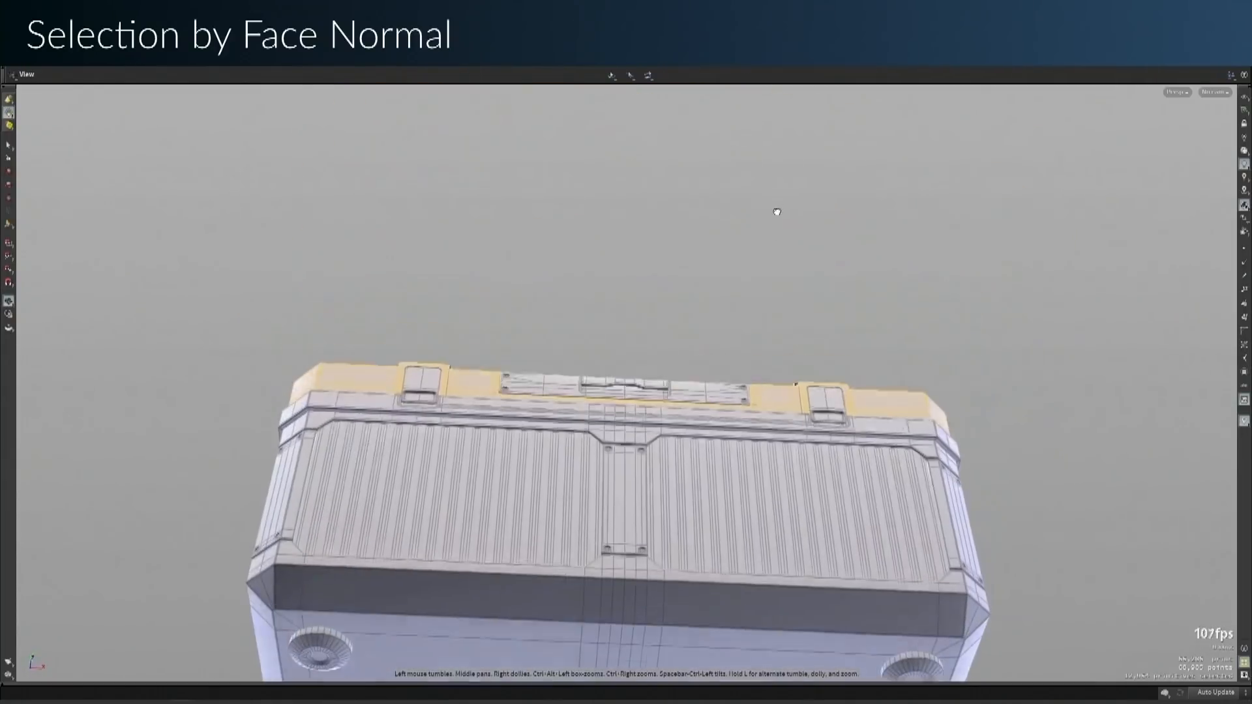
Add the crate's lower body frame and underside faces to the lid selection
key(s)
click(725, 595)
alt+drag(725, 595, 671, 481)
key(s)
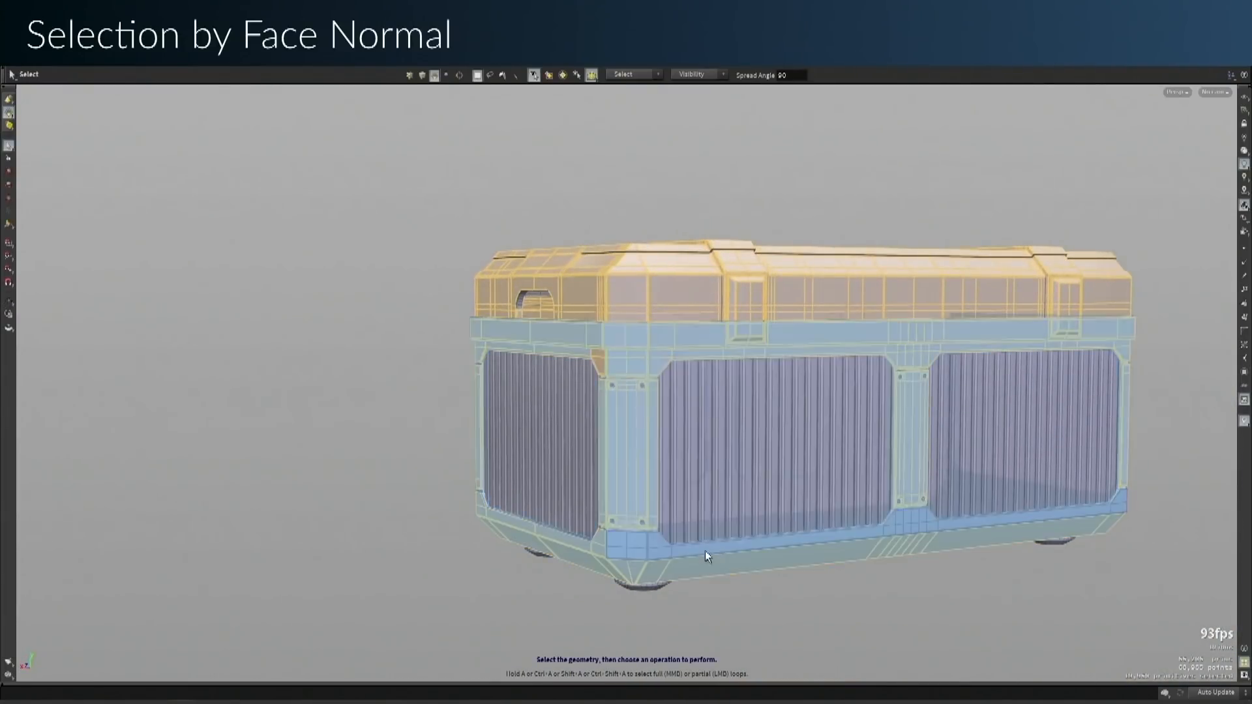
shift+click(724, 544)
alt+drag(728, 438, 667, 359)
key(s)
shift+click(672, 330)
key(Escape)
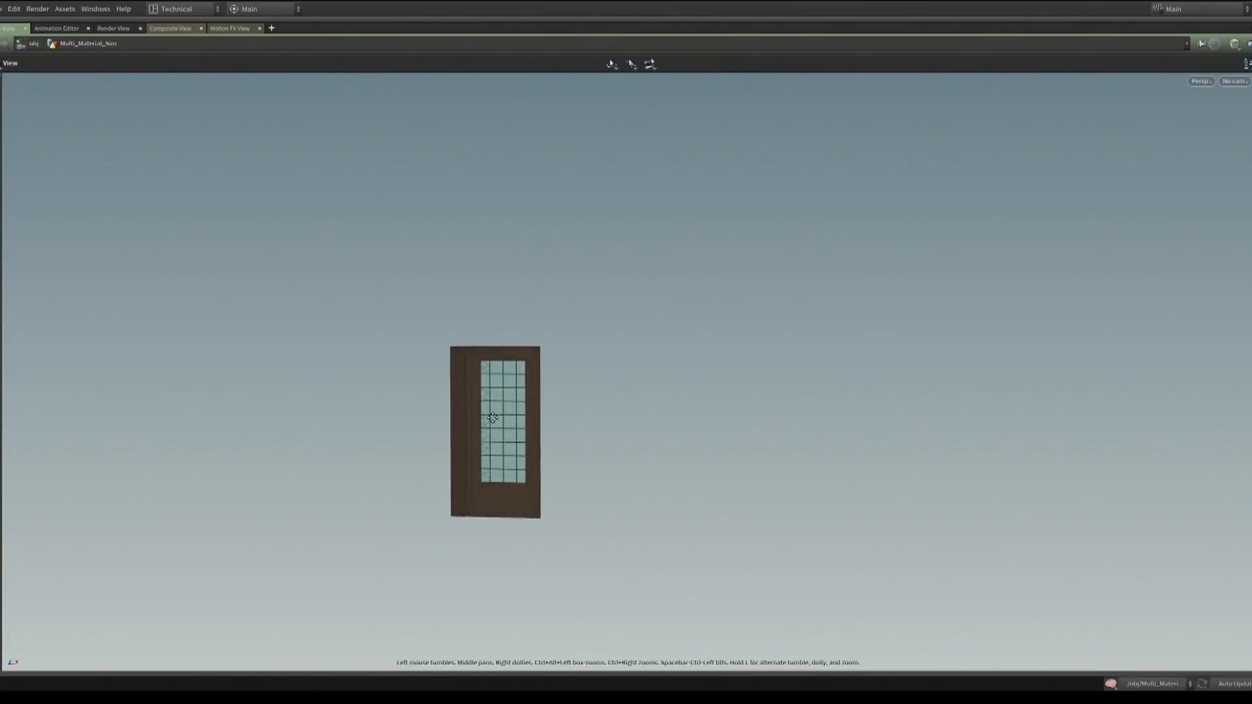
Insert an RBD Constraints from Lines node below rbdunpack1 and draw a hinge line at the door's top corner, with the group name door_hinges
scroll(1011, 340, up, 5)
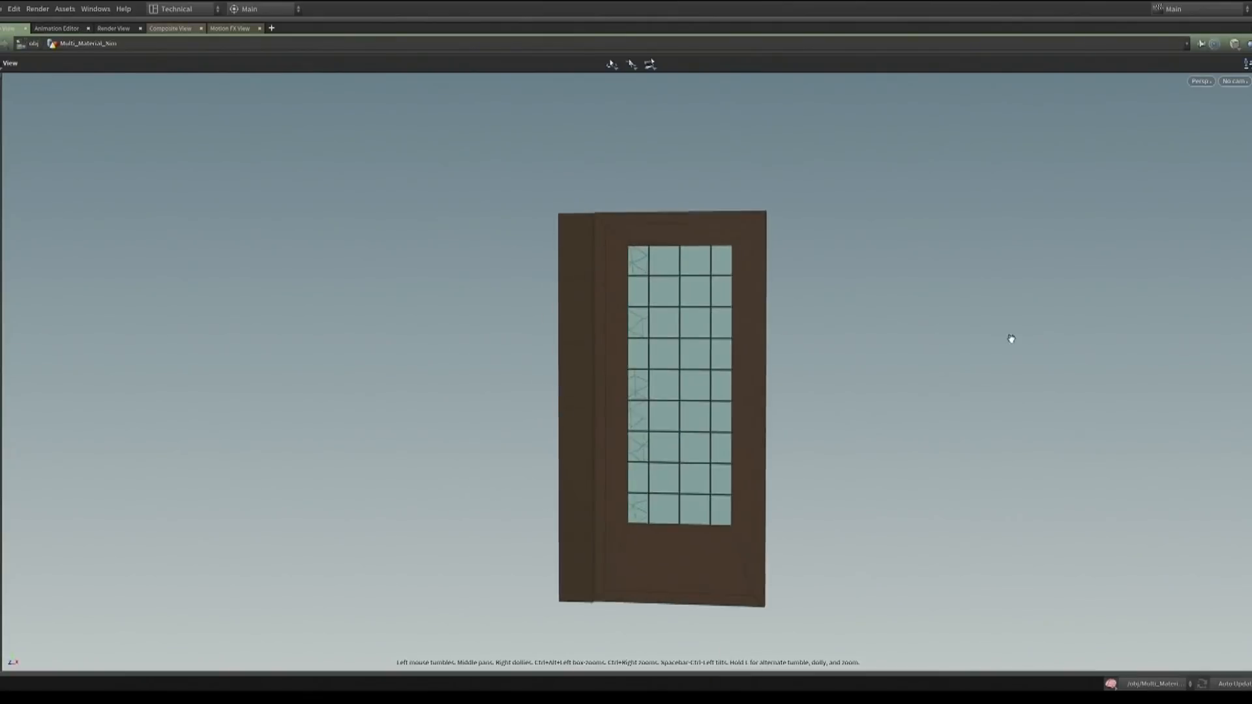
scroll(690, 366, up, 3)
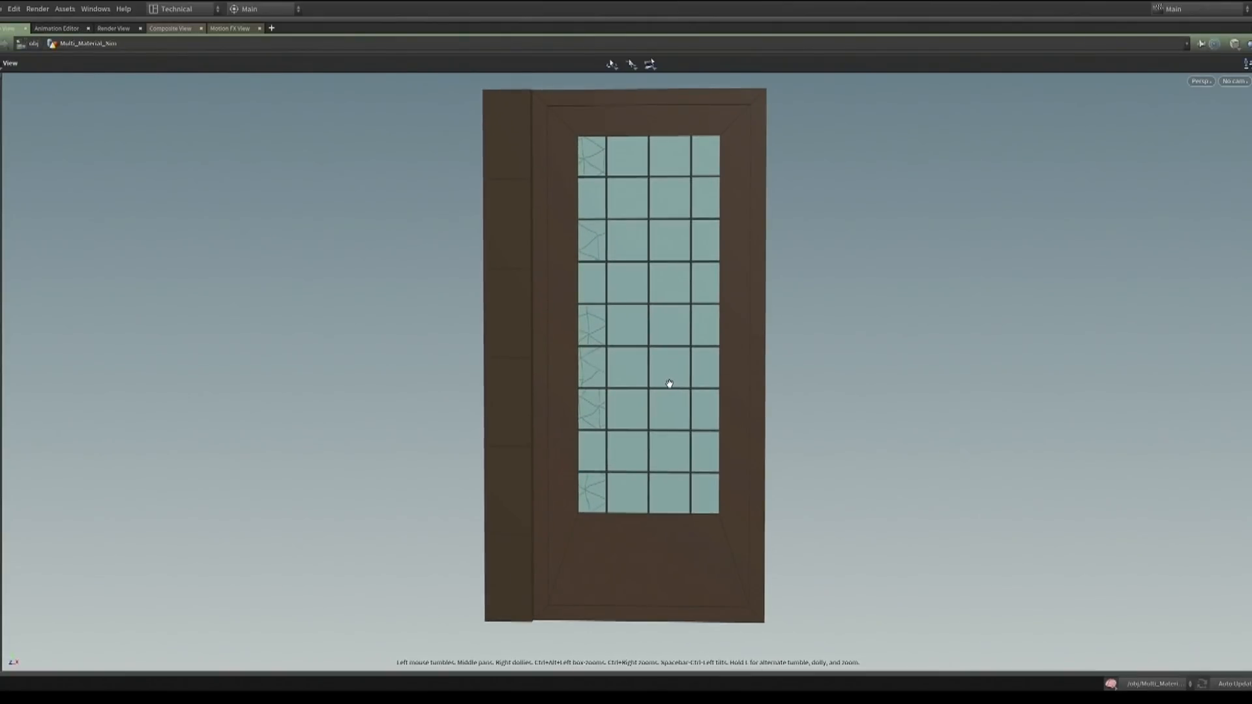
key(Return)
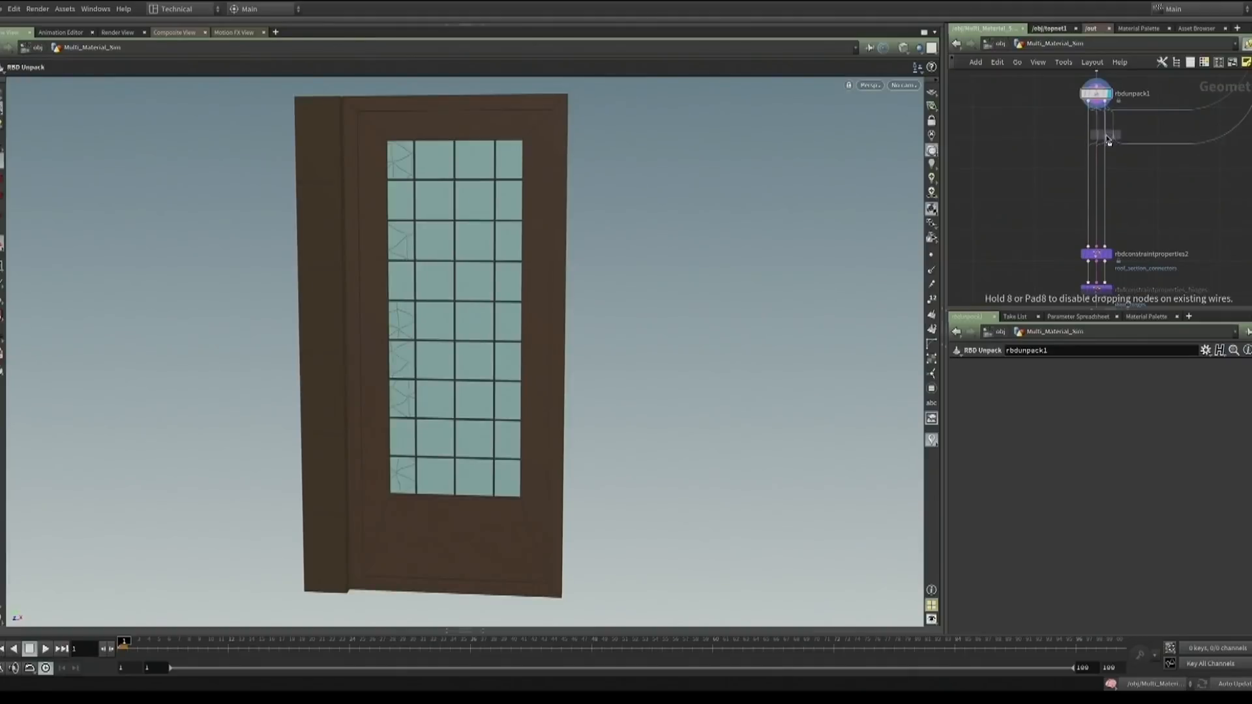
click(1106, 138)
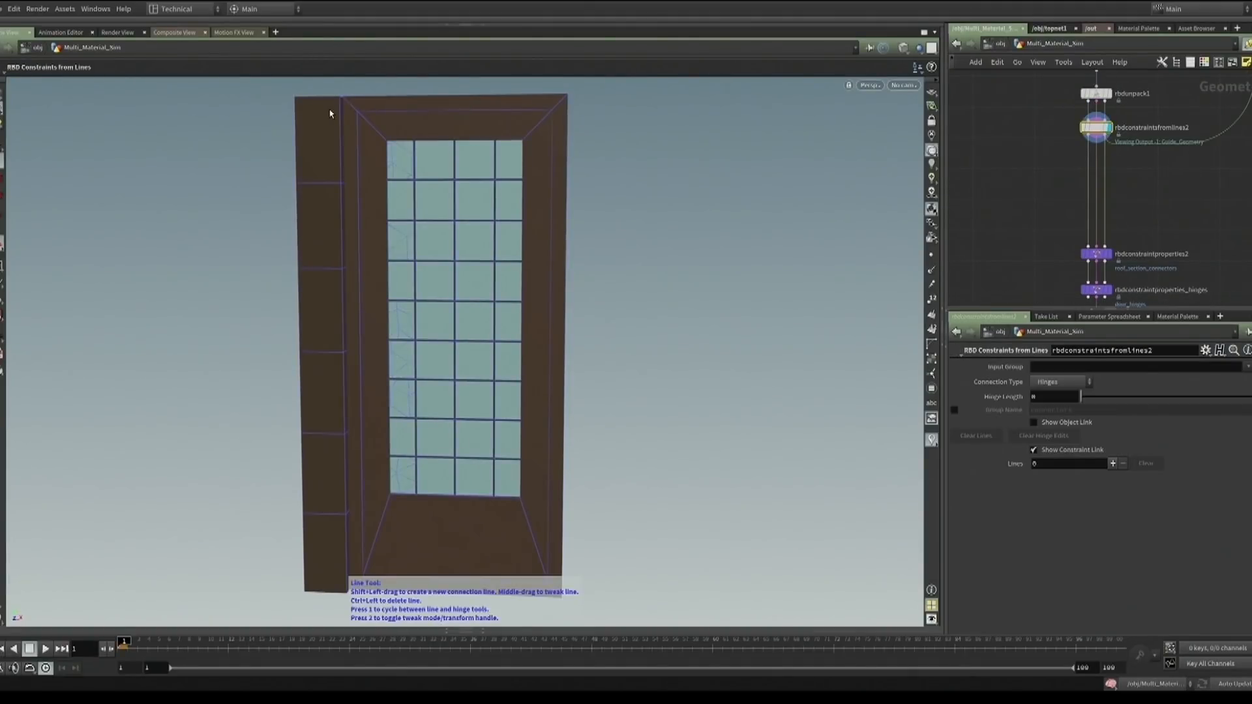
shift+drag(359, 103, 397, 103)
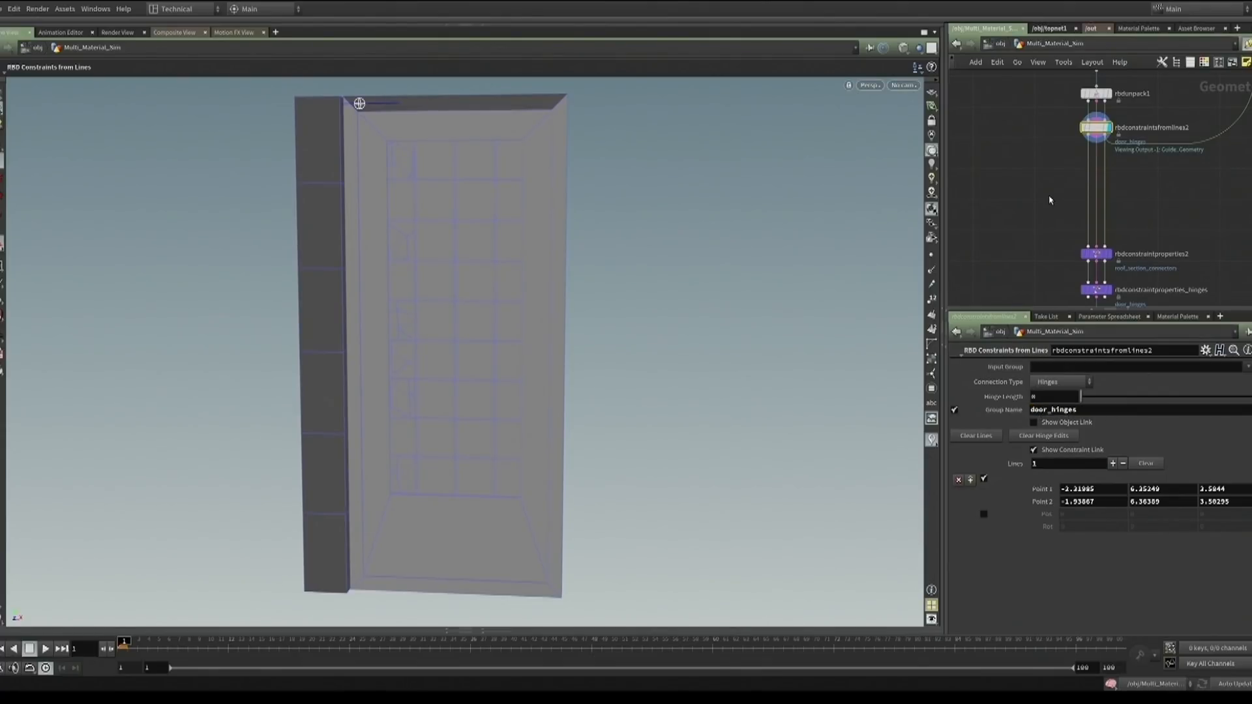
Play the door simulation in the dopnet and return to the geometry network
key(2)
click(45, 649)
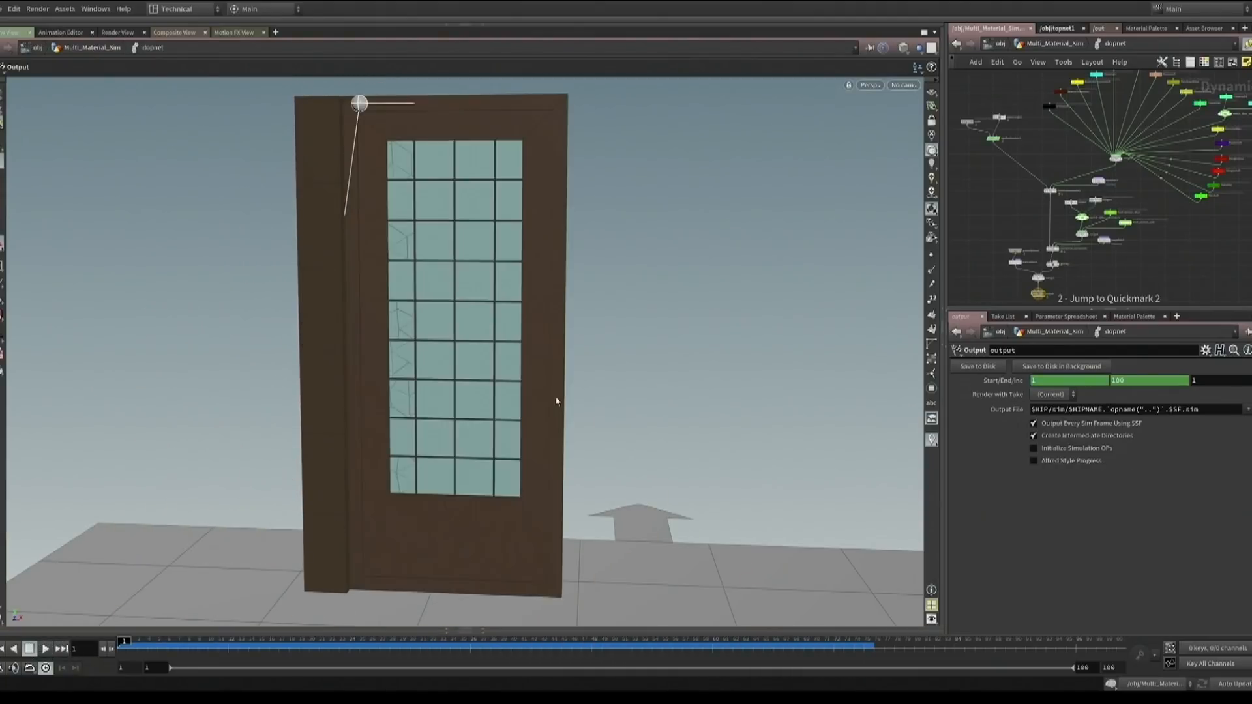
key(1)
Draw hinge lines at the middle and bottom of the door jamb and adjust the top line in rbdconstraintsfromlines2
click(1096, 128)
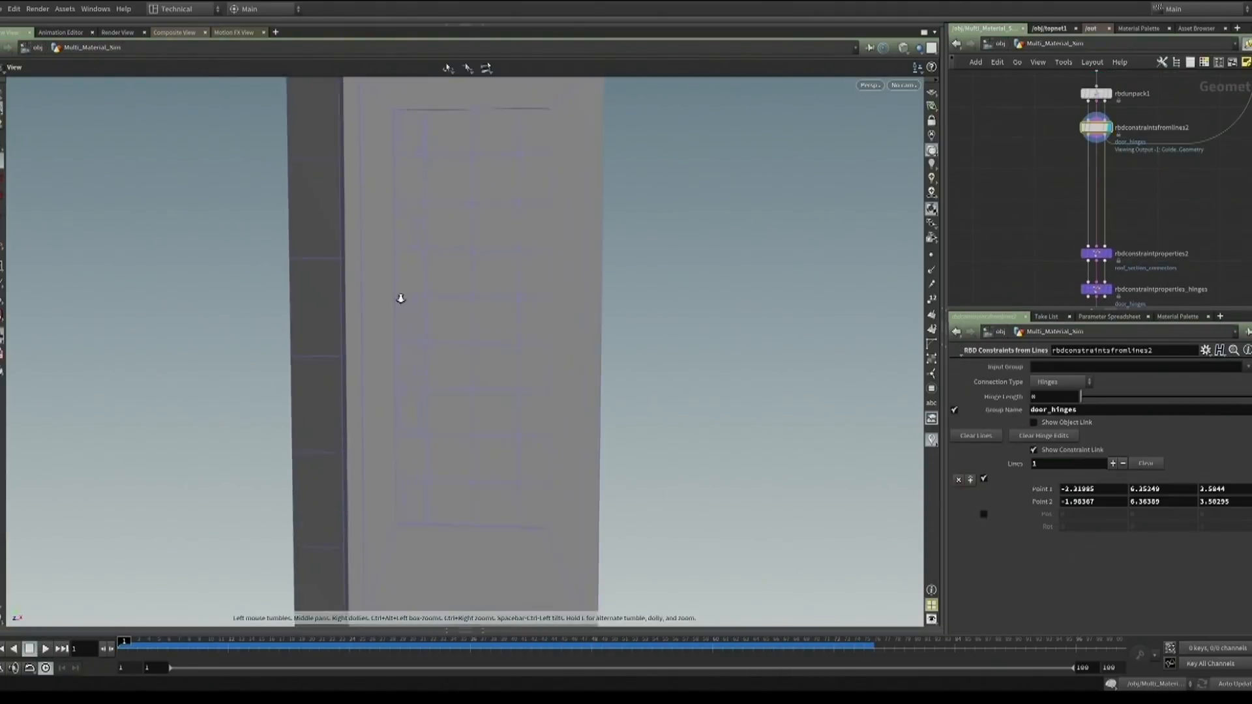
alt+drag(399, 298, 368, 300)
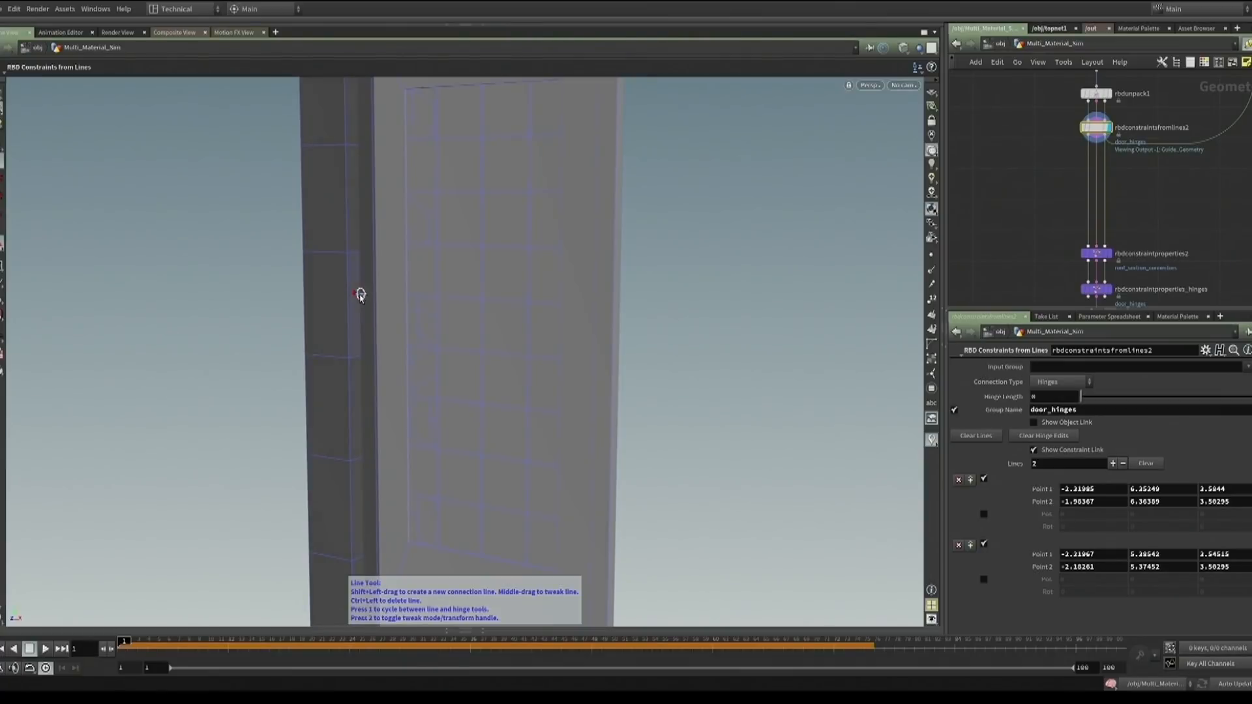
alt+drag(395, 345, 363, 498)
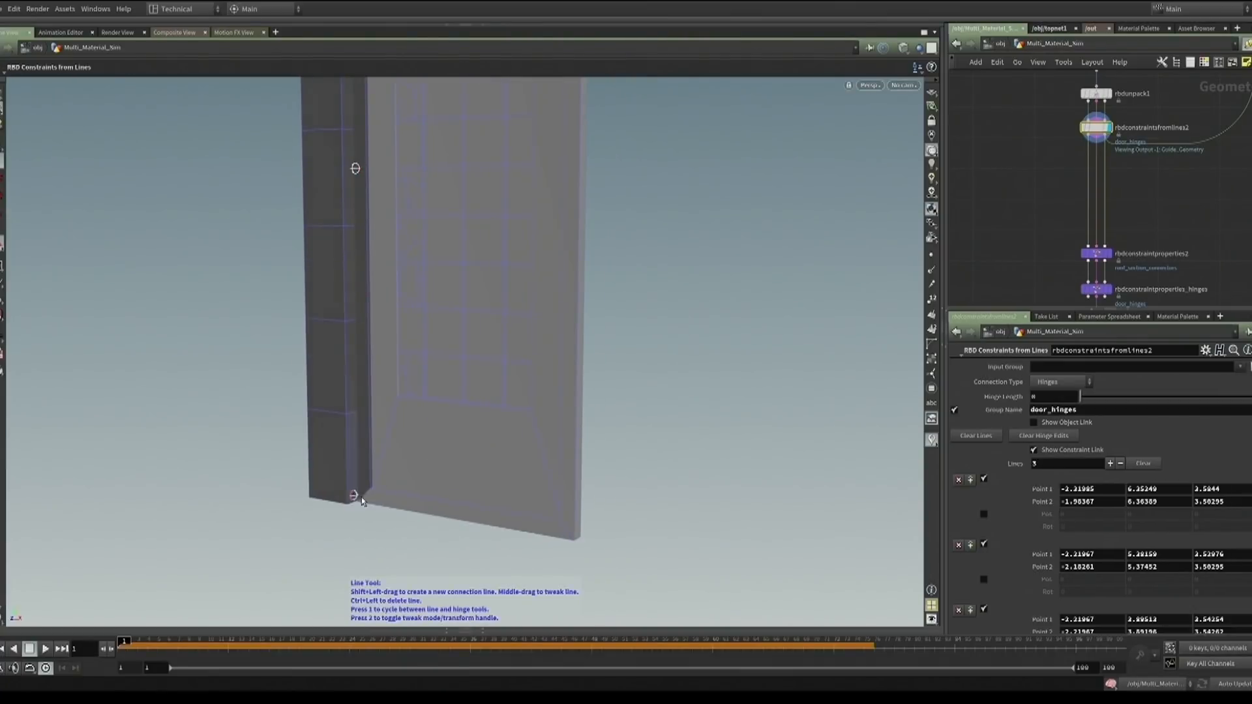
alt+middle_drag(399, 172, 385, 268)
middle_drag(391, 147, 367, 148)
Switch to the Hinge tool and reposition the door's hinge points along the jamb edge
key(1)
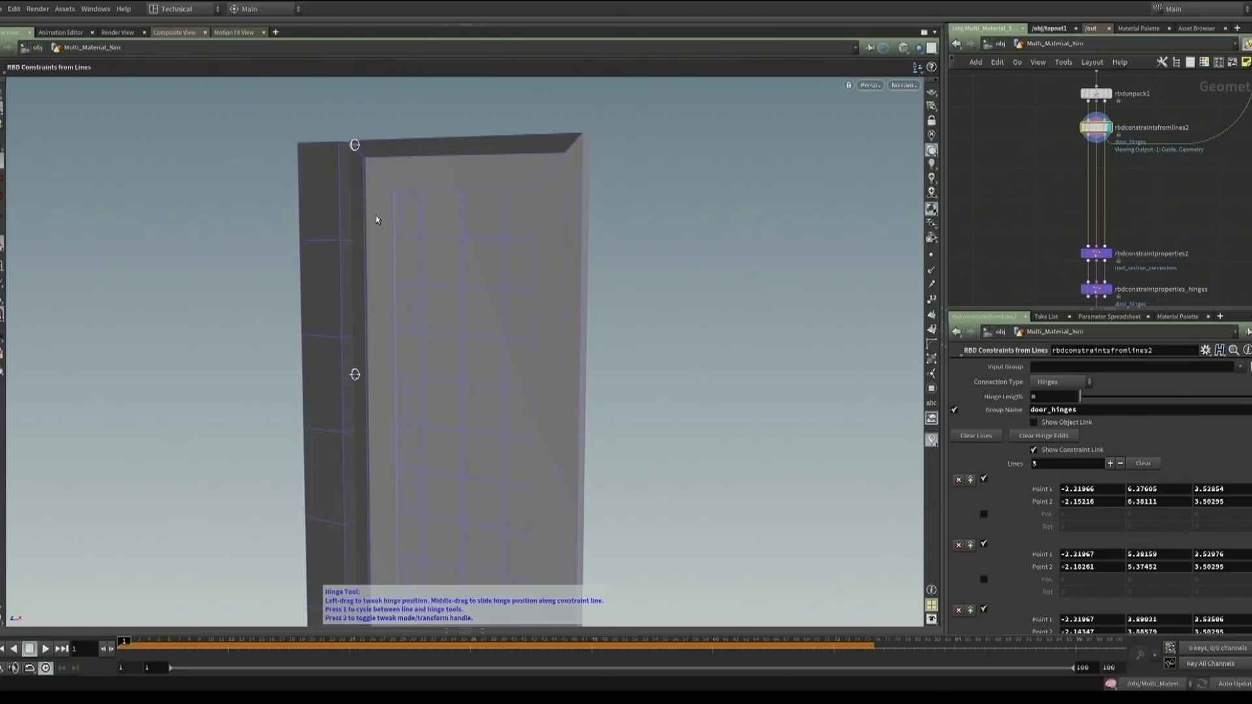
drag(357, 152, 352, 163)
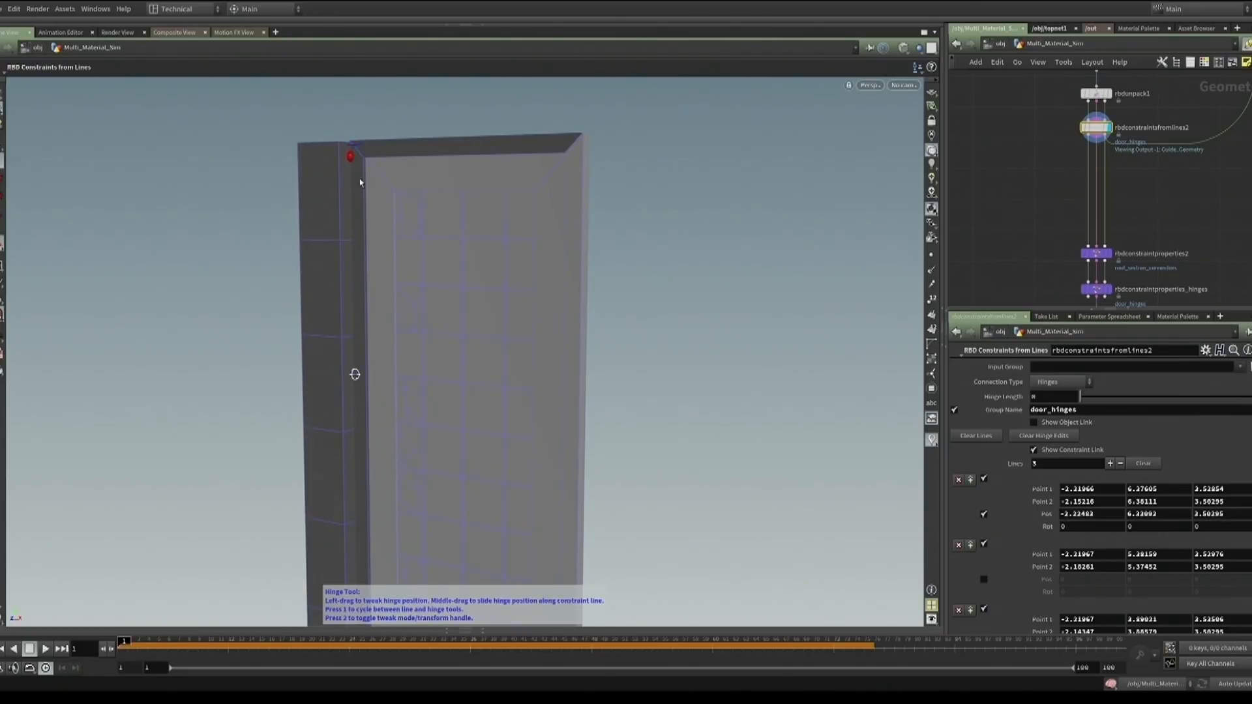
mouse_move(357, 378)
mouse_down()
mouse_move(361, 389)
mouse_move(361, 379)
mouse_up()
alt+middle_drag(399, 456, 441, 391)
scroll(492, 307, down, 3)
mouse_move(442, 391)
alt+mouse_down()
mouse_move(459, 383)
mouse_move(440, 408)
alt+mouse_up()
alt+middle_drag(440, 407, 438, 388)
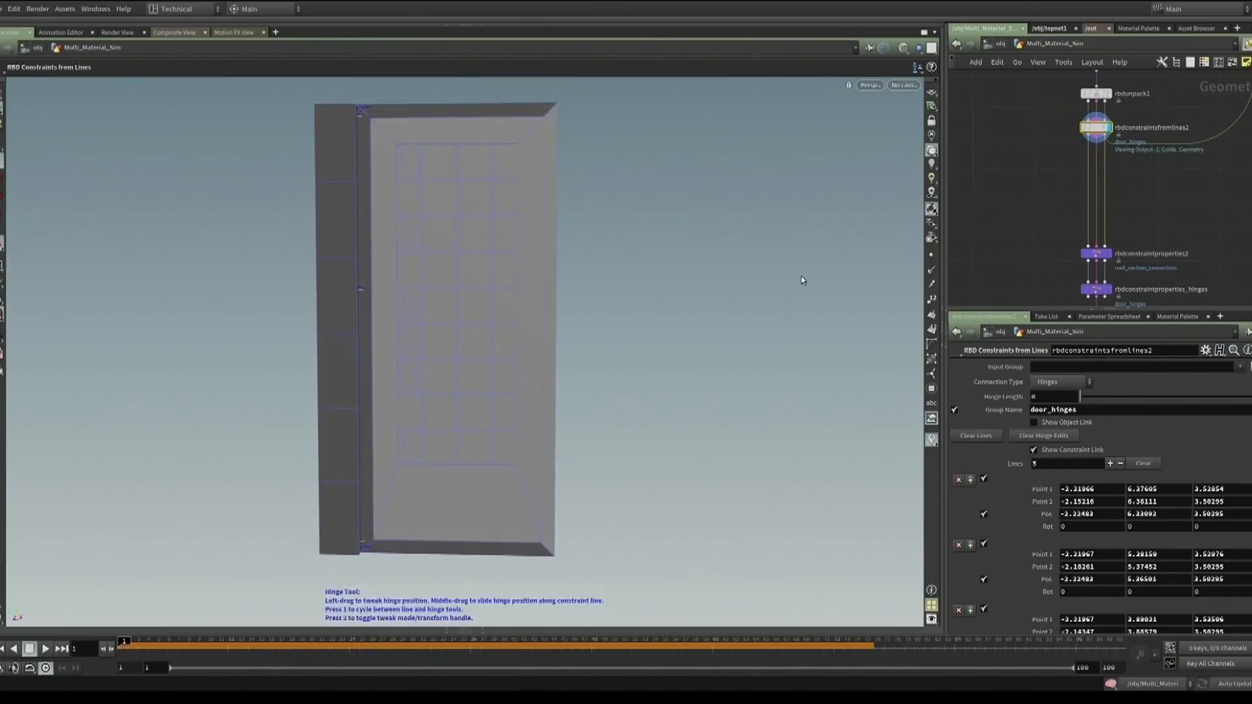
Inspect the hinge constraint properties and the dopnet's switch_slider_constraints node, and play the door simulation
click(1096, 289)
key(2)
click(1084, 218)
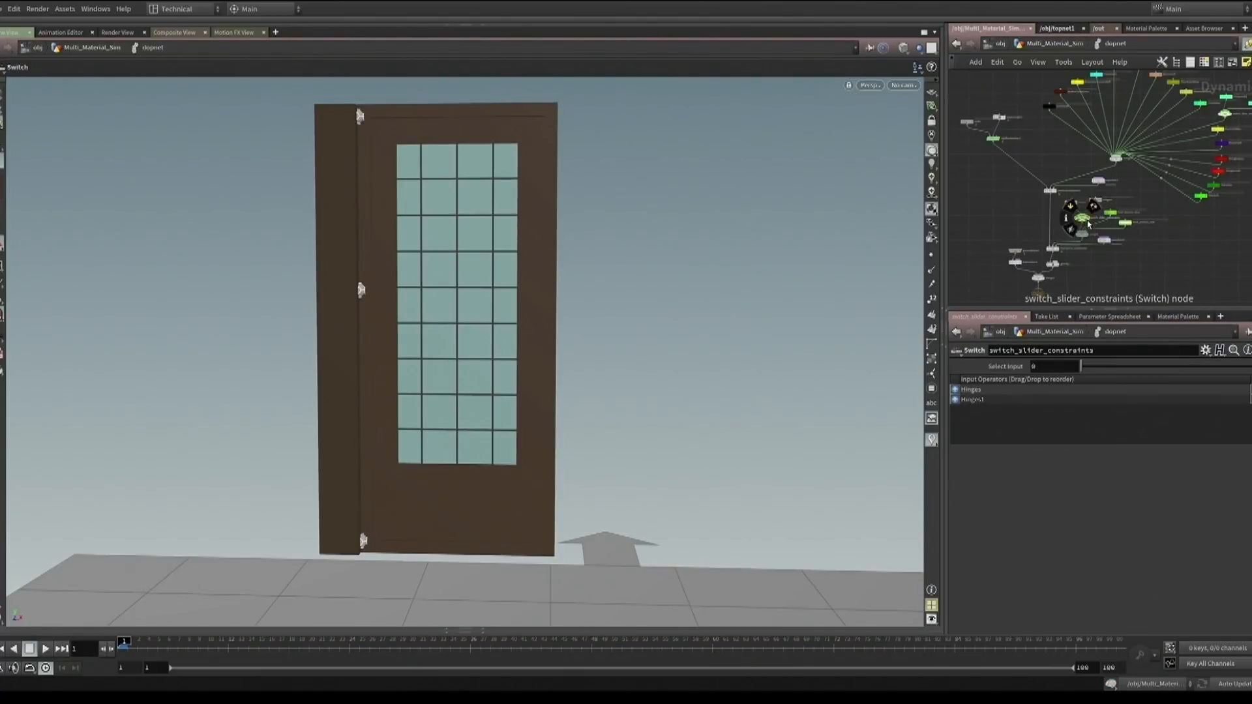
click(42, 649)
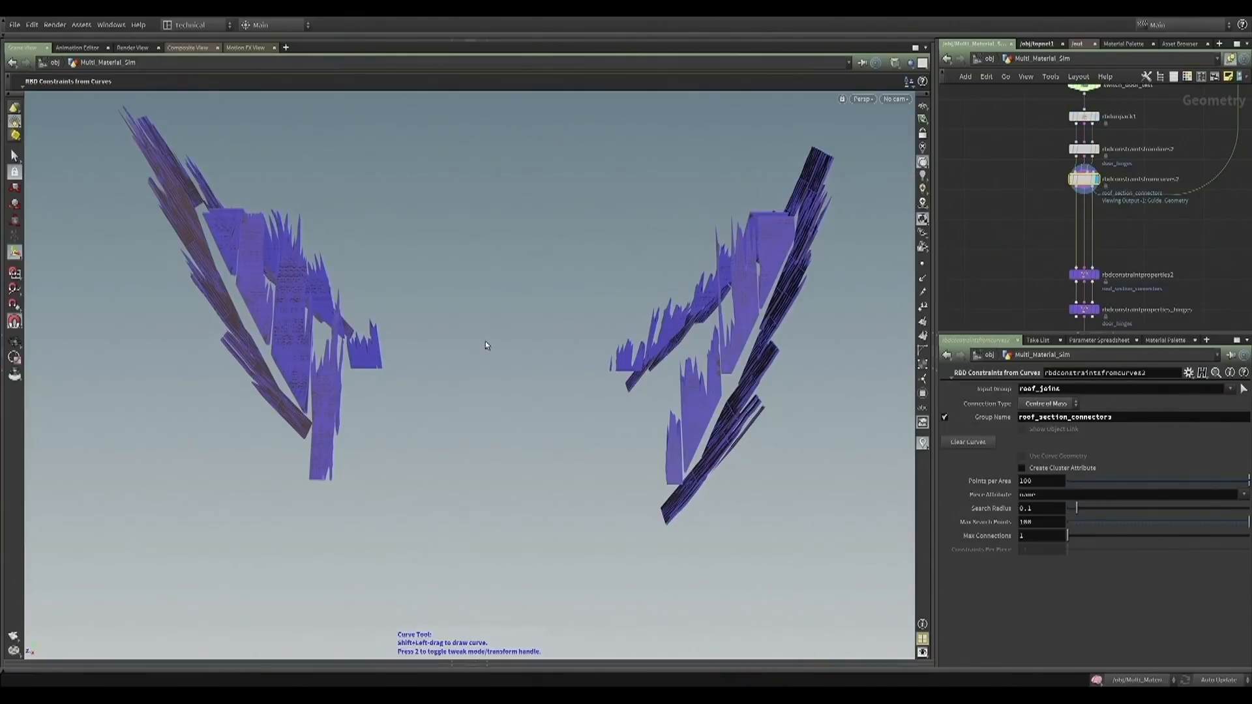
Draw a constraint curve along the left roof pieces' edge and set the Piece Attribute to section and the Search Radius to 0.5
scroll(273, 295, up, 4)
alt+drag(273, 295, 384, 304)
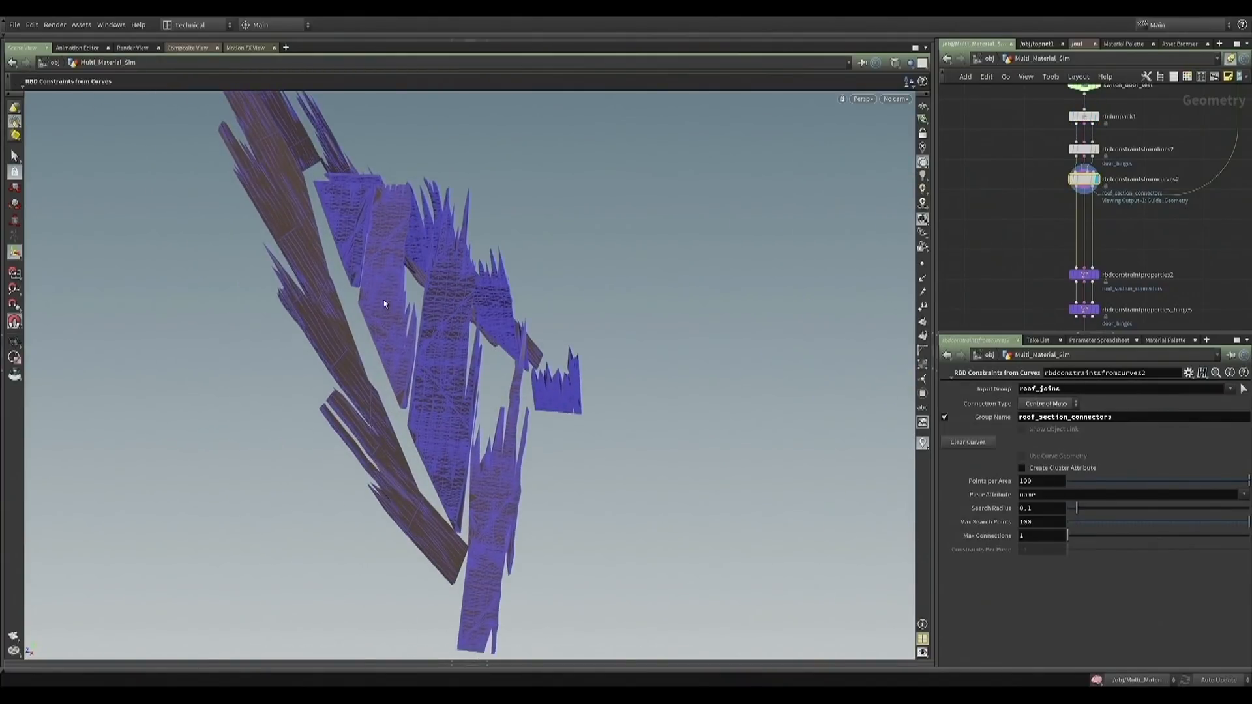
shift+drag(349, 263, 420, 438)
shift+drag(455, 510, 459, 532)
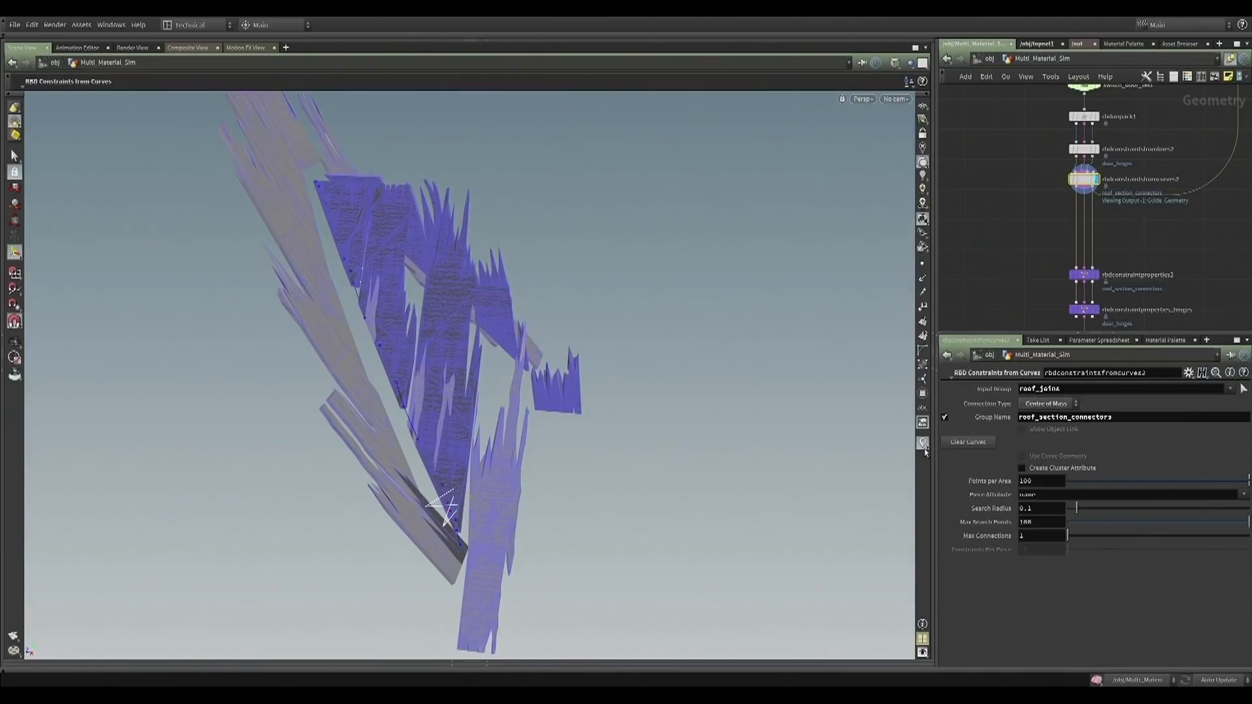
click(1230, 559)
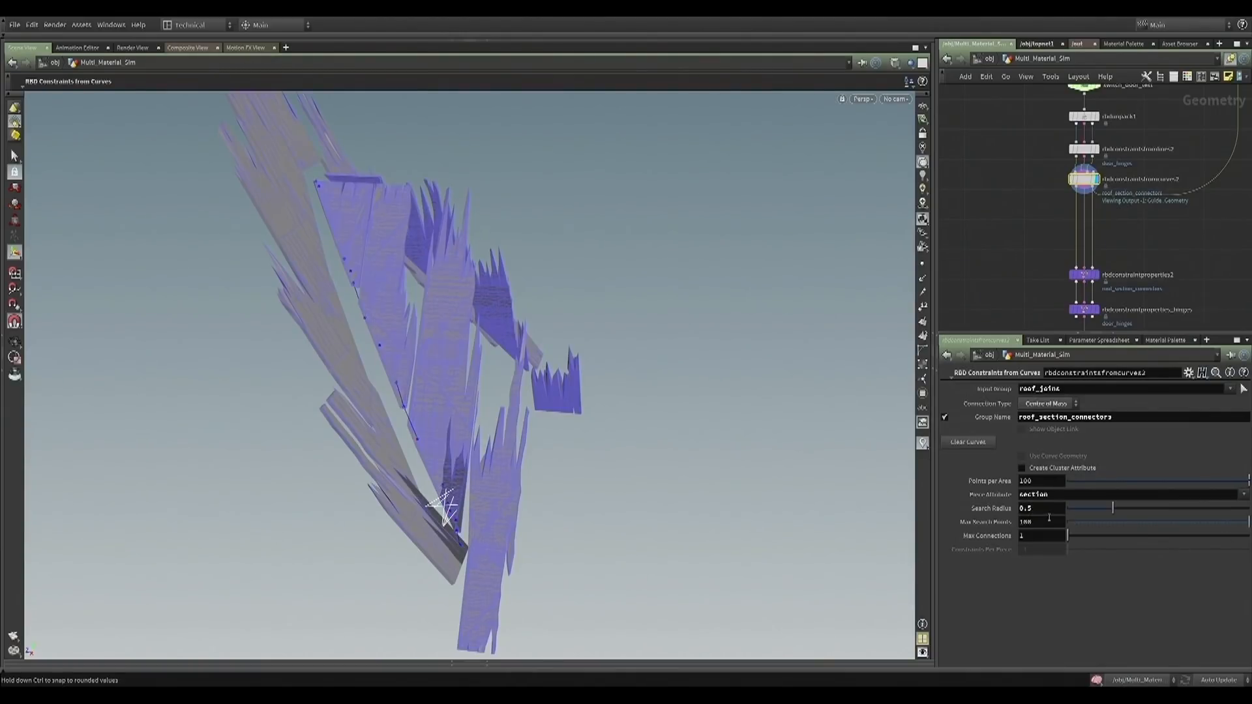
Draw further constraint curves down the roof section's other seam and set Max Search Points to 200
alt+drag(568, 447, 204, 277)
alt+middle_drag(568, 379, 460, 271)
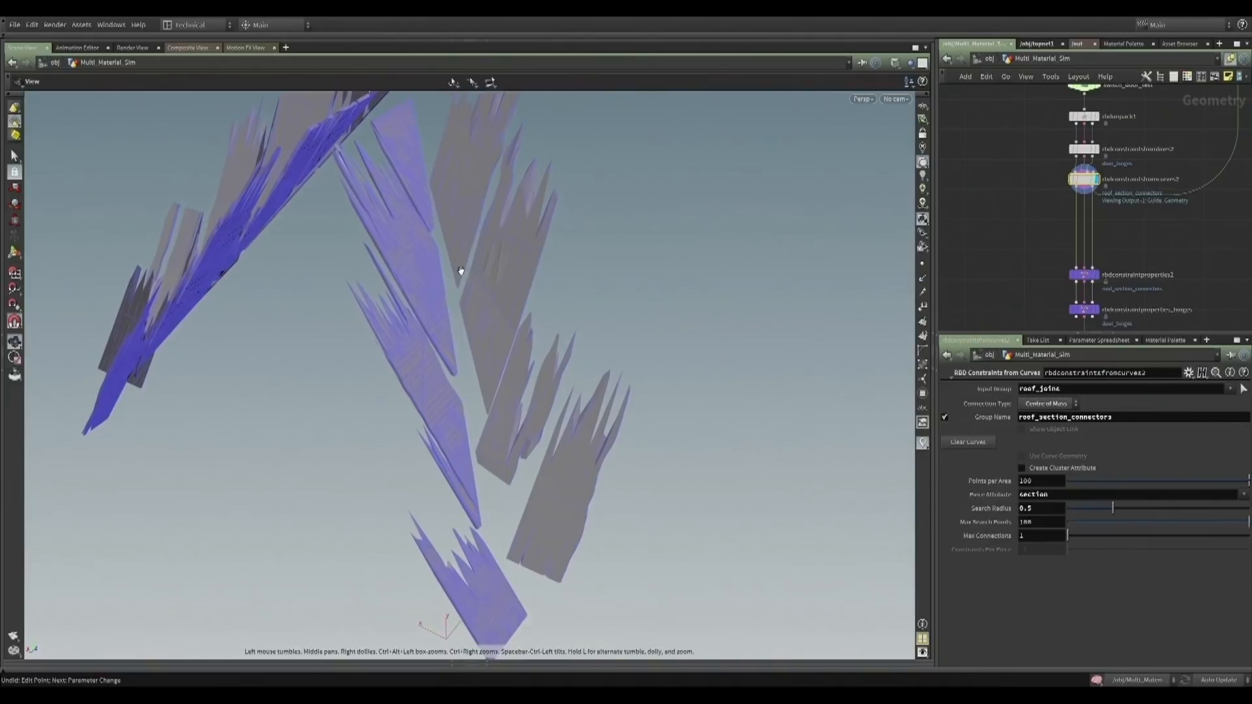
shift+drag(411, 101, 434, 226)
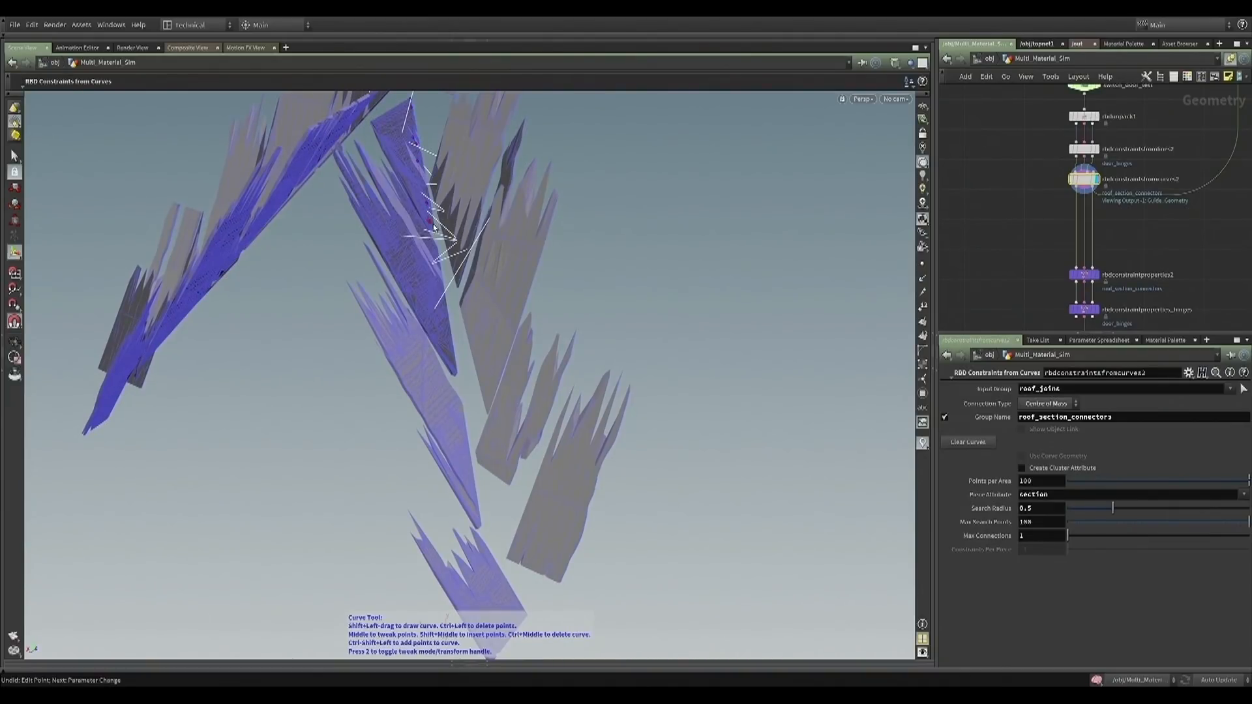
shift+drag(443, 281, 469, 457)
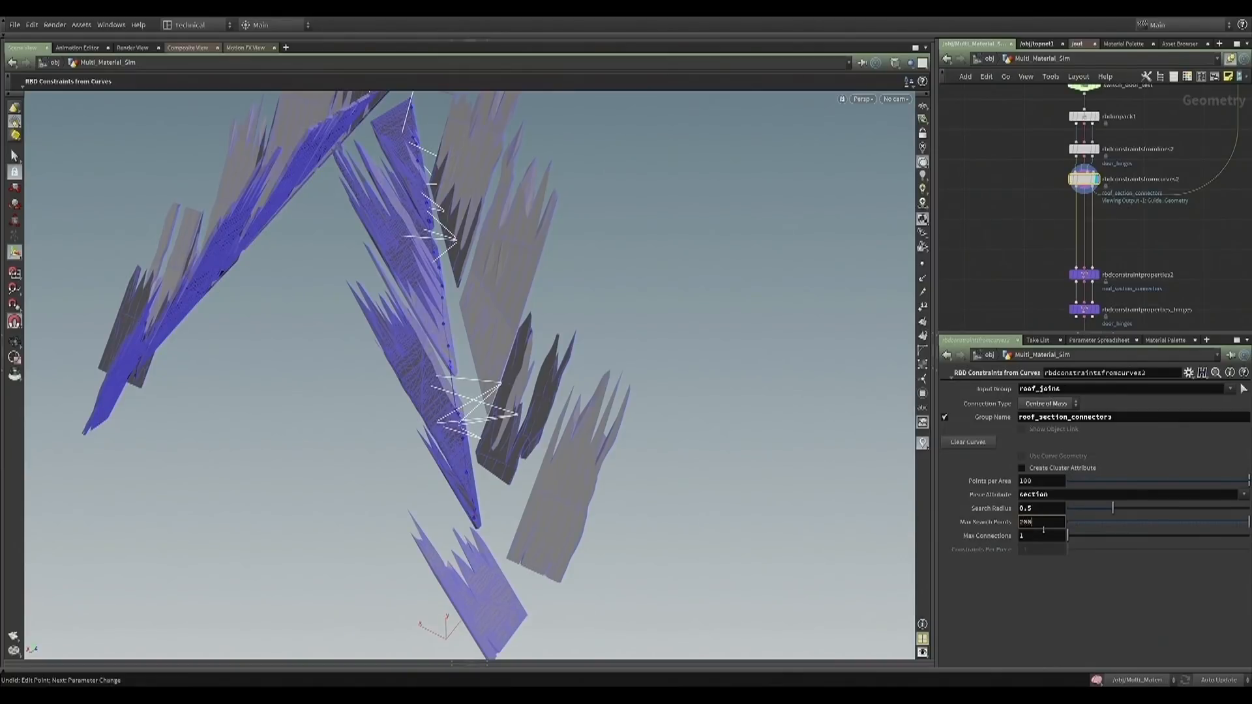
key(Return)
alt+drag(536, 380, 402, 392)
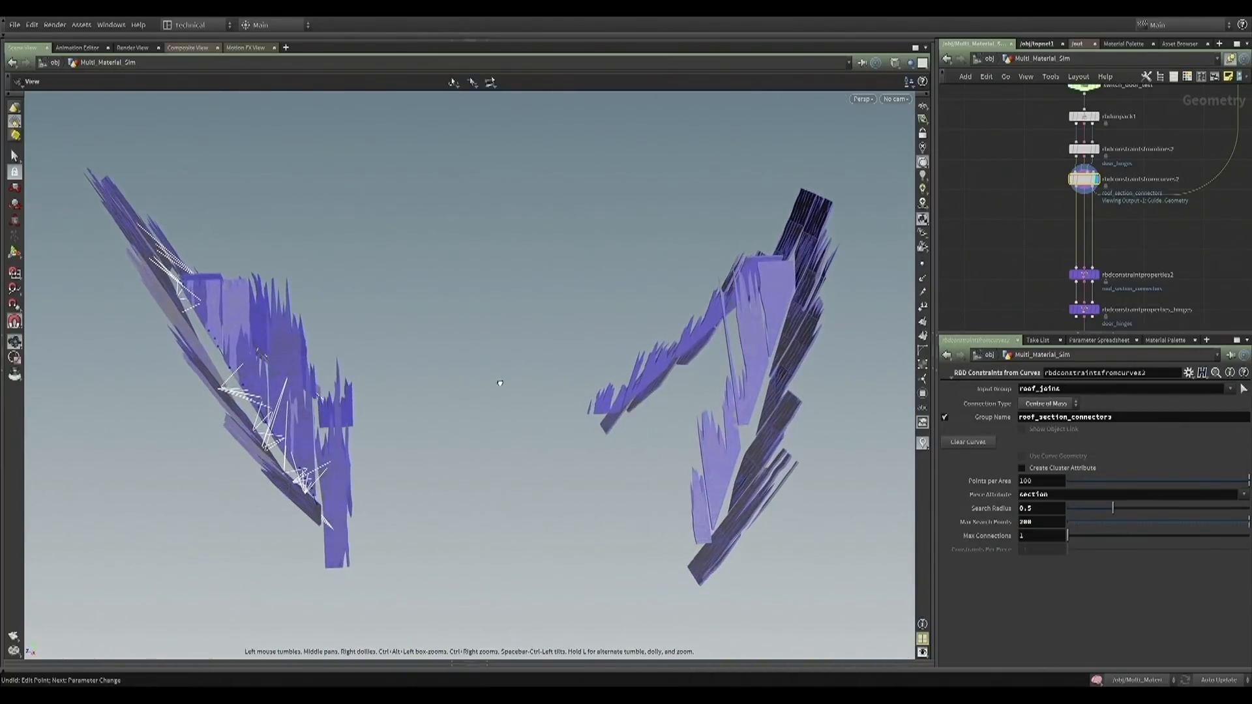
Set the roof section connectors' Strength Variance to 0.2 in rbdconstraintproperties2 and inspect the dopnet's Roof_Section_Glue and Roof_Section_Soft constraint settings
click(1098, 275)
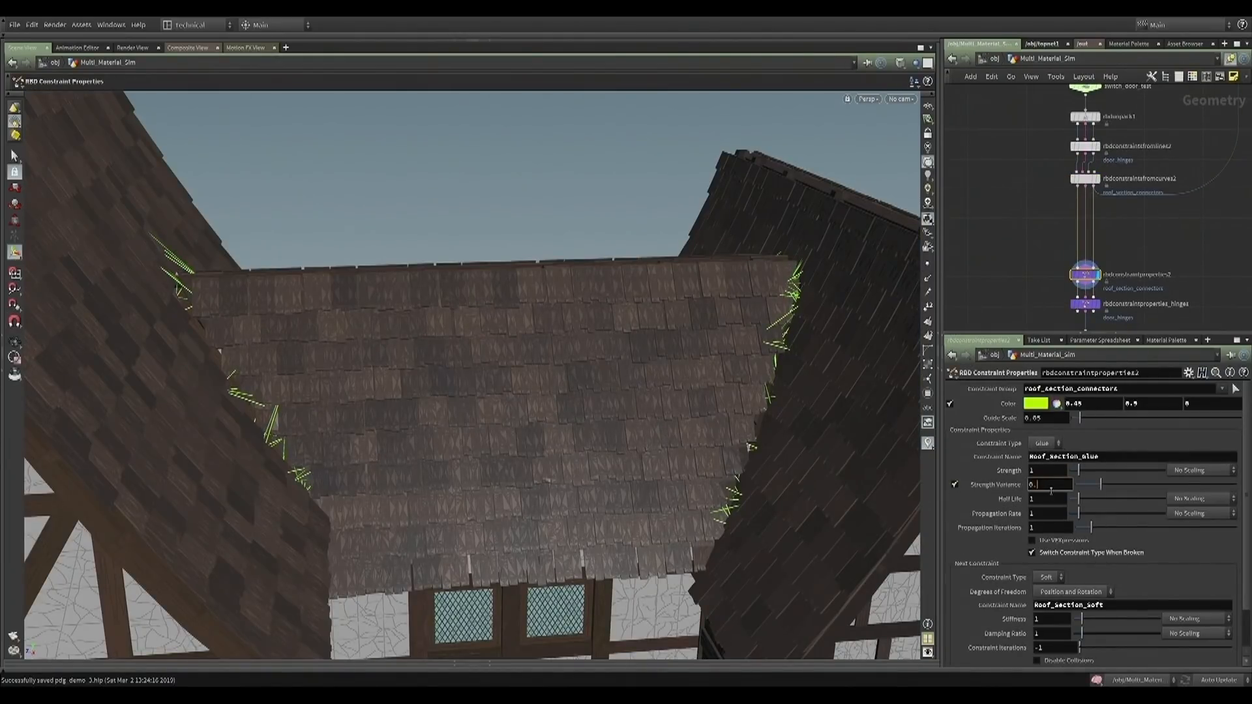
key(2)
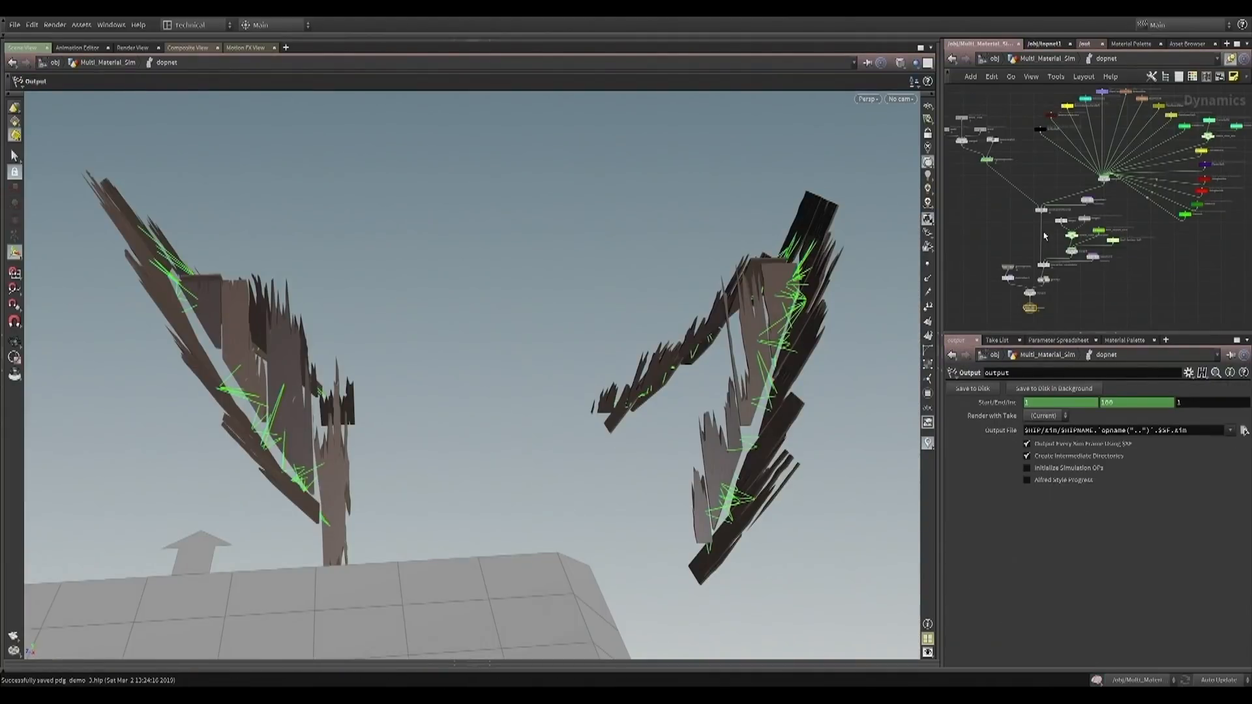
click(1098, 231)
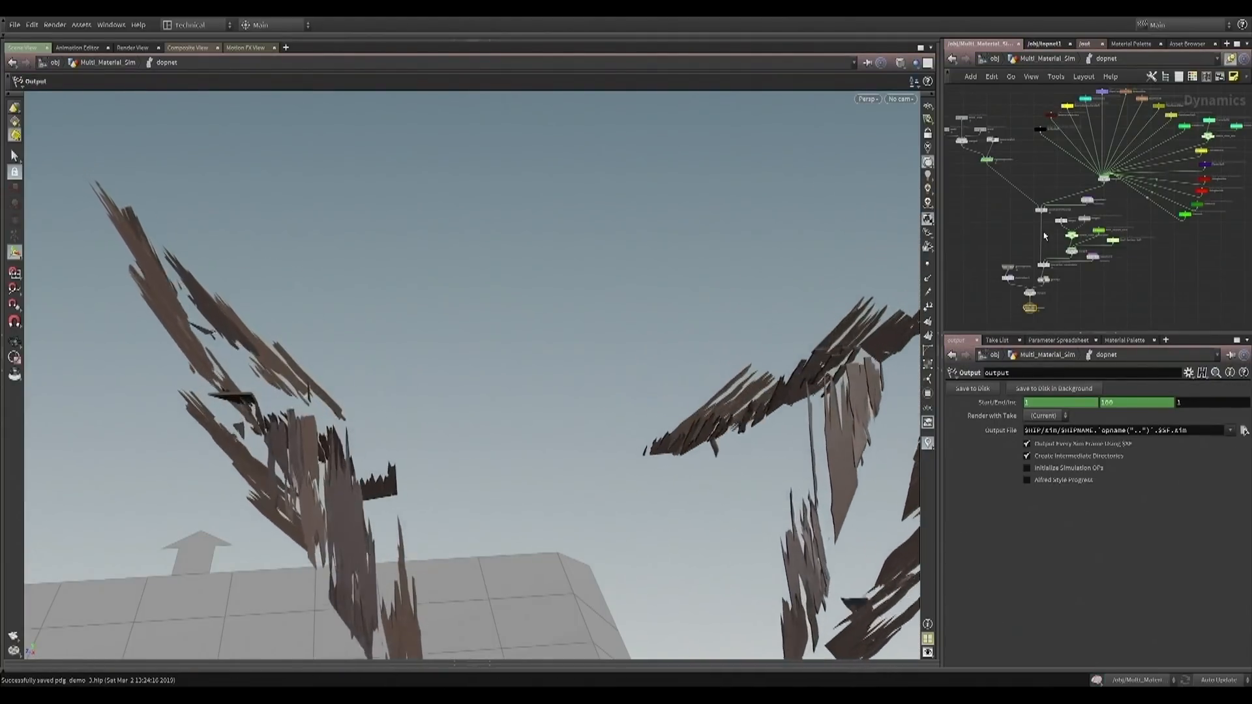
click(1113, 239)
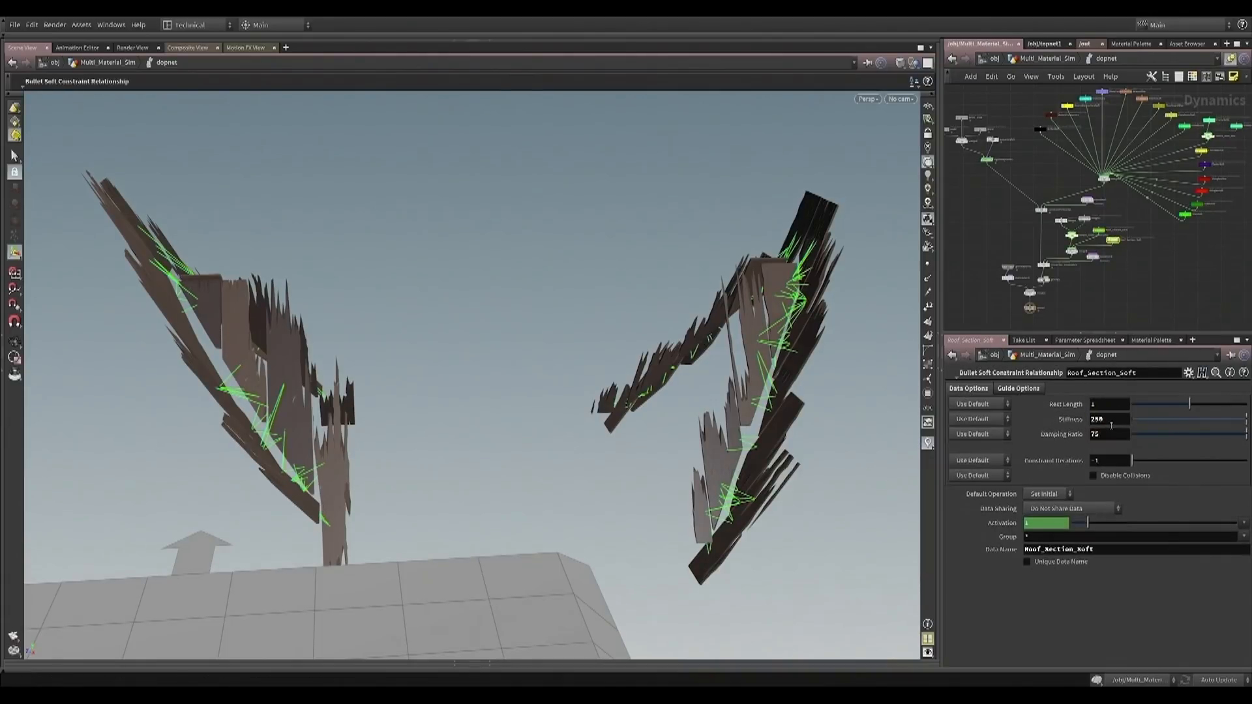